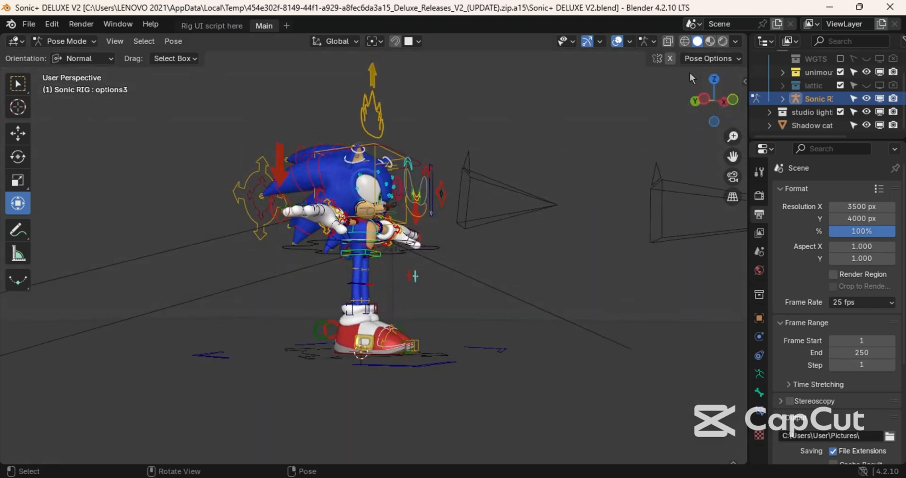
- Select a brow control bone on the Sonic rig in Pose Mode and activate the Move tool
{"action": "left_click_drag", "start_coordinate": [703, 107], "coordinate": [738, 112]}
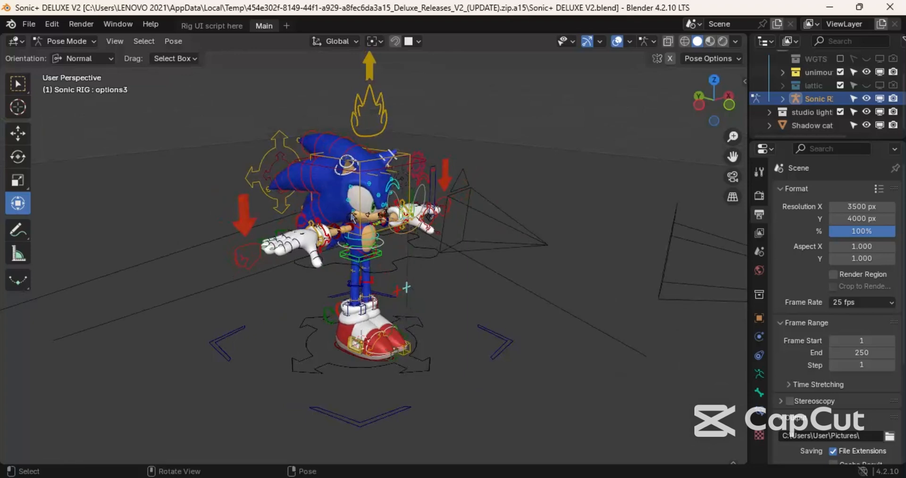
{"action": "left_click", "coordinate": [294, 183]}
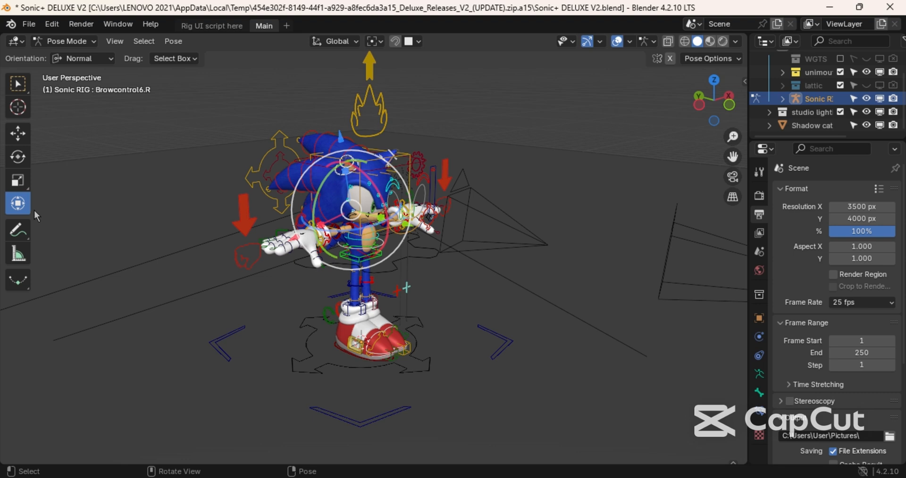
{"action": "left_click", "coordinate": [19, 135]}
- Examine the Sonic rig's face, arm and body controls up close and from several angles
{"action": "scroll", "coordinate": [397, 242], "scroll_direction": "up", "scroll_amount": 5}
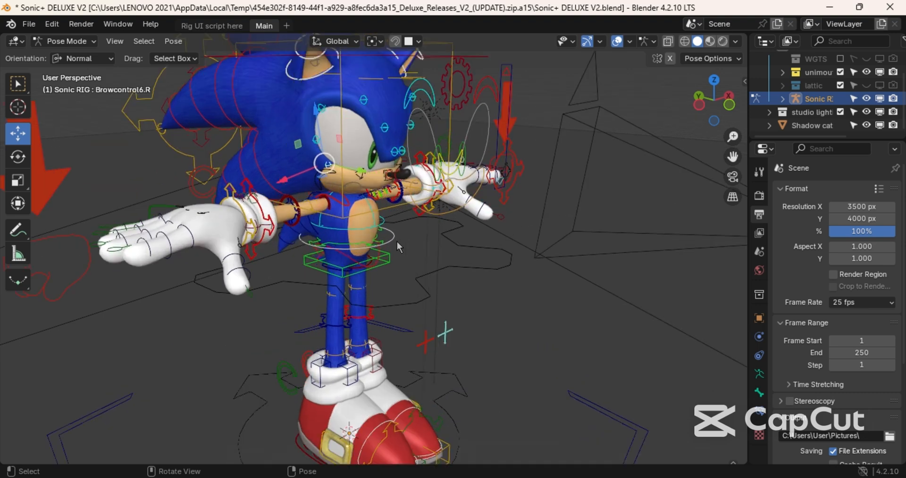
{"action": "scroll", "coordinate": [397, 242], "scroll_direction": "up", "scroll_amount": 3}
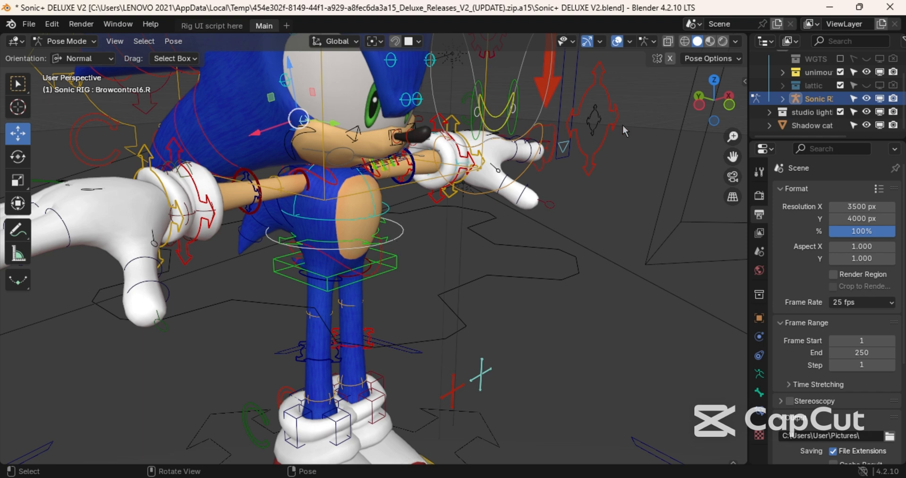
{"action": "mouse_move", "coordinate": [712, 105]}
{"action": "left_mouse_down"}
{"action": "mouse_move", "coordinate": [722, 123]}
{"action": "mouse_move", "coordinate": [689, 106]}
{"action": "mouse_move", "coordinate": [722, 111]}
{"action": "mouse_move", "coordinate": [693, 106]}
{"action": "mouse_move", "coordinate": [712, 108]}
{"action": "mouse_move", "coordinate": [713, 94]}
{"action": "left_mouse_up"}
{"action": "scroll", "coordinate": [714, 93], "scroll_direction": "down", "scroll_amount": 3}
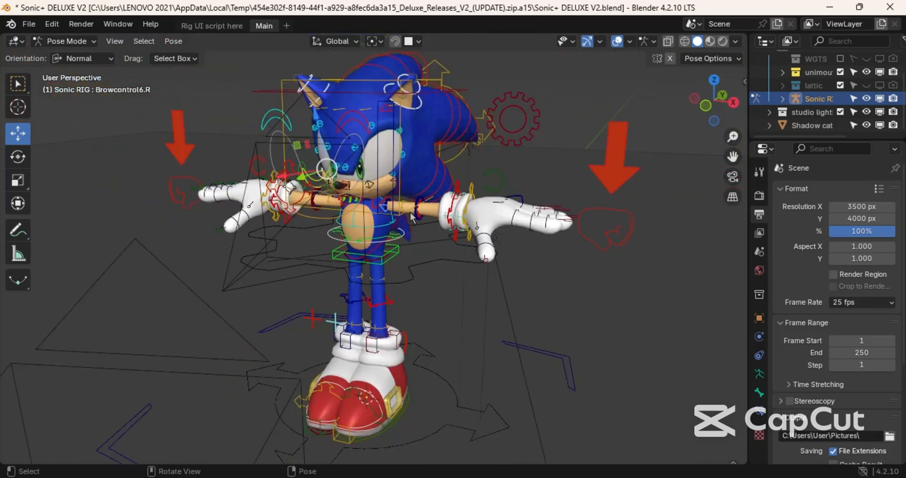
{"action": "scroll", "coordinate": [411, 218], "scroll_direction": "up", "scroll_amount": 8}
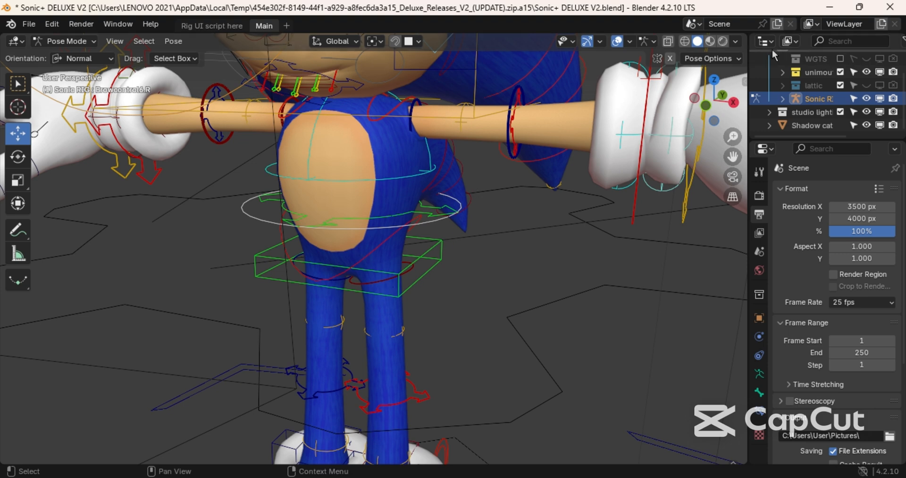
{"action": "mouse_move", "coordinate": [714, 101]}
{"action": "left_mouse_down"}
{"action": "mouse_move", "coordinate": [685, 106]}
{"action": "mouse_move", "coordinate": [731, 115]}
{"action": "mouse_move", "coordinate": [776, 101]}
{"action": "mouse_move", "coordinate": [673, 50]}
{"action": "mouse_move", "coordinate": [568, 78]}
{"action": "mouse_move", "coordinate": [726, 84]}
{"action": "mouse_move", "coordinate": [726, 100]}
{"action": "left_mouse_up"}
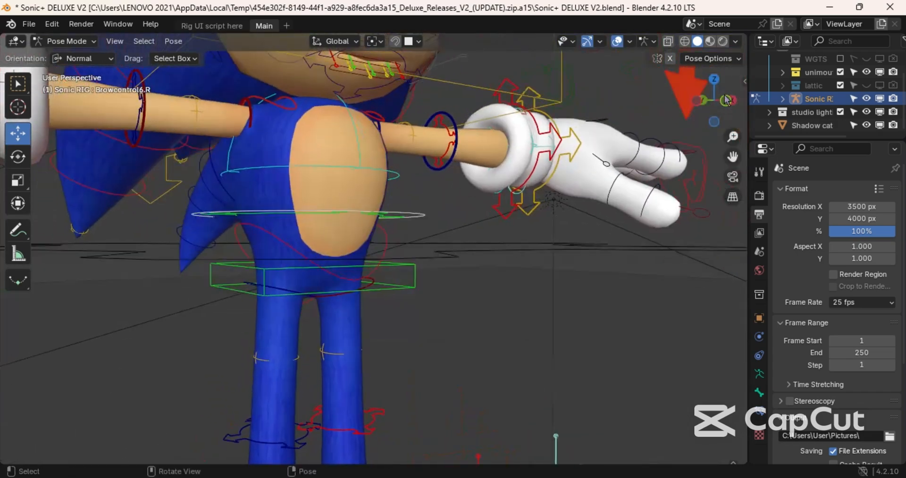
{"action": "scroll", "coordinate": [726, 100], "scroll_direction": "down", "scroll_amount": 3}
{"action": "scroll", "coordinate": [726, 100], "scroll_direction": "down", "scroll_amount": 2}
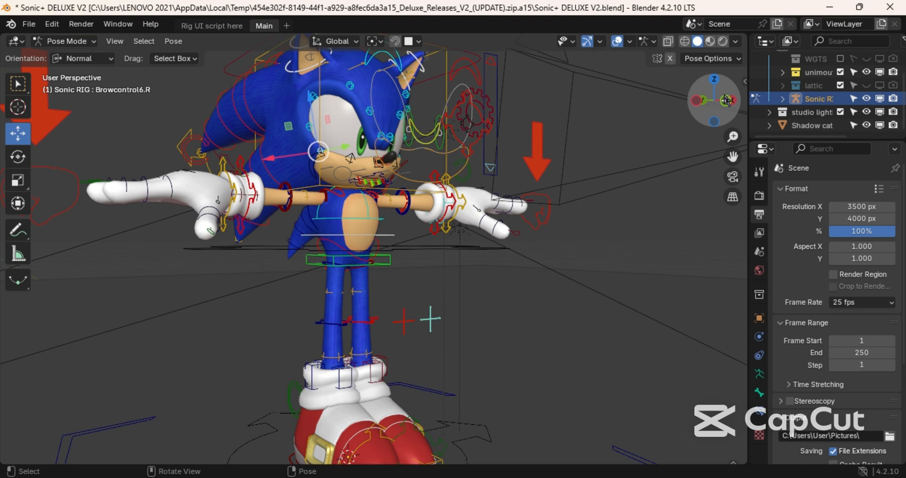
{"action": "mouse_move", "coordinate": [726, 100]}
{"action": "left_mouse_down"}
{"action": "mouse_move", "coordinate": [696, 100]}
{"action": "mouse_move", "coordinate": [732, 100]}
{"action": "left_mouse_up"}
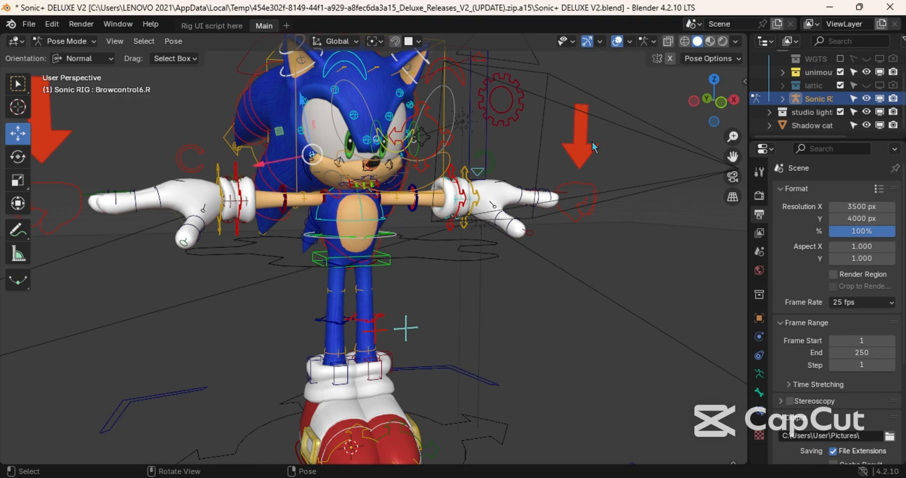
{"action": "left_click_drag", "start_coordinate": [714, 100], "coordinate": [467, 52]}
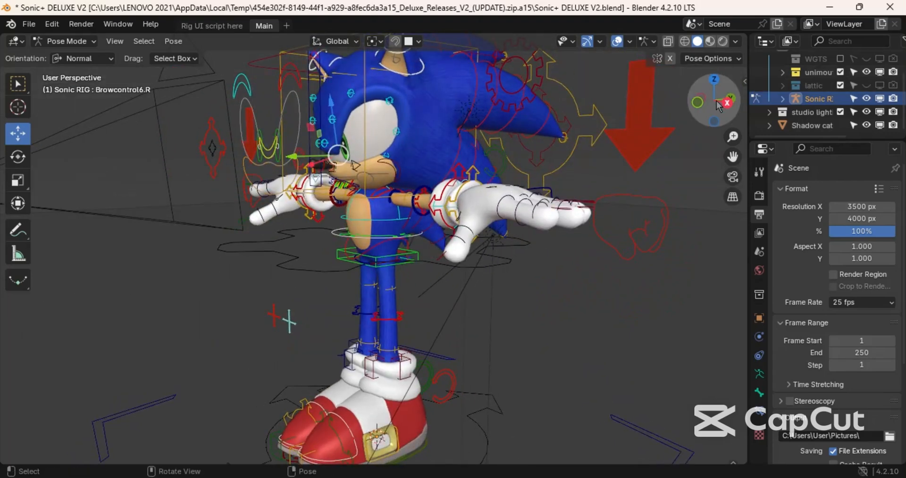
{"action": "left_click_drag", "start_coordinate": [710, 101], "coordinate": [682, 131]}
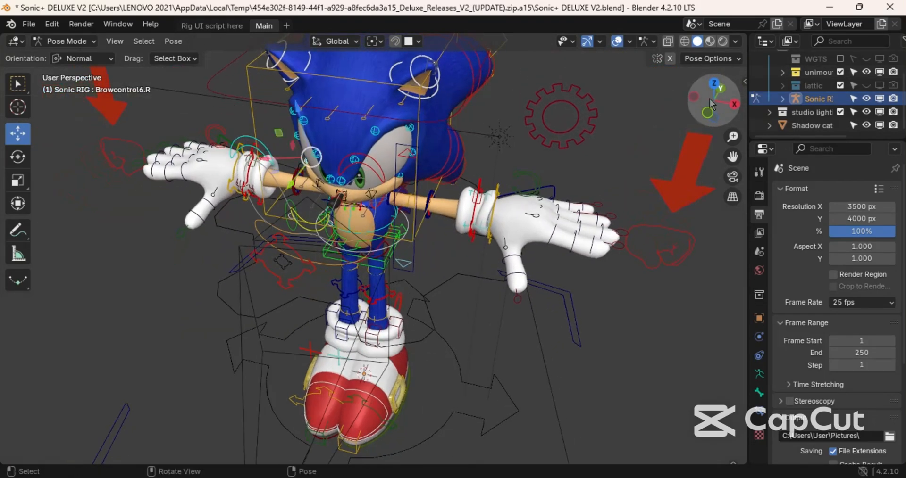
- Test the eyelid slider controls beside the face by closing the eyelids and reopening them
{"action": "left_click", "coordinate": [407, 156]}
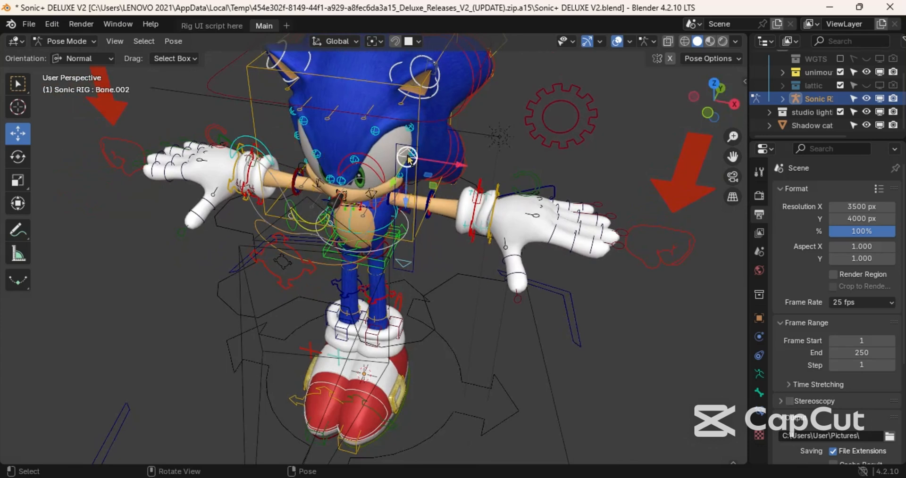
{"action": "left_click_drag", "start_coordinate": [405, 176], "coordinate": [385, 323]}
{"action": "left_click_drag", "start_coordinate": [713, 97], "coordinate": [717, 103]}
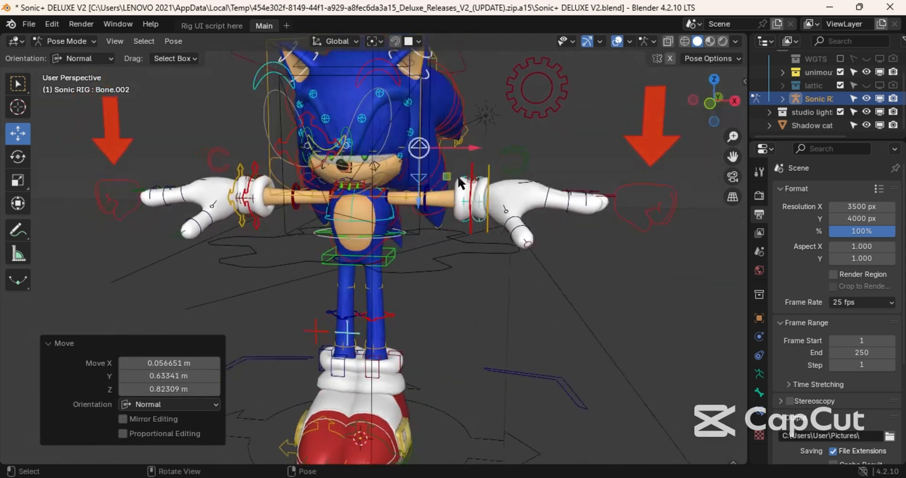
{"action": "left_click", "coordinate": [411, 176]}
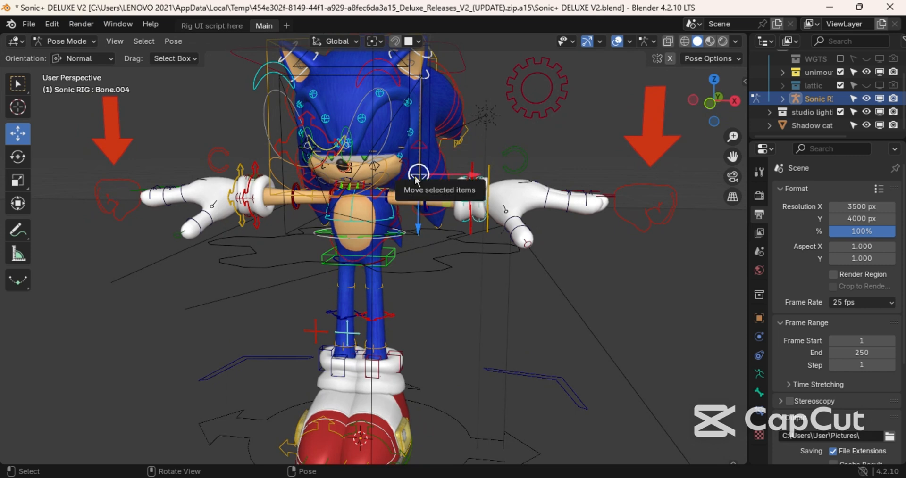
{"action": "mouse_move", "coordinate": [417, 177]}
{"action": "left_mouse_down"}
{"action": "mouse_move", "coordinate": [421, 145]}
{"action": "mouse_move", "coordinate": [431, 178]}
{"action": "left_mouse_up"}
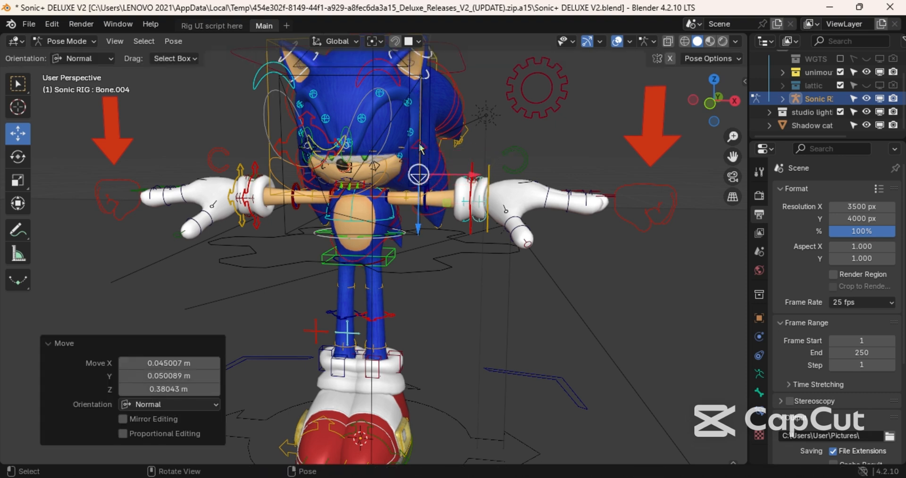
{"action": "left_click_drag", "start_coordinate": [421, 149], "coordinate": [421, 56]}
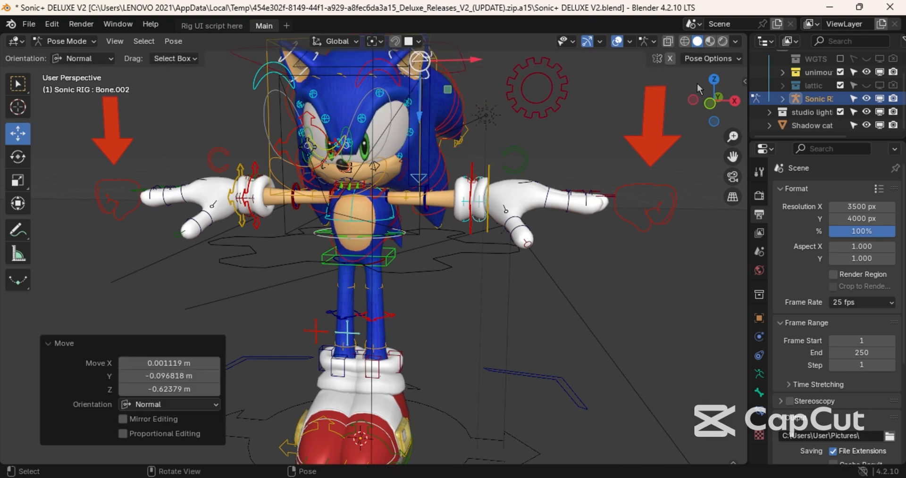
- Nudge the central upper lip control on Sonic's mouth by about 0.008 m
{"action": "left_click_drag", "start_coordinate": [699, 89], "coordinate": [725, 94]}
{"action": "scroll", "coordinate": [725, 95], "scroll_direction": "up", "scroll_amount": 5}
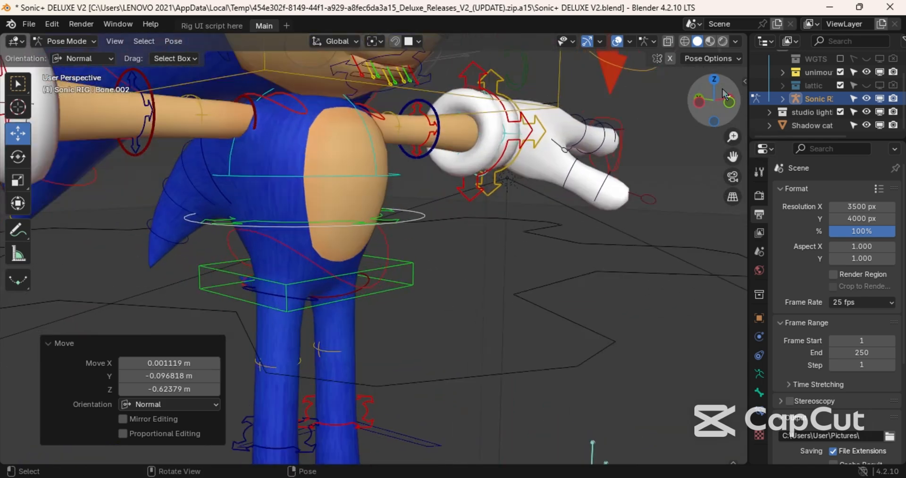
{"action": "left_click_drag", "start_coordinate": [732, 156], "coordinate": [706, 213]}
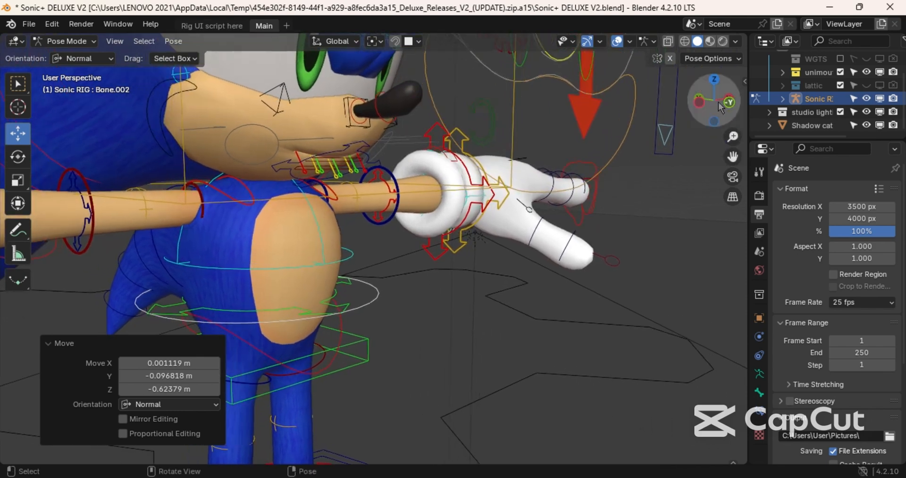
{"action": "left_click_drag", "start_coordinate": [718, 103], "coordinate": [682, 105]}
{"action": "scroll", "coordinate": [702, 100], "scroll_direction": "up", "scroll_amount": 4}
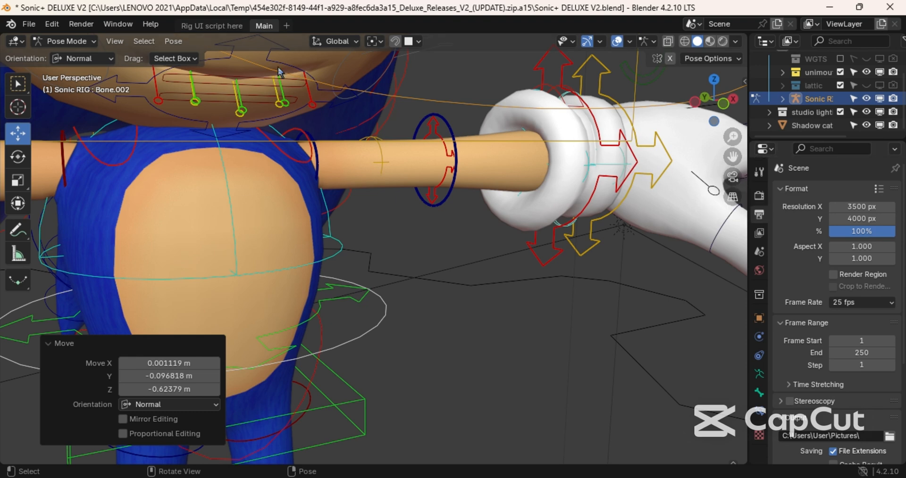
{"action": "left_click", "coordinate": [236, 77]}
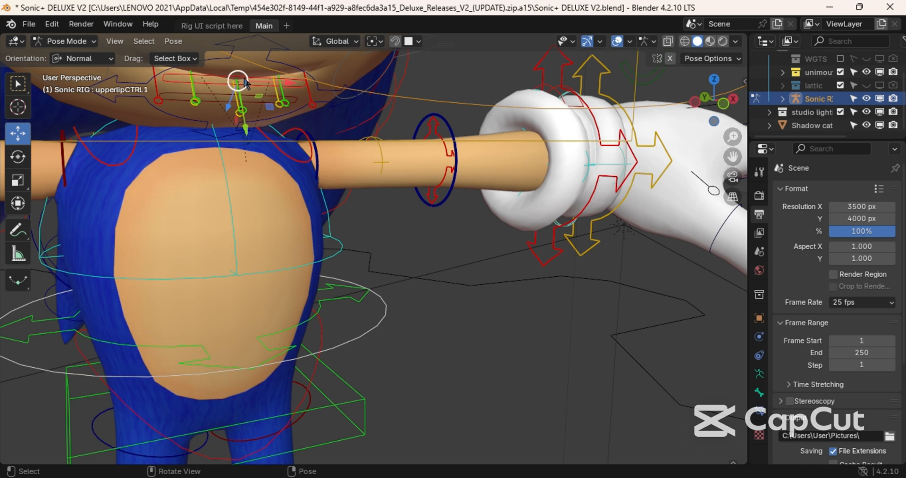
{"action": "key", "text": "g"}
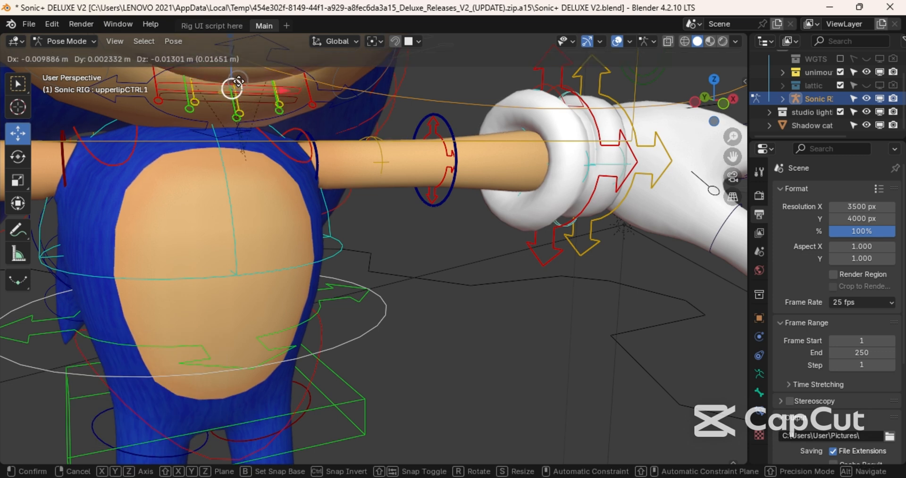
{"action": "left_click", "coordinate": [248, 77]}
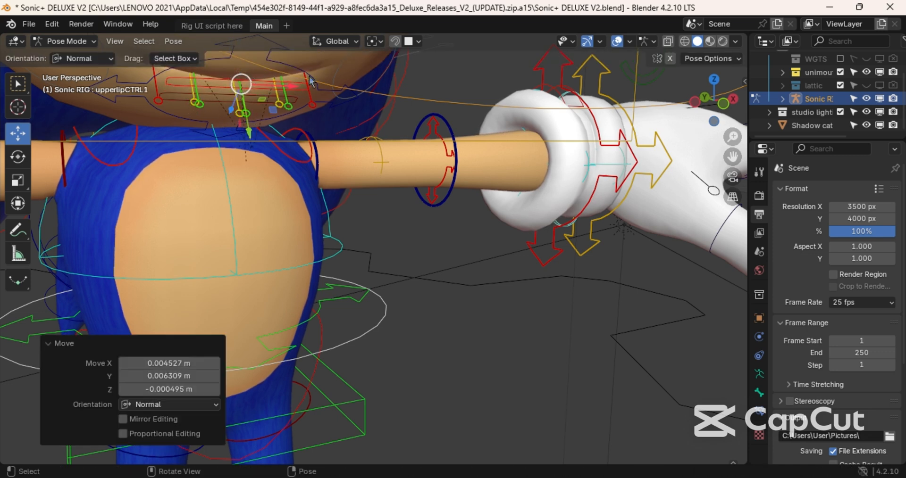
- Raise the central upper lip control to shift the lip line, and lower it again close to its starting position
{"action": "left_click_drag", "start_coordinate": [733, 157], "coordinate": [820, 205]}
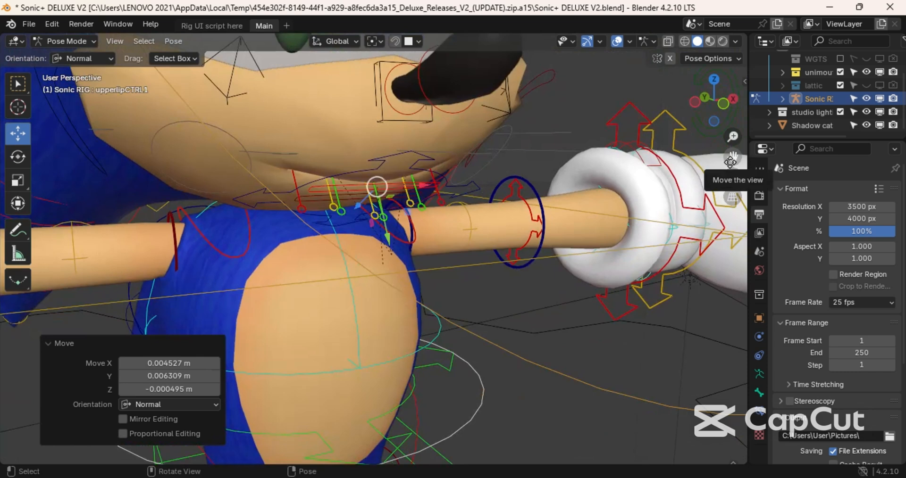
{"action": "scroll", "coordinate": [730, 162], "scroll_direction": "up", "scroll_amount": 3}
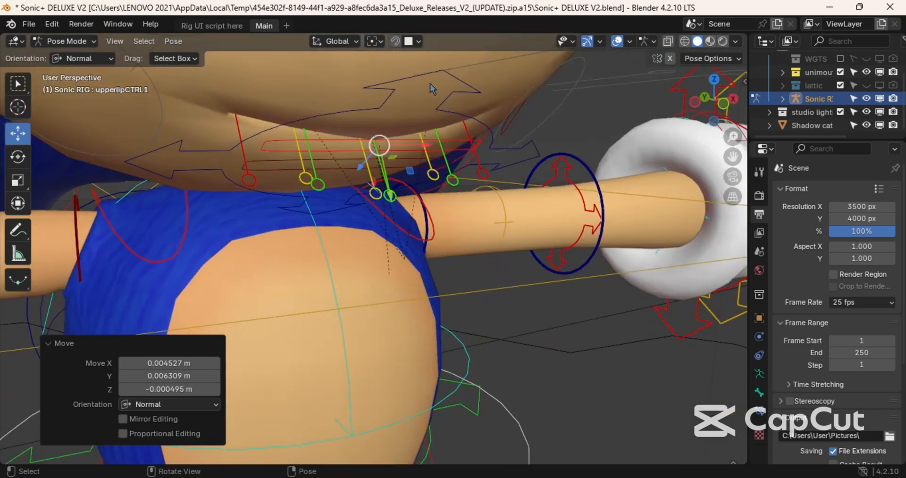
{"action": "mouse_move", "coordinate": [367, 144]}
{"action": "left_mouse_down"}
{"action": "mouse_move", "coordinate": [380, 111]}
{"action": "mouse_move", "coordinate": [377, 47]}
{"action": "mouse_move", "coordinate": [371, 128]}
{"action": "left_mouse_up"}
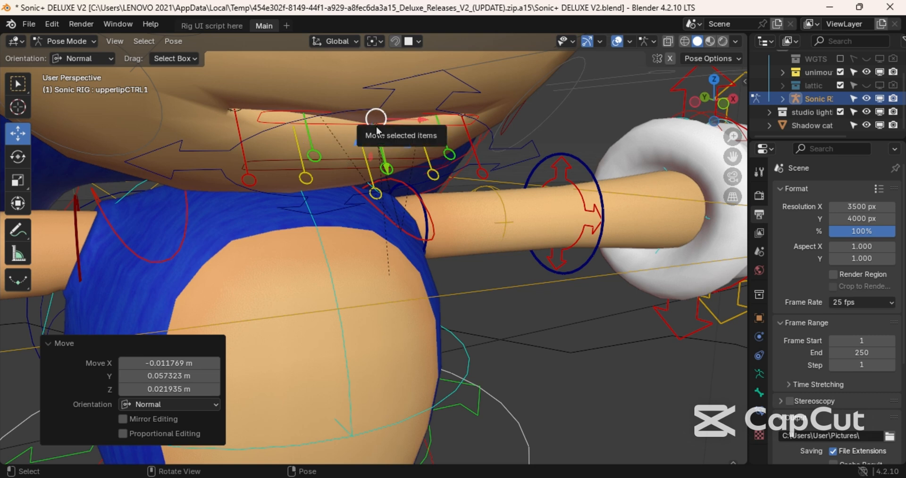
{"action": "left_click_drag", "start_coordinate": [375, 120], "coordinate": [373, 141]}
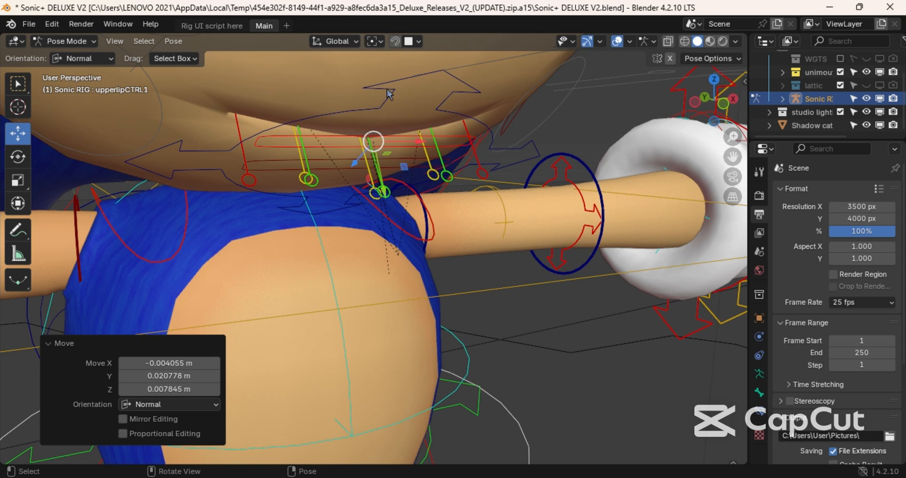
- Raise the whole-mouth control by about 0.04 m and move the lower lip control down about 0.02 m to part the lips
{"action": "left_click", "coordinate": [387, 108]}
{"action": "mouse_move", "coordinate": [359, 132]}
{"action": "left_mouse_down"}
{"action": "mouse_move", "coordinate": [361, 91]}
{"action": "mouse_move", "coordinate": [370, 122]}
{"action": "left_mouse_up"}
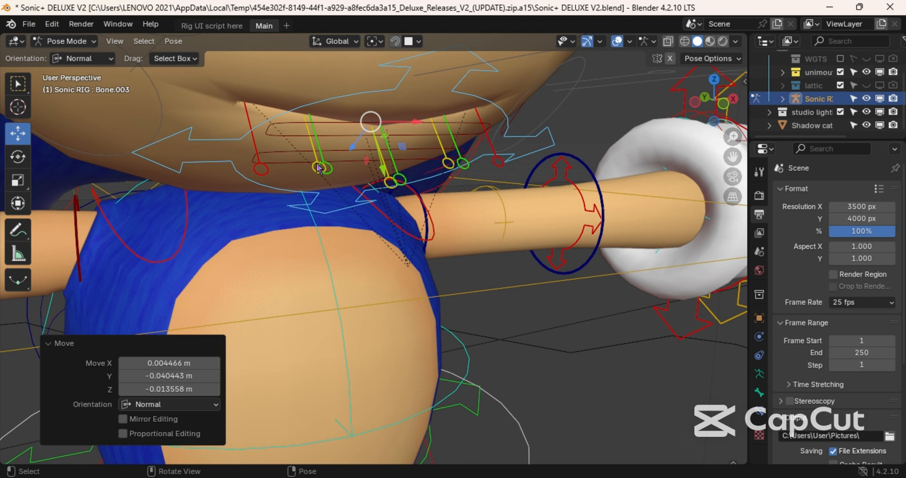
{"action": "left_click", "coordinate": [292, 160]}
{"action": "mouse_move", "coordinate": [359, 163]}
{"action": "left_mouse_down"}
{"action": "mouse_move", "coordinate": [342, 238]}
{"action": "mouse_move", "coordinate": [369, 175]}
{"action": "left_mouse_up"}
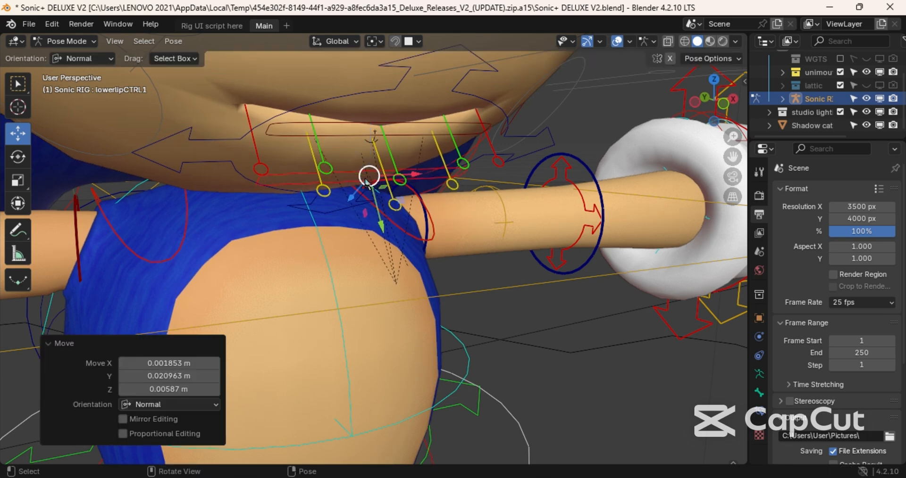
- Lower the upper brow control on Sonic's right side by about 0.27 m along Z
{"action": "scroll", "coordinate": [370, 176], "scroll_direction": "down", "scroll_amount": 3}
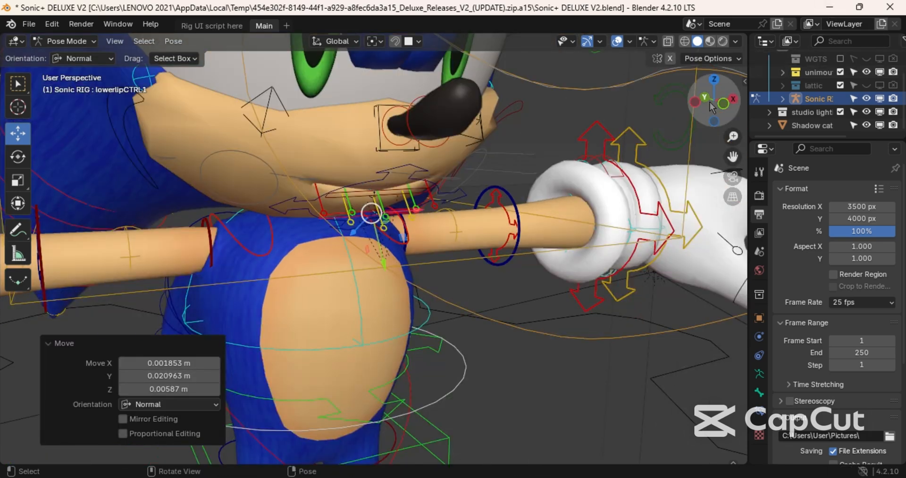
{"action": "mouse_move", "coordinate": [714, 108]}
{"action": "left_mouse_down"}
{"action": "mouse_move", "coordinate": [710, 135]}
{"action": "mouse_move", "coordinate": [710, 109]}
{"action": "left_mouse_up"}
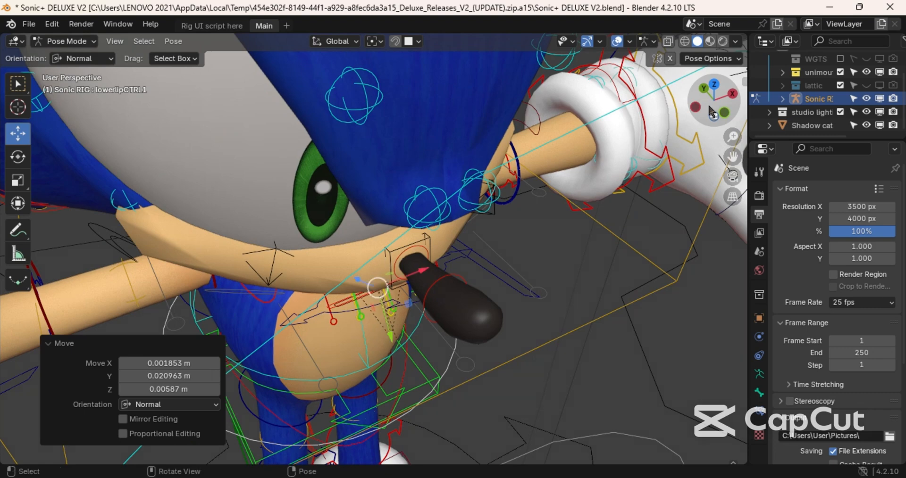
{"action": "scroll", "coordinate": [605, 225], "scroll_direction": "down", "scroll_amount": 5}
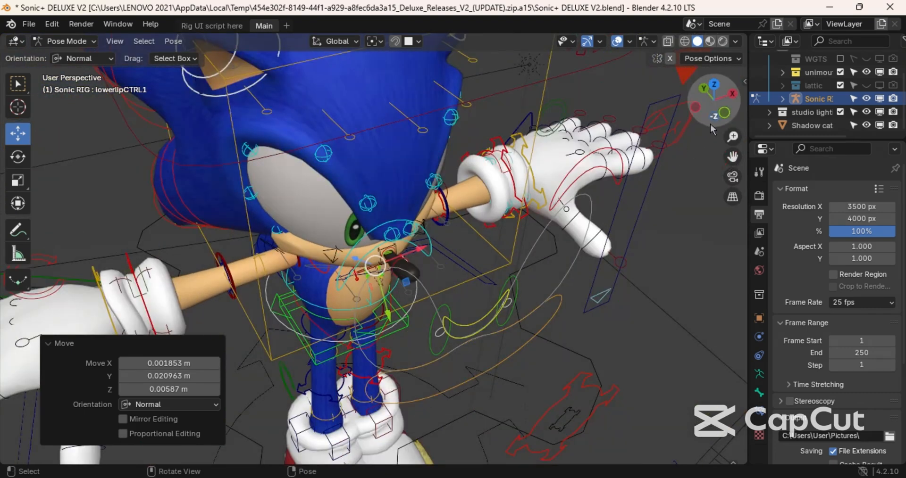
{"action": "mouse_move", "coordinate": [719, 100]}
{"action": "left_mouse_down"}
{"action": "mouse_move", "coordinate": [715, 114]}
{"action": "mouse_move", "coordinate": [719, 97]}
{"action": "mouse_move", "coordinate": [708, 99]}
{"action": "mouse_move", "coordinate": [726, 92]}
{"action": "left_mouse_up"}
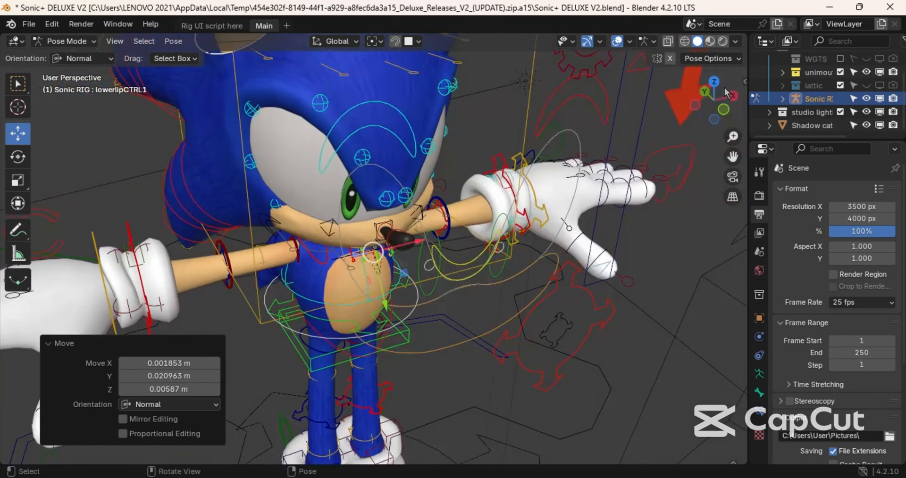
{"action": "left_click", "coordinate": [361, 134]}
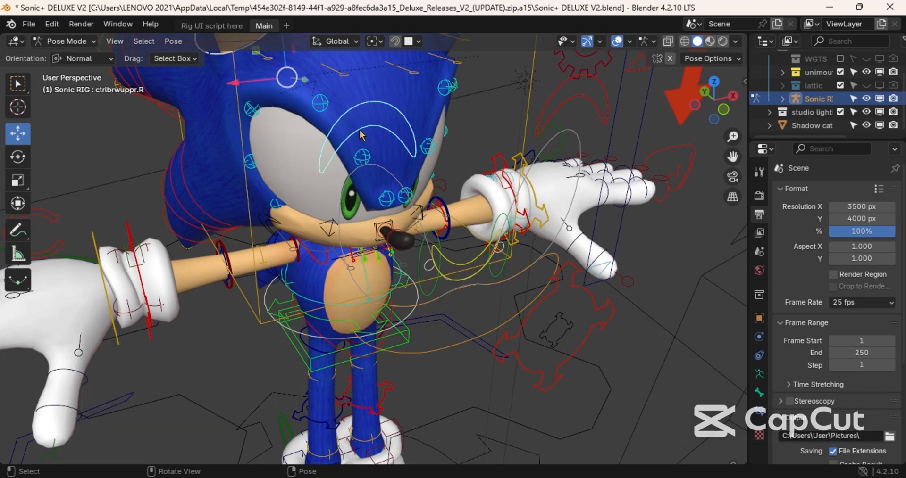
{"action": "left_click_drag", "start_coordinate": [289, 83], "coordinate": [295, 153]}
{"action": "left_click_drag", "start_coordinate": [712, 101], "coordinate": [681, 87]}
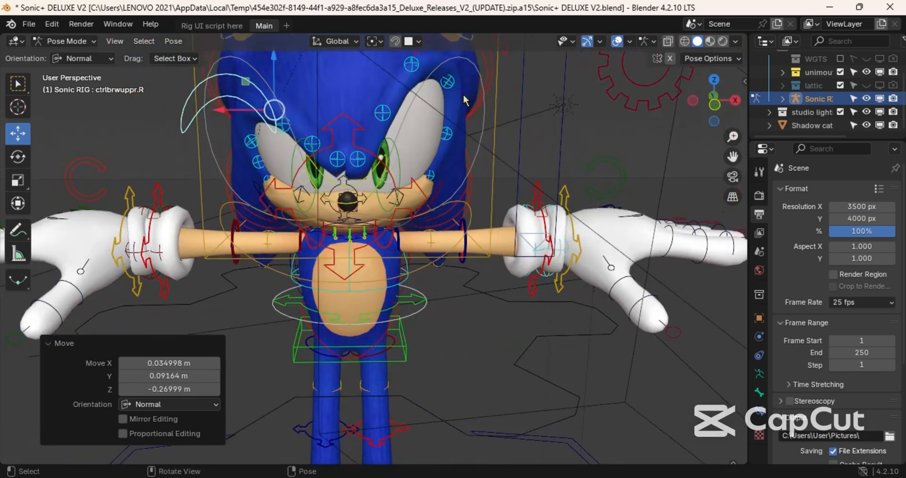
- Lower the upper brow control on Sonic's left side by about 0.08 m along Z
{"action": "left_click", "coordinate": [417, 86]}
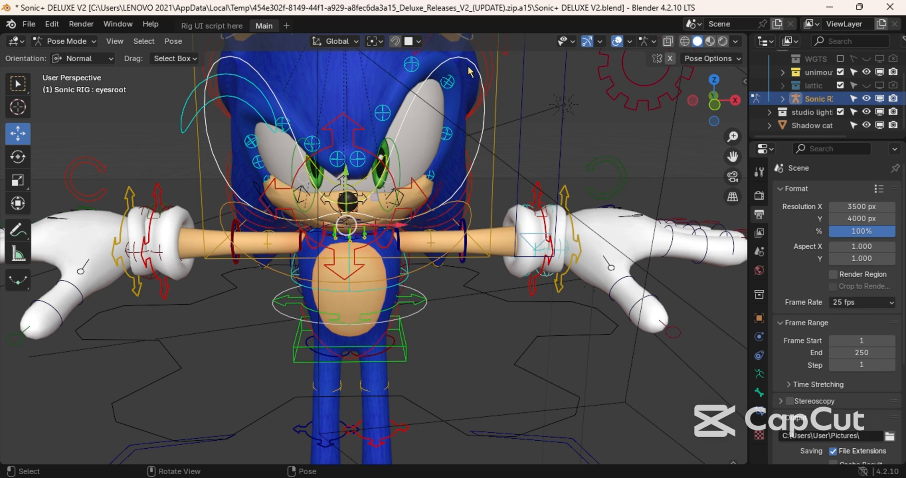
{"action": "scroll", "coordinate": [456, 69], "scroll_direction": "down", "scroll_amount": 2}
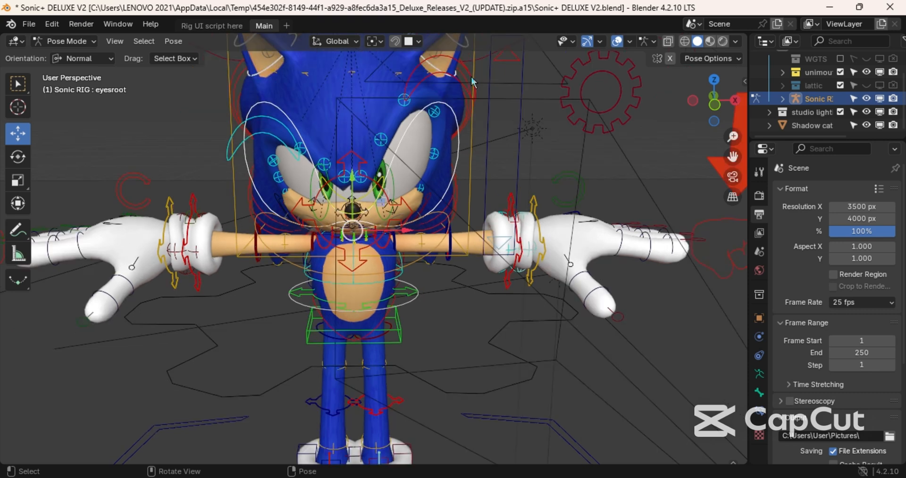
{"action": "left_click", "coordinate": [423, 82]}
{"action": "mouse_move", "coordinate": [413, 89]}
{"action": "left_mouse_down"}
{"action": "mouse_move", "coordinate": [411, 131]}
{"action": "mouse_move", "coordinate": [412, 103]}
{"action": "left_mouse_up"}
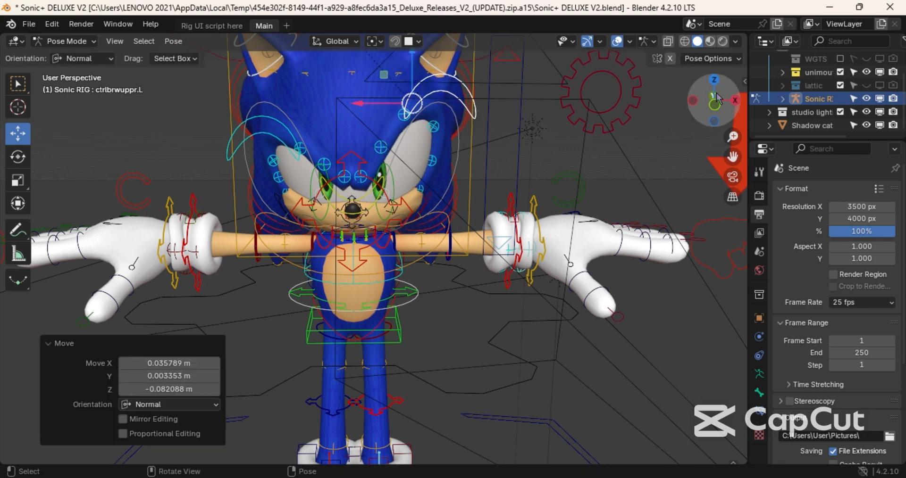
- Lower the central lower brow control by about 0.09 m along Z and raise it back up between the eyes
{"action": "left_click_drag", "start_coordinate": [715, 100], "coordinate": [743, 98]}
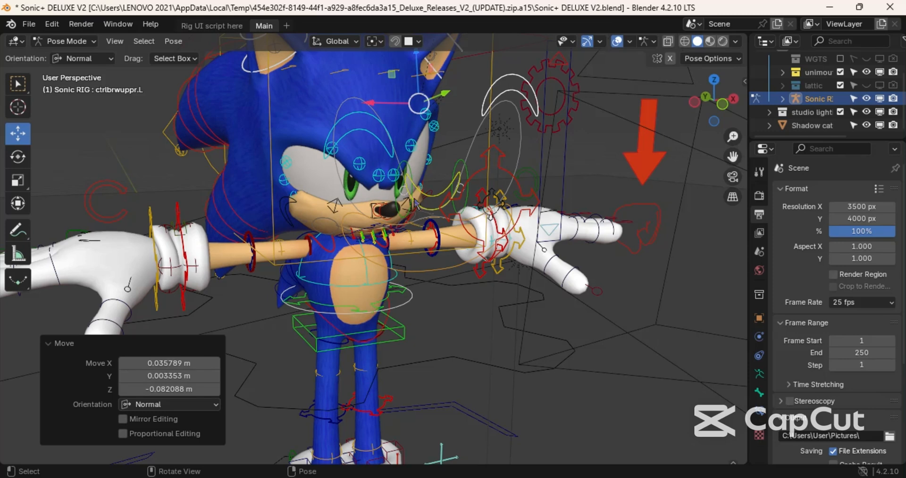
{"action": "left_click", "coordinate": [431, 197]}
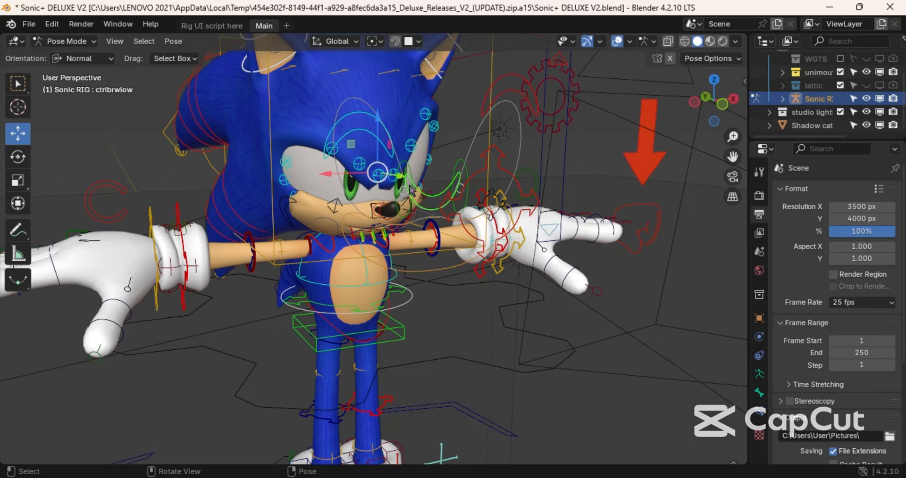
{"action": "key", "text": "g"}
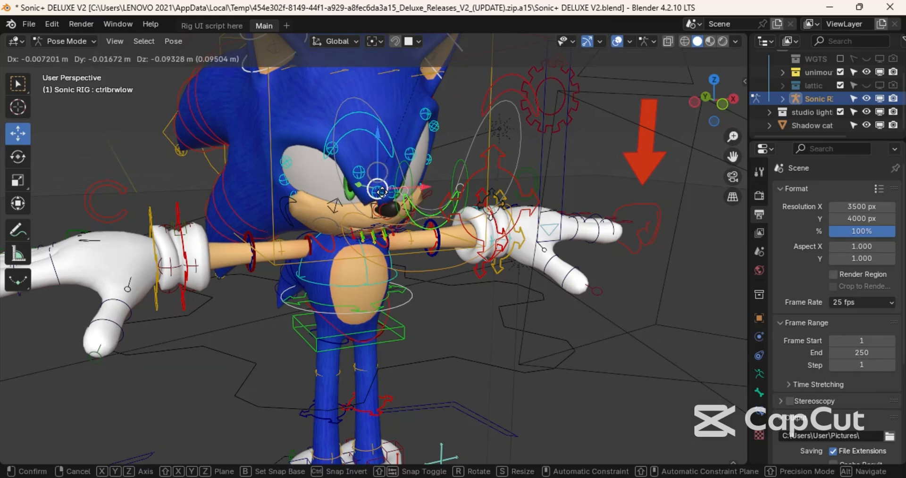
{"action": "left_click", "coordinate": [383, 194]}
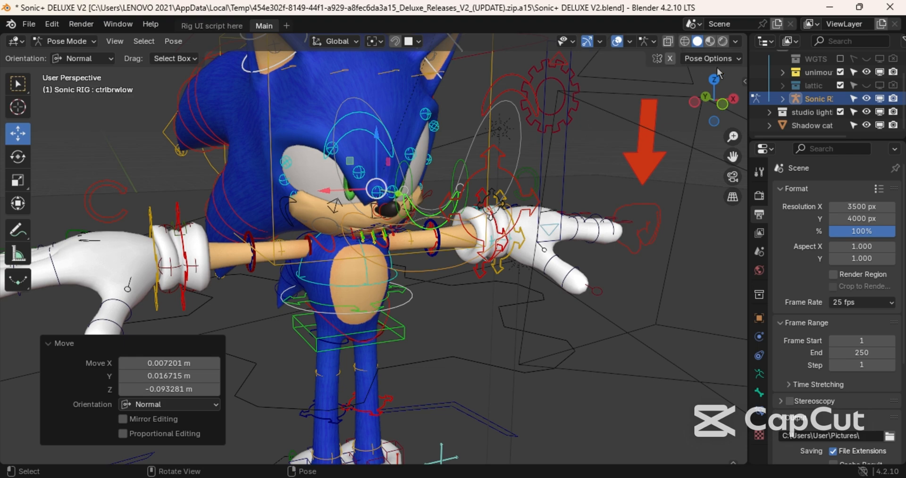
{"action": "left_click_drag", "start_coordinate": [717, 95], "coordinate": [700, 98]}
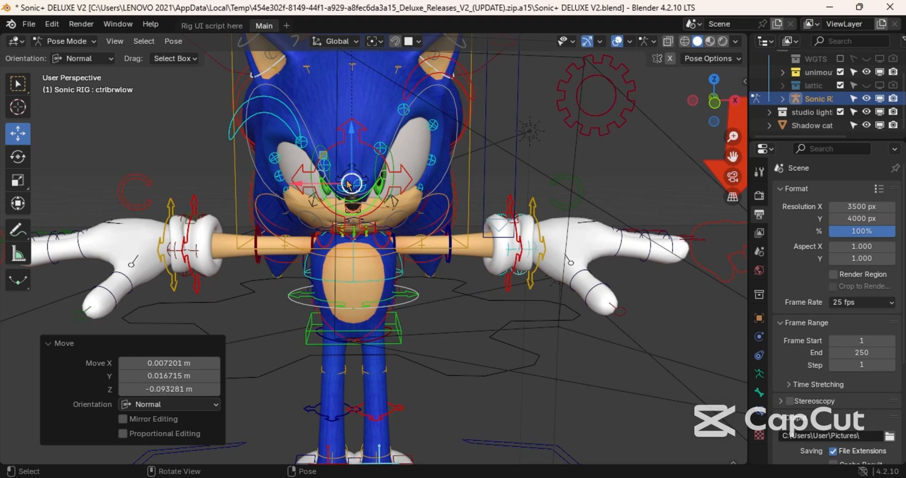
{"action": "mouse_move", "coordinate": [348, 184]}
{"action": "left_mouse_down"}
{"action": "mouse_move", "coordinate": [348, 154]}
{"action": "mouse_move", "coordinate": [355, 182]}
{"action": "left_mouse_up"}
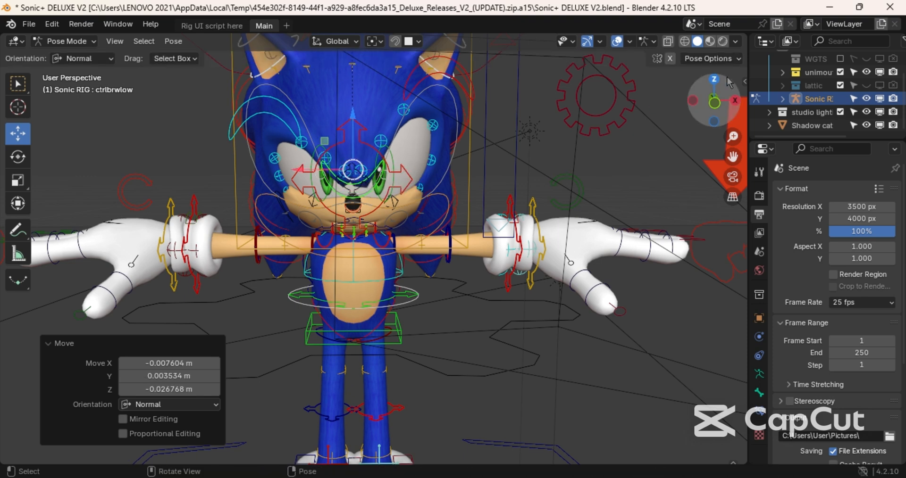
- Raise the upper brow control on Sonic's left side by about 0.04 m and the one on his right side by about 0.16 m
{"action": "mouse_move", "coordinate": [710, 96]}
{"action": "left_mouse_down"}
{"action": "mouse_move", "coordinate": [739, 102]}
{"action": "mouse_move", "coordinate": [713, 101]}
{"action": "left_mouse_up"}
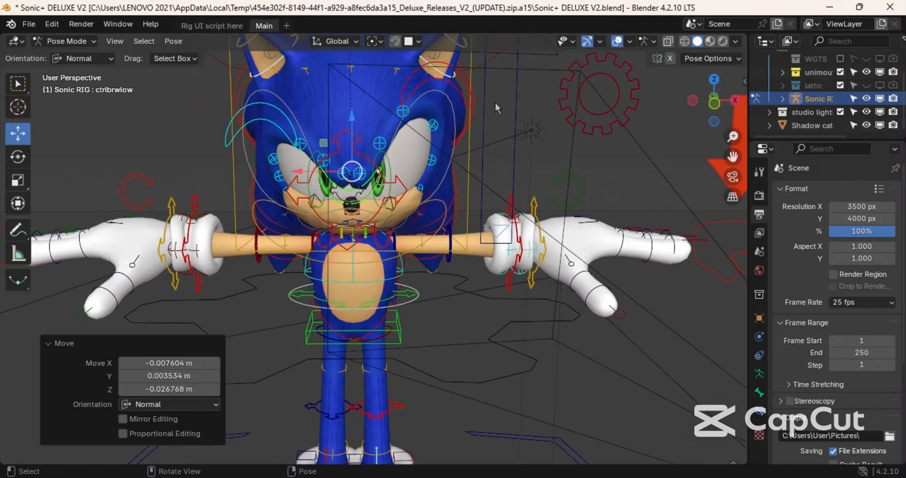
{"action": "left_click", "coordinate": [448, 84]}
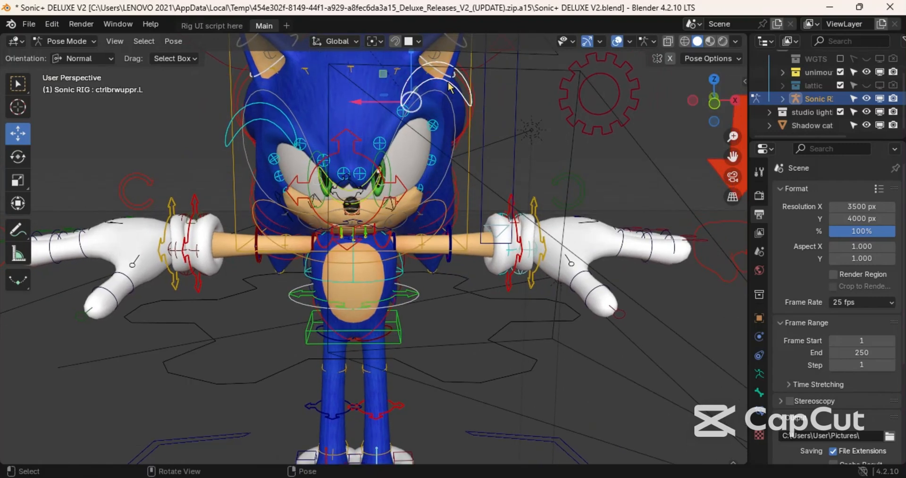
{"action": "mouse_move", "coordinate": [412, 101]}
{"action": "left_mouse_down"}
{"action": "mouse_move", "coordinate": [412, 130]}
{"action": "mouse_move", "coordinate": [419, 100]}
{"action": "left_mouse_up"}
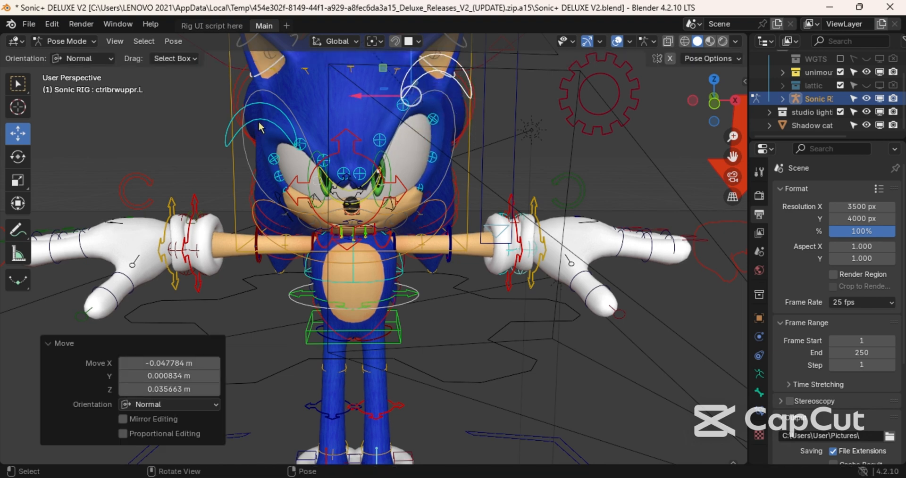
{"action": "left_click", "coordinate": [261, 125]}
{"action": "left_click_drag", "start_coordinate": [294, 137], "coordinate": [293, 88]}
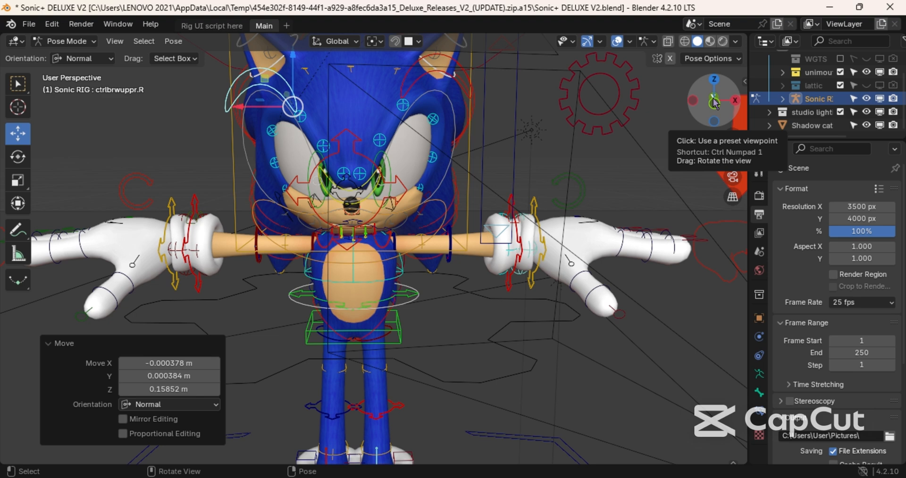
- Close both hands into fists with the Transform tool, moving the left fist arrow about 0.47 m and the right about 0.49 m downward
{"action": "scroll", "coordinate": [713, 103], "scroll_direction": "down", "scroll_amount": 3}
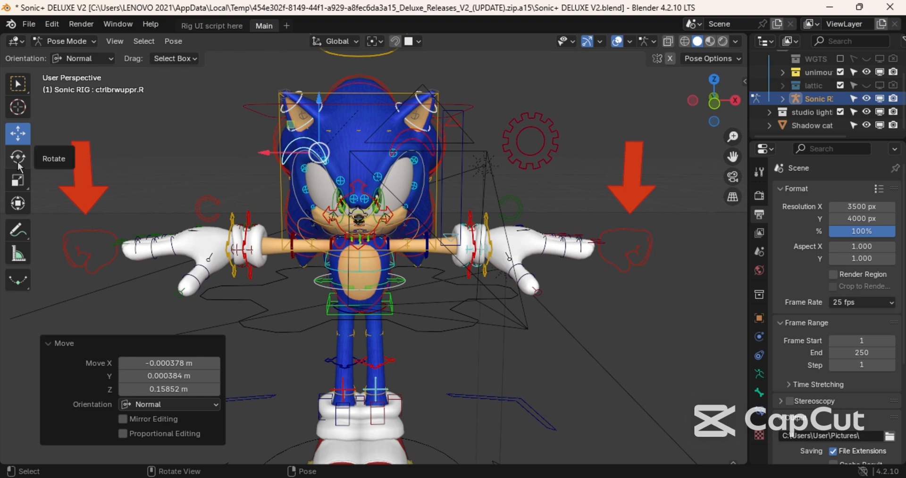
{"action": "left_click", "coordinate": [25, 205]}
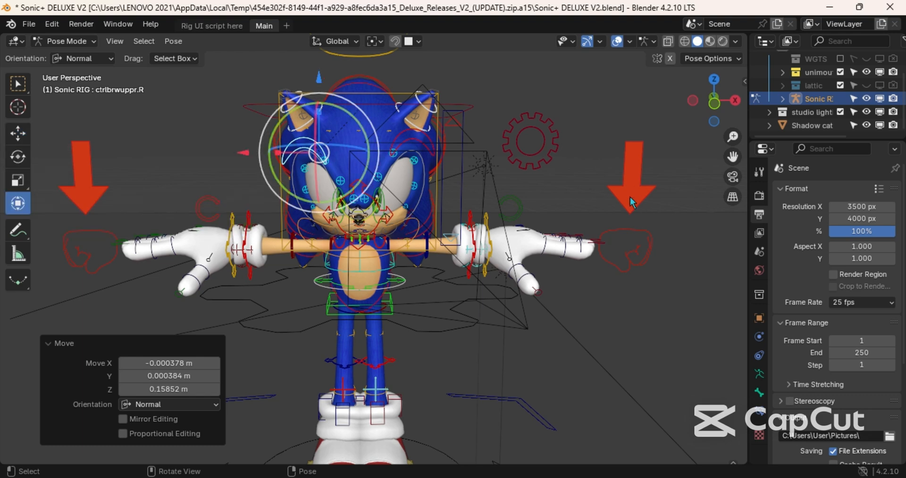
{"action": "left_click", "coordinate": [631, 235]}
{"action": "left_click_drag", "start_coordinate": [633, 246], "coordinate": [630, 284]}
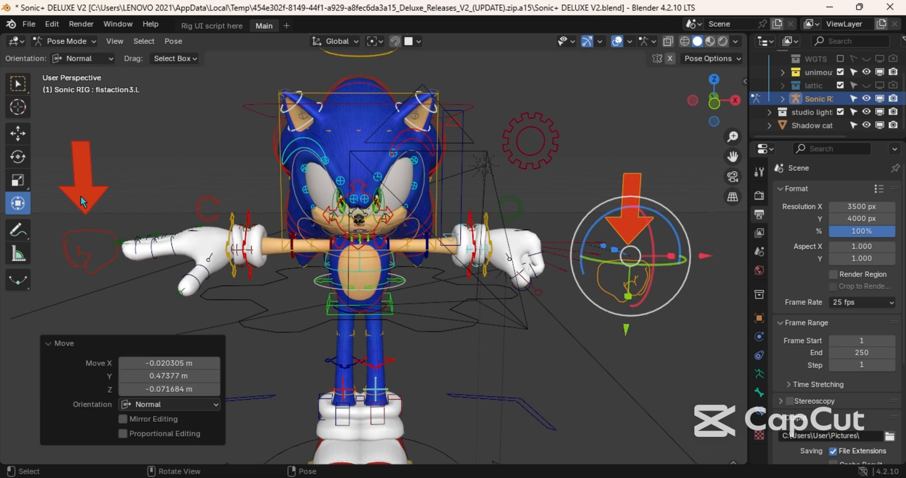
{"action": "left_click", "coordinate": [84, 222]}
{"action": "left_click_drag", "start_coordinate": [86, 224], "coordinate": [92, 274]}
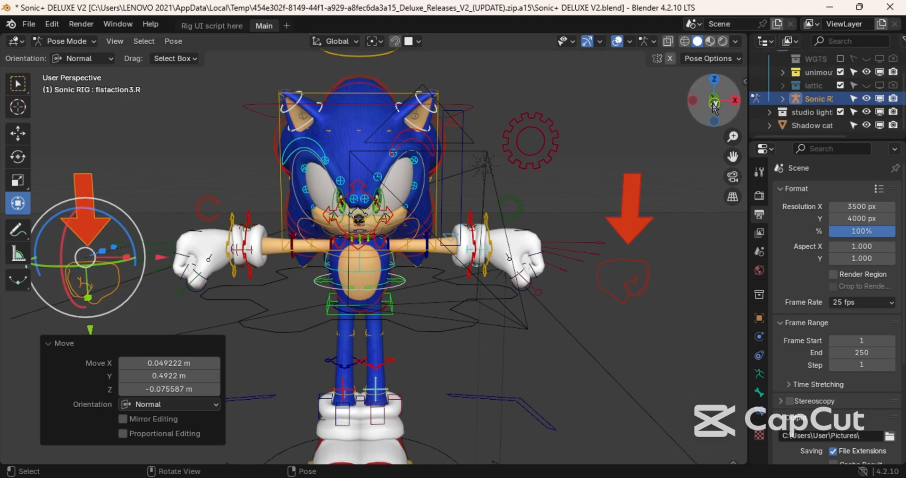
- Open both hands by raising the left fist arrow about 0.67 m and the right fist arrow about 0.54 m
{"action": "left_click_drag", "start_coordinate": [712, 108], "coordinate": [655, 115]}
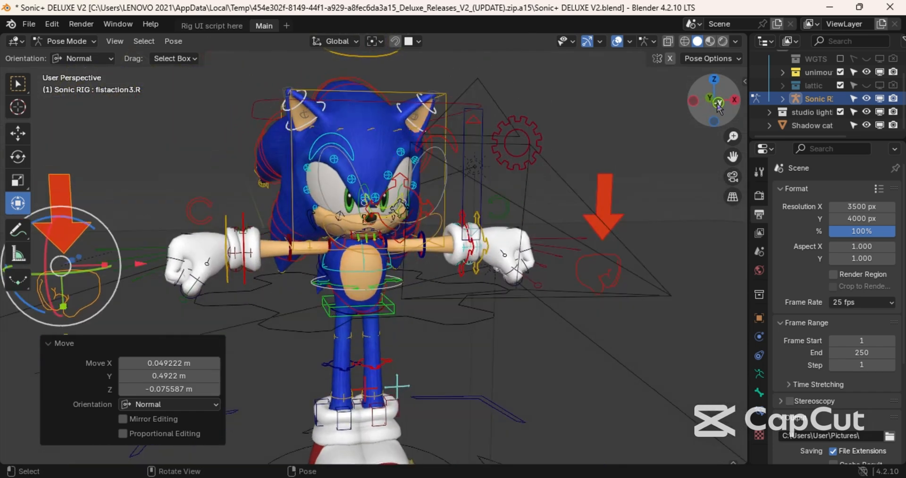
{"action": "left_click", "coordinate": [602, 203]}
{"action": "left_click_drag", "start_coordinate": [603, 207], "coordinate": [601, 184]}
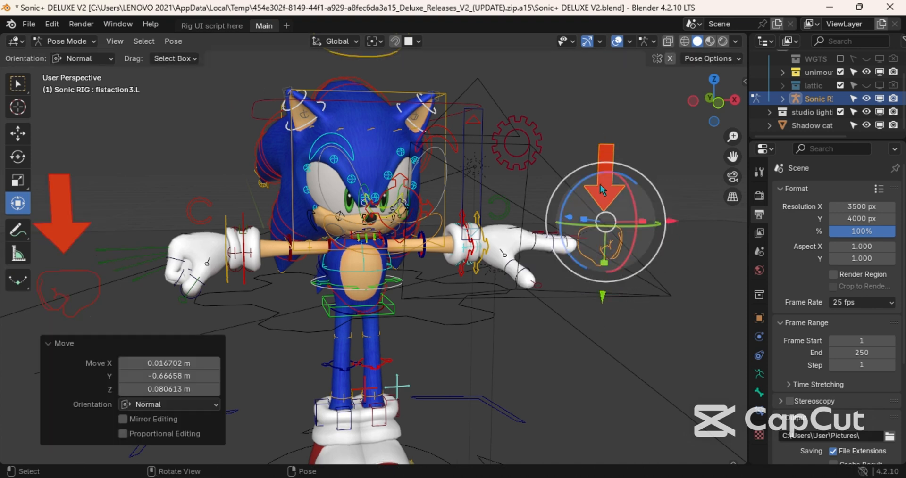
{"action": "left_click", "coordinate": [68, 226]}
{"action": "left_click_drag", "start_coordinate": [75, 233], "coordinate": [70, 203]}
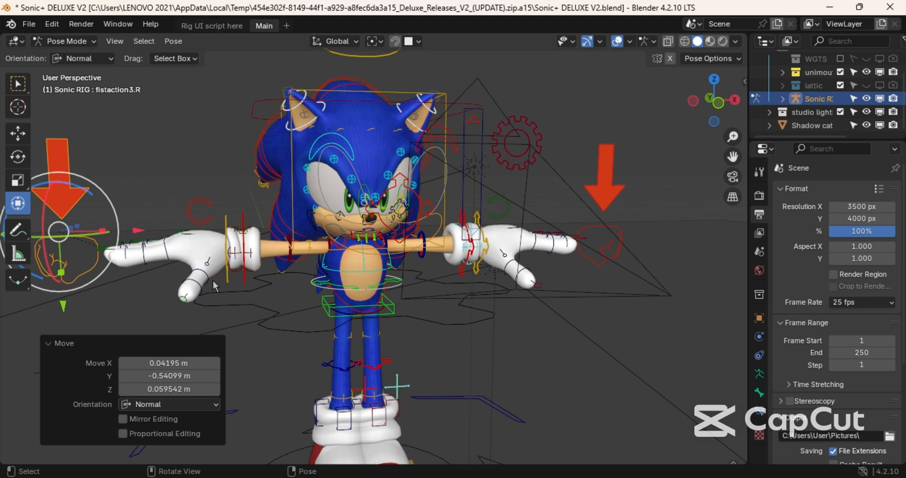
- Try moving the flame-shaped control above Sonic's head down and back up to its starting position
{"action": "scroll", "coordinate": [214, 281], "scroll_direction": "down", "scroll_amount": 2}
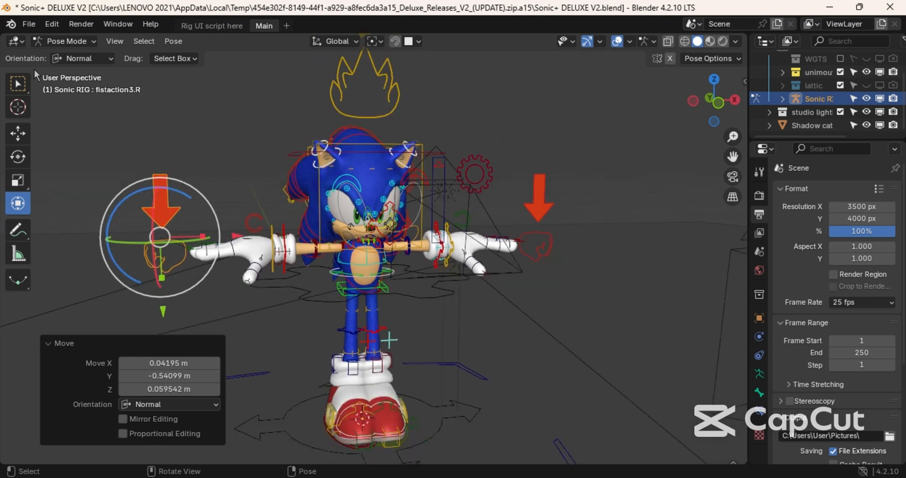
{"action": "left_click", "coordinate": [332, 103]}
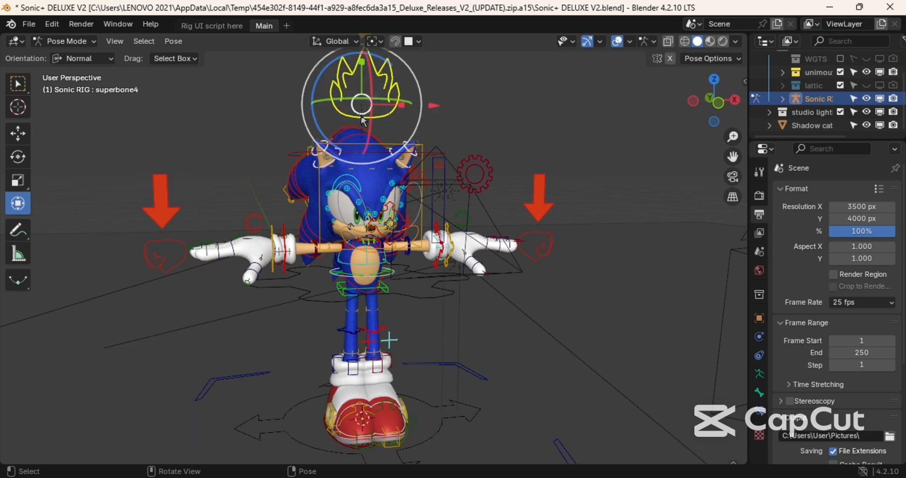
{"action": "left_click_drag", "start_coordinate": [362, 96], "coordinate": [363, 132]}
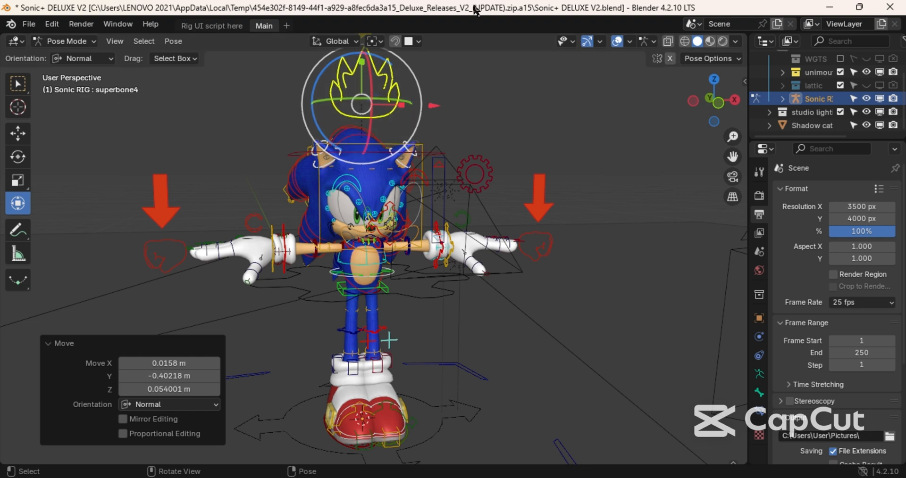
{"action": "mouse_move", "coordinate": [355, 108]}
{"action": "left_mouse_down"}
{"action": "mouse_move", "coordinate": [354, 53]}
{"action": "mouse_move", "coordinate": [358, 100]}
{"action": "left_mouse_up"}
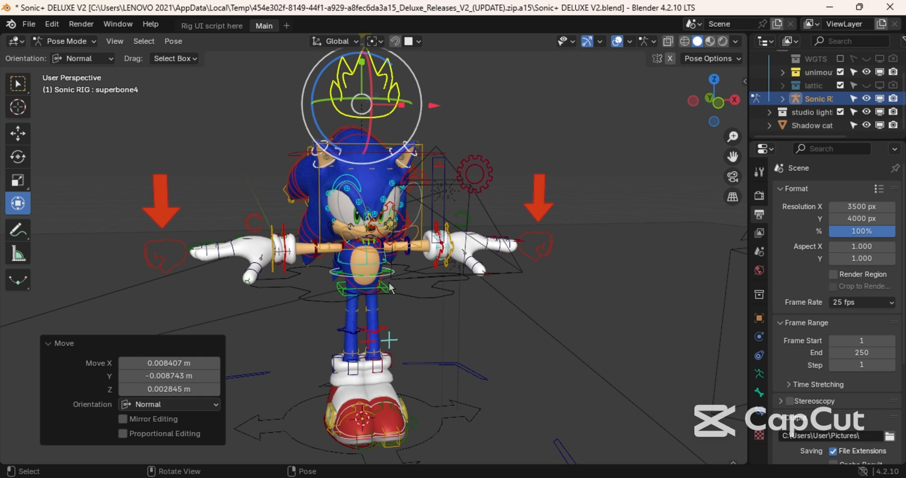
- Examine the arm, wrist and hand controls of the rig from the side and front, leaving no control selected
{"action": "left_click_drag", "start_coordinate": [389, 282], "coordinate": [576, 137]}
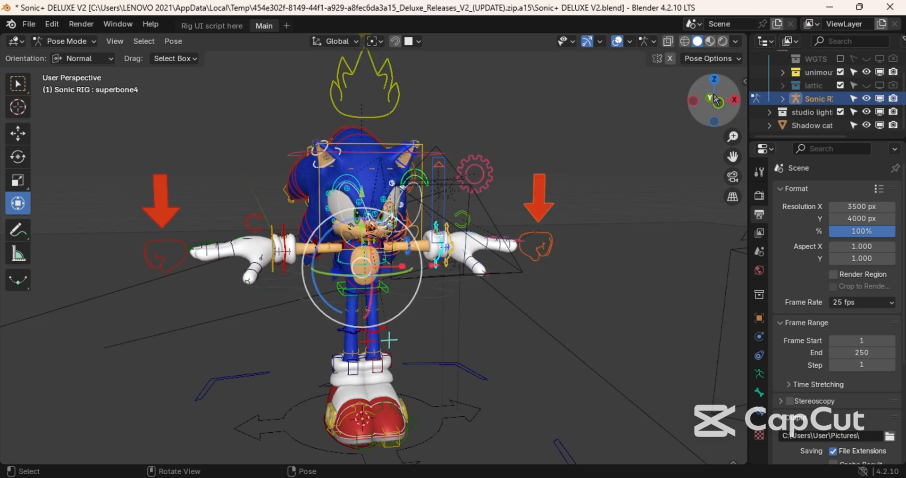
{"action": "left_click_drag", "start_coordinate": [714, 100], "coordinate": [728, 87]}
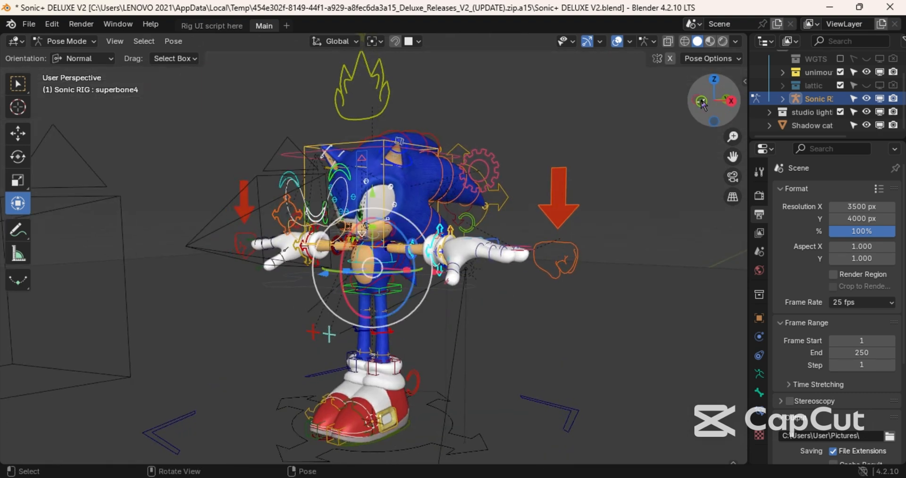
{"action": "scroll", "coordinate": [702, 104], "scroll_direction": "down", "scroll_amount": 2}
{"action": "scroll", "coordinate": [701, 104], "scroll_direction": "up", "scroll_amount": 5}
{"action": "scroll", "coordinate": [702, 104], "scroll_direction": "up", "scroll_amount": 4}
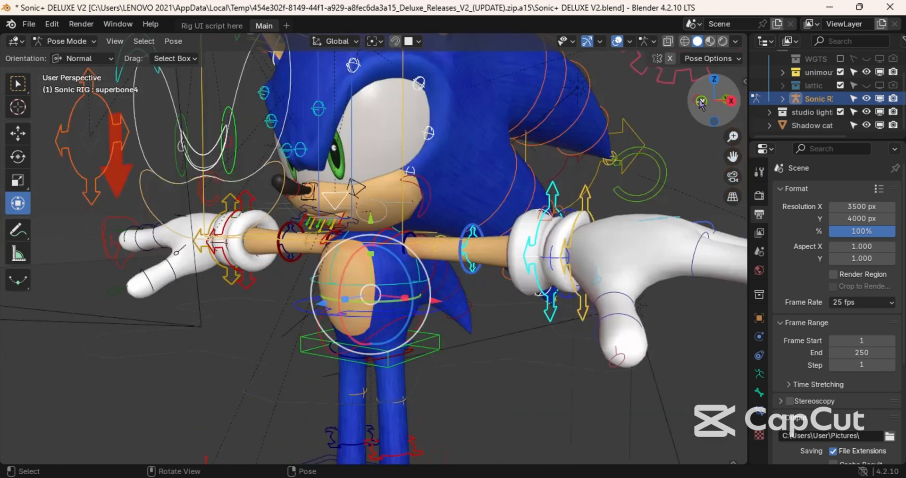
{"action": "key", "text": "alt+a"}
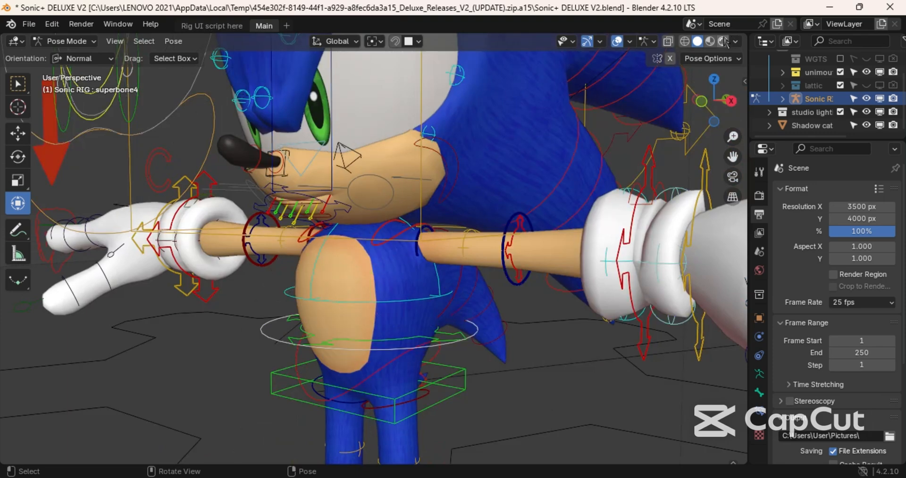
{"action": "left_click_drag", "start_coordinate": [720, 112], "coordinate": [608, 114]}
{"action": "scroll", "coordinate": [670, 125], "scroll_direction": "down", "scroll_amount": 6}
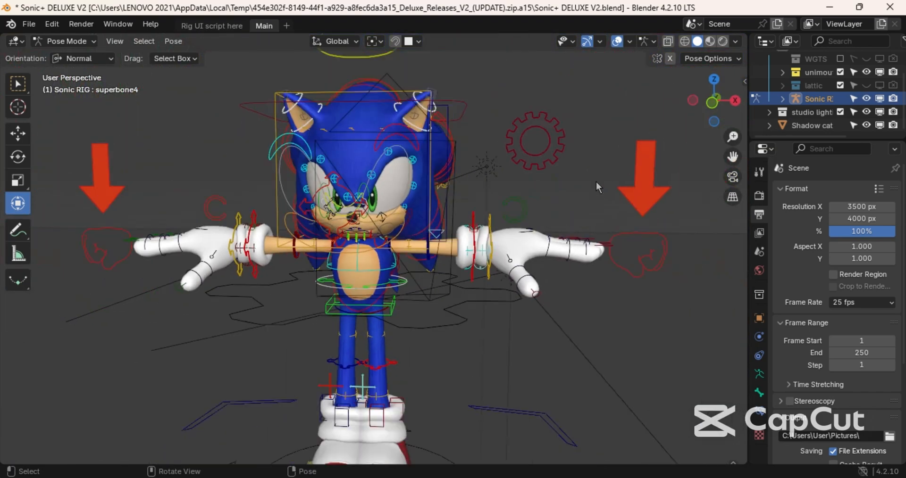
- Bend Sonic's right arm downward by moving its forearm control about 0.22 m down and lowering the wrist control
{"action": "left_click", "coordinate": [294, 255]}
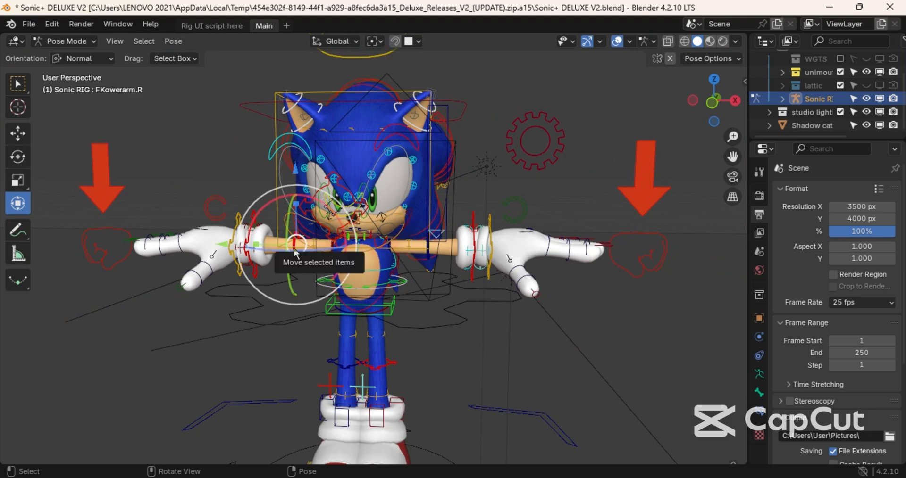
{"action": "left_click_drag", "start_coordinate": [295, 255], "coordinate": [293, 275]}
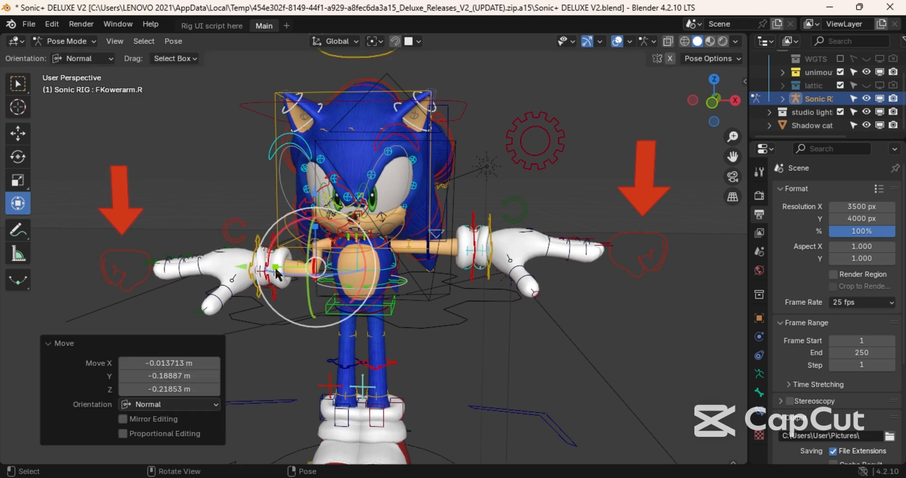
{"action": "left_click", "coordinate": [276, 272]}
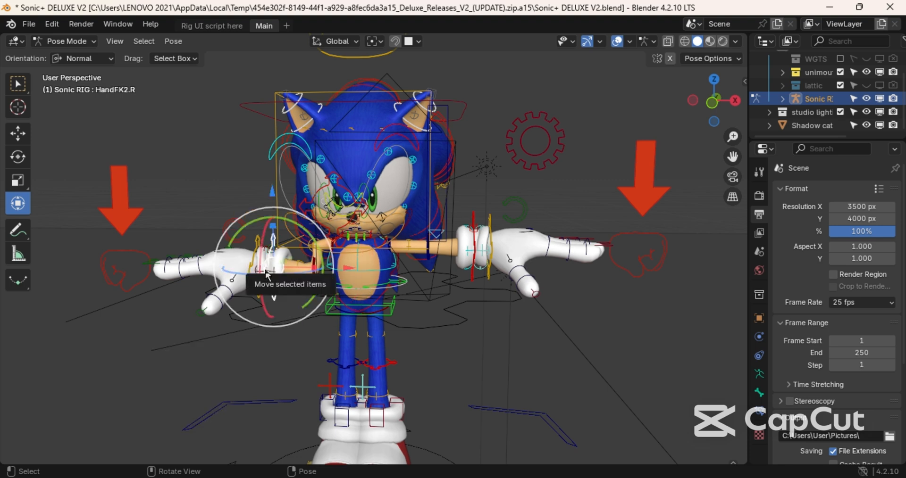
{"action": "left_click_drag", "start_coordinate": [276, 271], "coordinate": [275, 323]}
{"action": "left_click", "coordinate": [278, 322]}
- Inspect the root, right wrist and right forearm controls by selecting each in turn, without moving them
{"action": "left_click", "coordinate": [450, 321]}
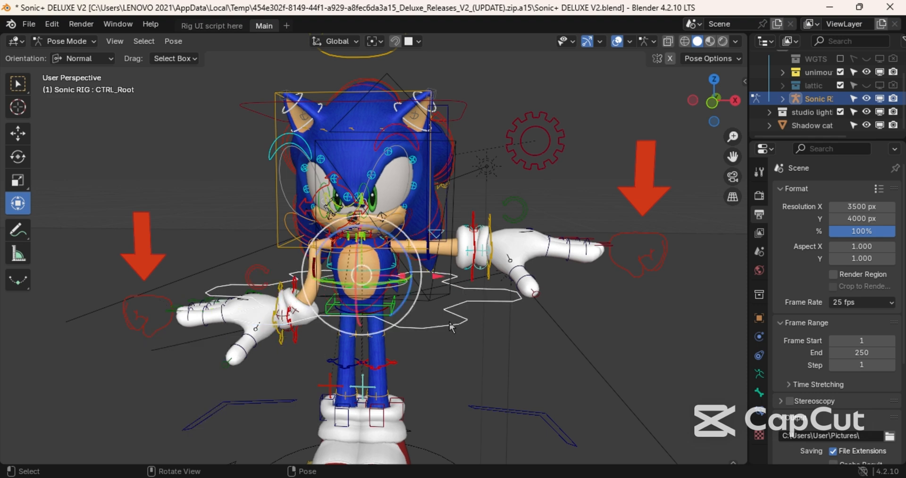
{"action": "left_click", "coordinate": [468, 374]}
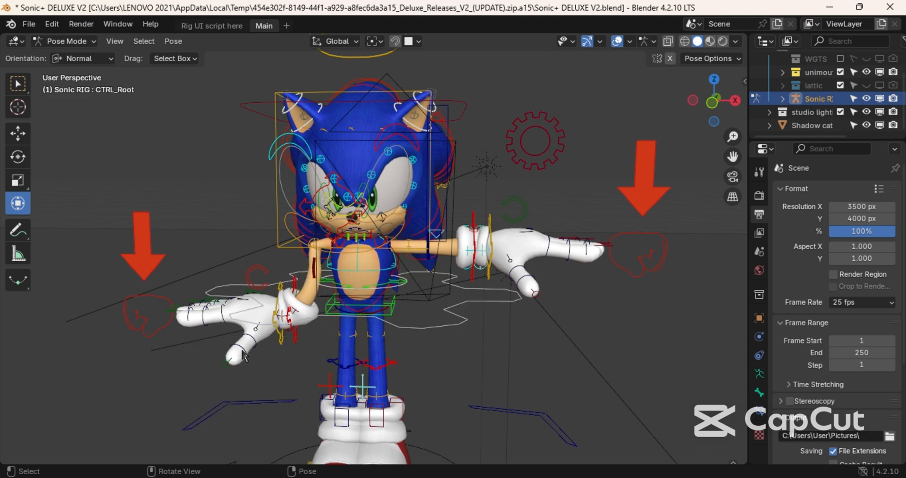
{"action": "left_click", "coordinate": [292, 321]}
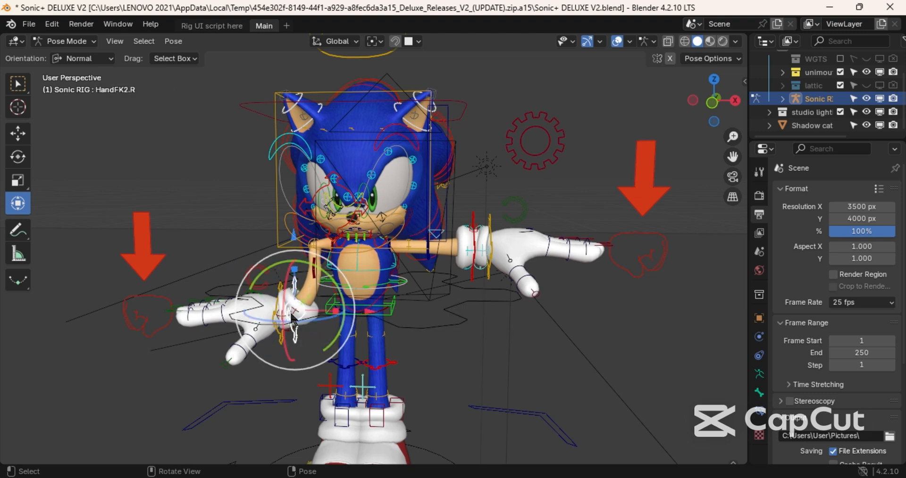
{"action": "left_click", "coordinate": [317, 271]}
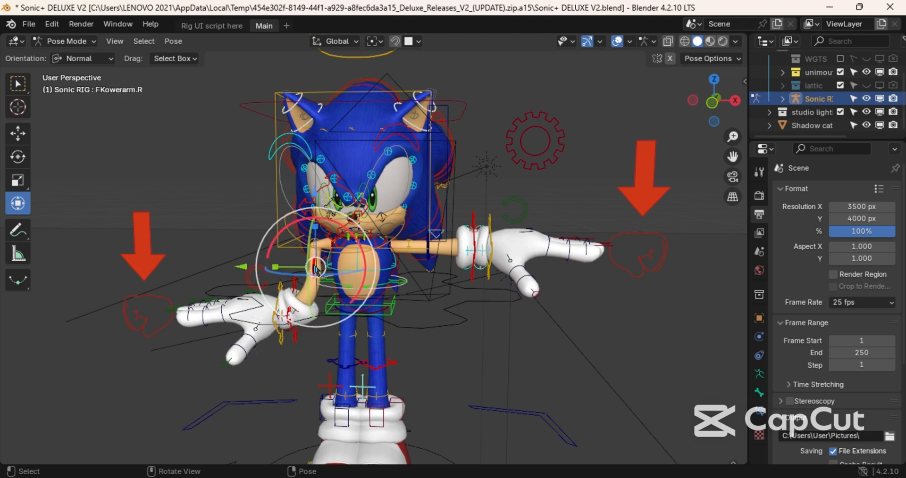
{"action": "left_click", "coordinate": [316, 269]}
{"action": "left_click_drag", "start_coordinate": [316, 268], "coordinate": [312, 267]}
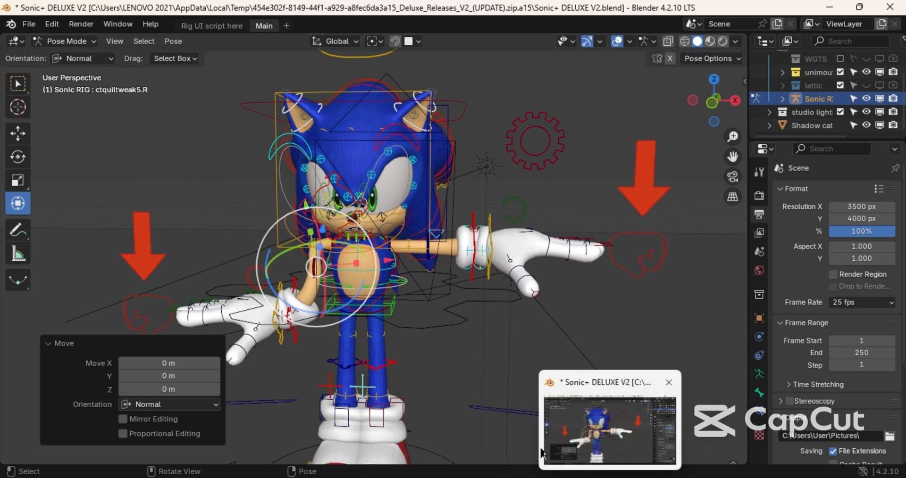
{"action": "left_click", "coordinate": [541, 448]}
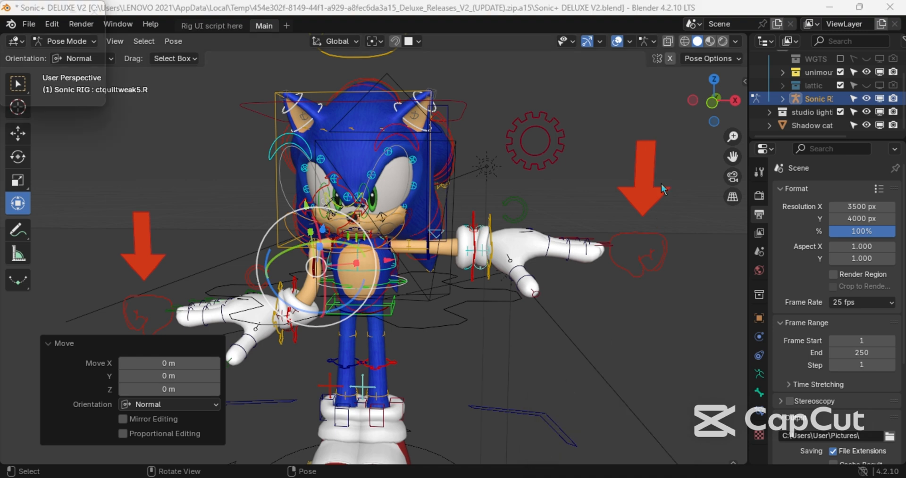
- Lower the flame-shaped control above Sonic's head by about 0.18 m
{"action": "left_click_drag", "start_coordinate": [714, 101], "coordinate": [724, 108]}
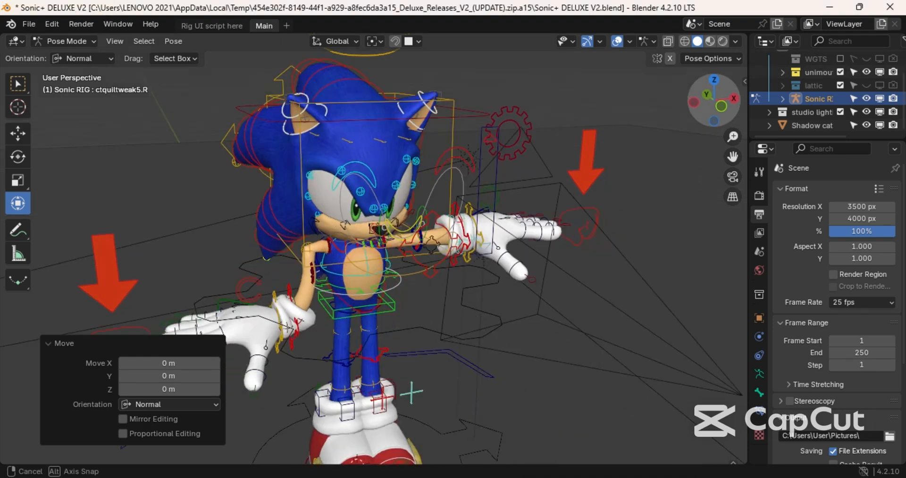
{"action": "scroll", "coordinate": [722, 107], "scroll_direction": "down", "scroll_amount": 3}
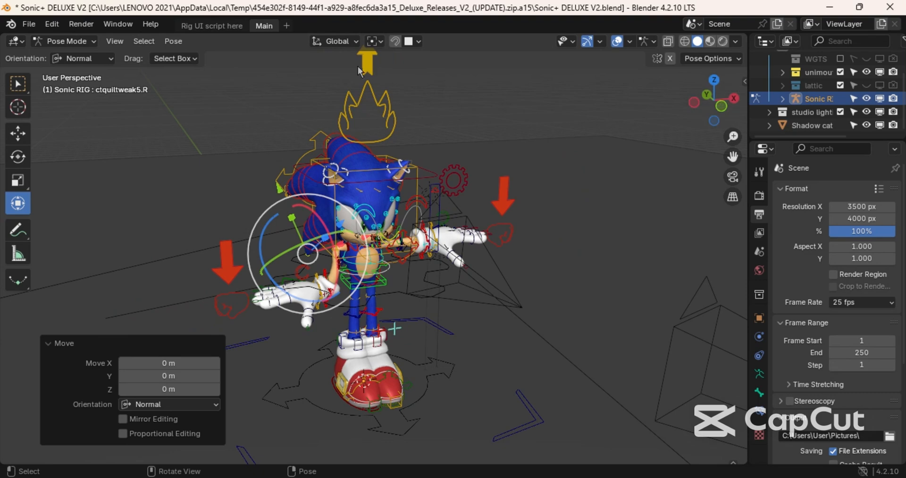
{"action": "left_click", "coordinate": [368, 70]}
{"action": "mouse_move", "coordinate": [362, 120]}
{"action": "left_mouse_down"}
{"action": "mouse_move", "coordinate": [360, 66]}
{"action": "mouse_move", "coordinate": [361, 133]}
{"action": "left_mouse_up"}
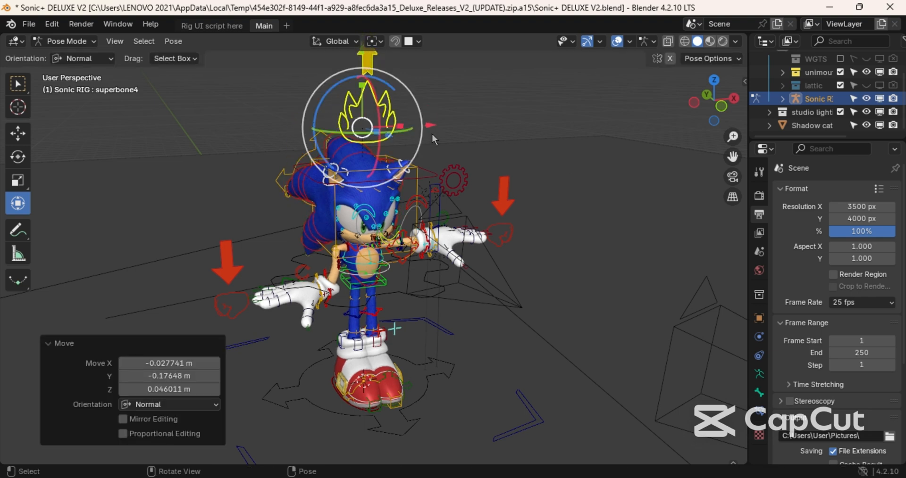
- Examine the rig's face, torso and arm controls up close and at full height from the front and side
{"action": "left_click_drag", "start_coordinate": [714, 101], "coordinate": [583, 105]}
{"action": "left_click", "coordinate": [714, 102]}
{"action": "scroll", "coordinate": [716, 105], "scroll_direction": "up", "scroll_amount": 12}
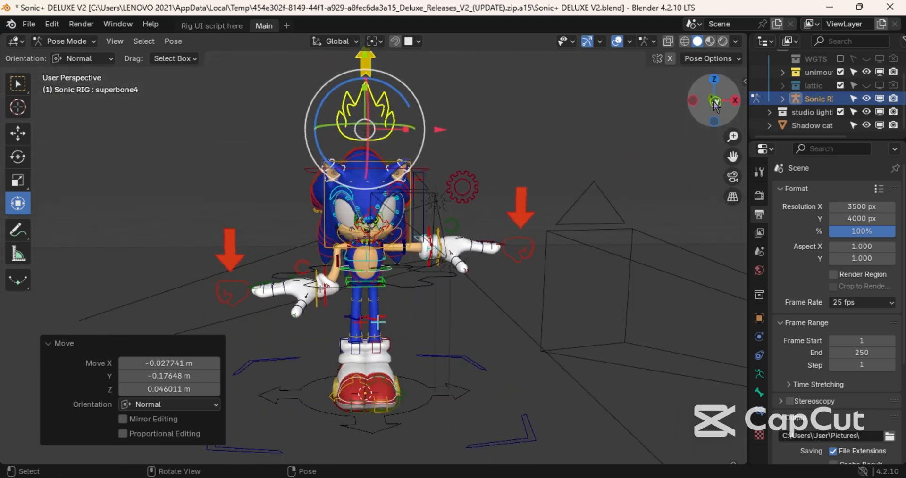
{"action": "scroll", "coordinate": [715, 105], "scroll_direction": "down", "scroll_amount": 8}
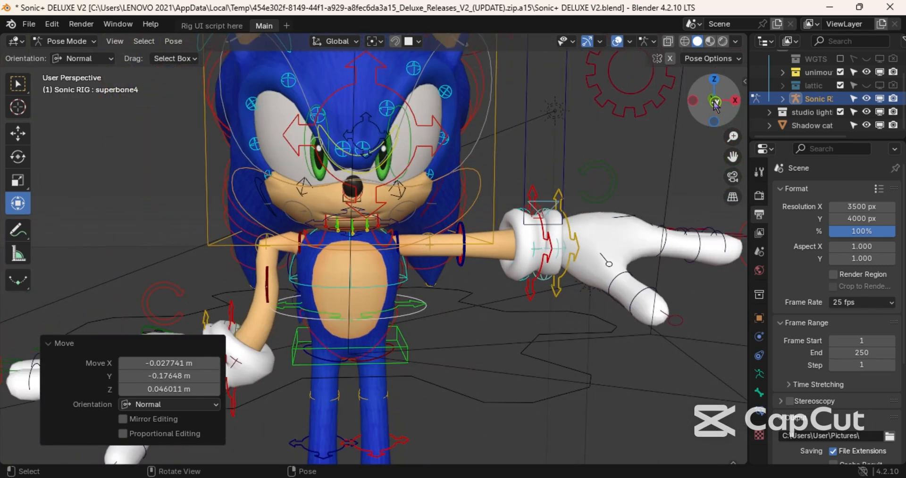
{"action": "mouse_move", "coordinate": [715, 105]}
{"action": "left_mouse_down"}
{"action": "mouse_move", "coordinate": [609, 107]}
{"action": "mouse_move", "coordinate": [716, 106]}
{"action": "mouse_move", "coordinate": [714, 120]}
{"action": "mouse_move", "coordinate": [680, 111]}
{"action": "mouse_move", "coordinate": [722, 110]}
{"action": "mouse_move", "coordinate": [714, 104]}
{"action": "left_mouse_up"}
{"action": "scroll", "coordinate": [600, 183], "scroll_direction": "down", "scroll_amount": 2}
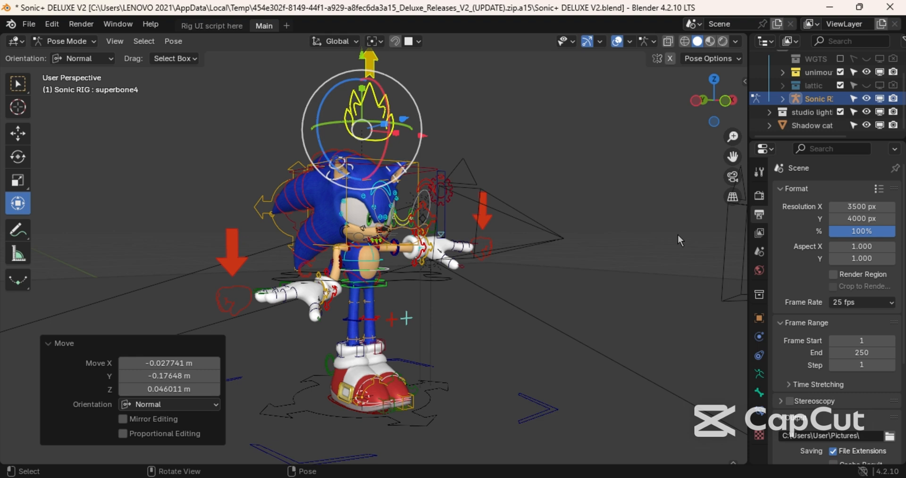
{"action": "scroll", "coordinate": [677, 234], "scroll_direction": "up", "scroll_amount": 7}
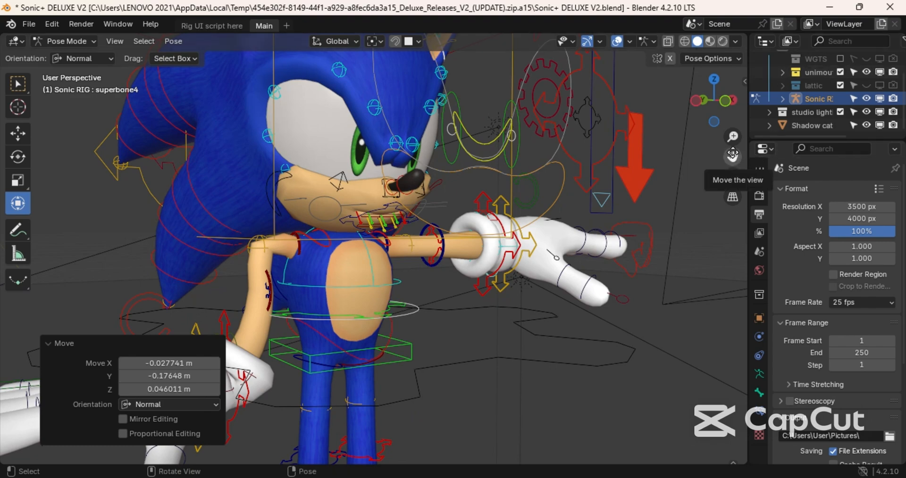
- Shift Sonic's right foot outward about 0.19 m with the Move tool on the IK control around its sole
{"action": "left_click_drag", "start_coordinate": [732, 155], "coordinate": [773, 43]}
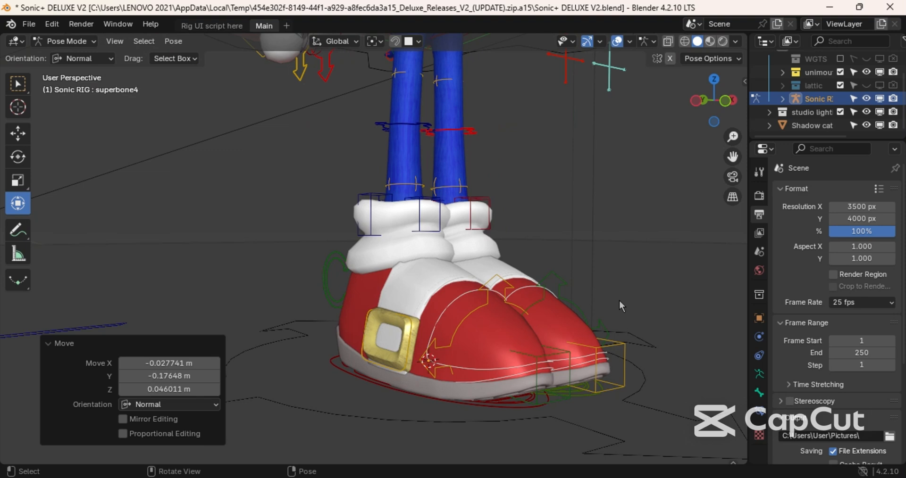
{"action": "left_click", "coordinate": [360, 376]}
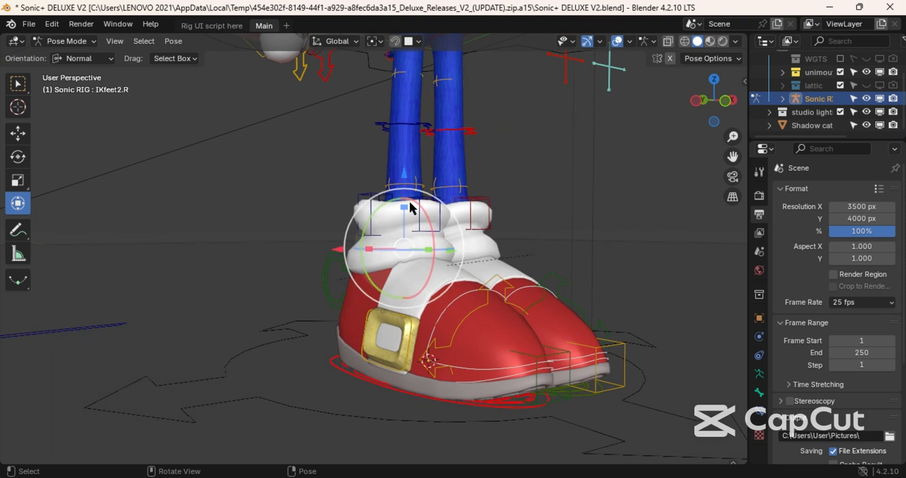
{"action": "left_click", "coordinate": [17, 135]}
{"action": "left_click_drag", "start_coordinate": [404, 253], "coordinate": [358, 256]}
- Shift Sonic's left foot outward about 0.15 m by moving the IK control around its sole
{"action": "left_click_drag", "start_coordinate": [717, 92], "coordinate": [665, 95]}
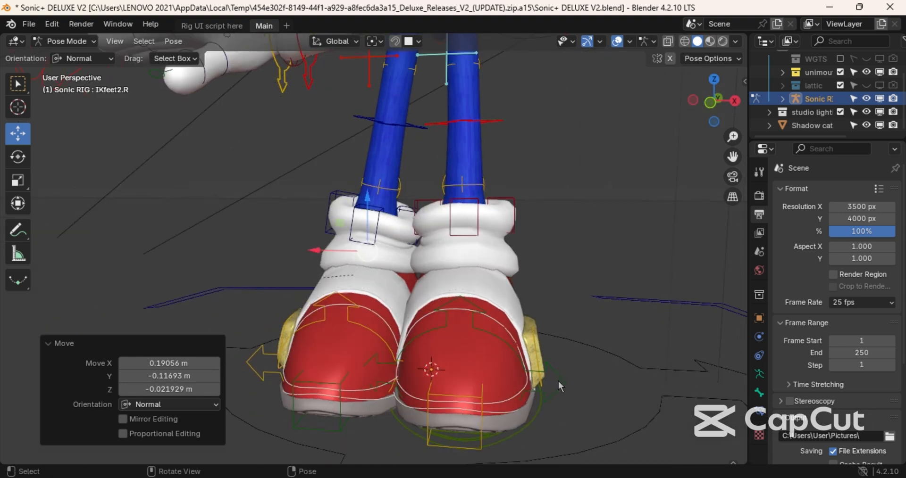
{"action": "left_click", "coordinate": [530, 409]}
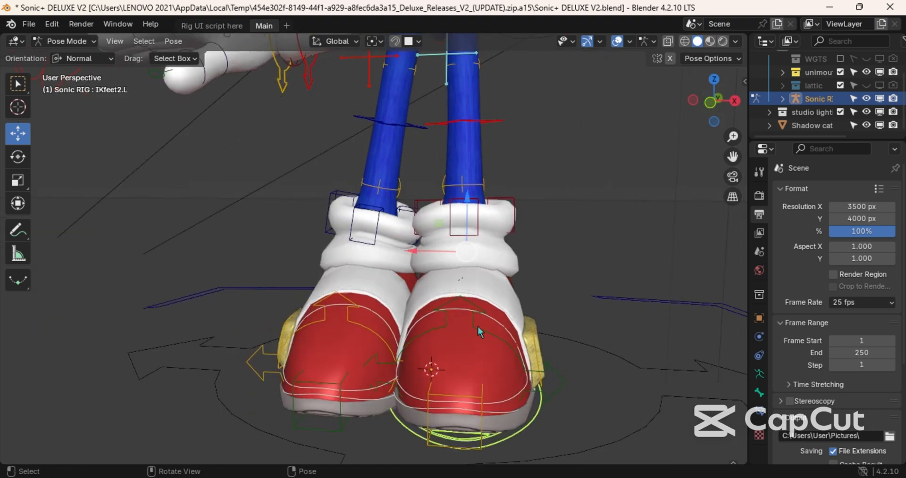
{"action": "left_click_drag", "start_coordinate": [469, 254], "coordinate": [500, 253]}
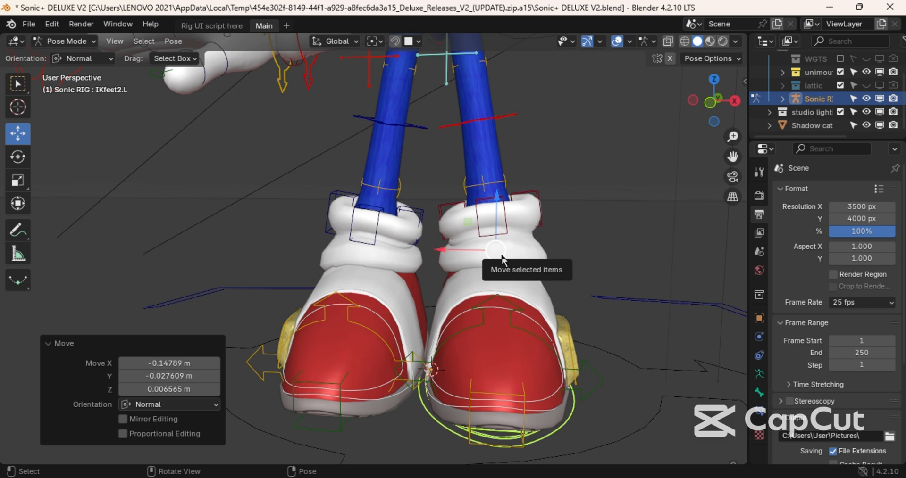
- Examine the ankle cuffs, legs and bent right arm with their controls from several angles and distances
{"action": "scroll", "coordinate": [501, 258], "scroll_direction": "down", "scroll_amount": 10}
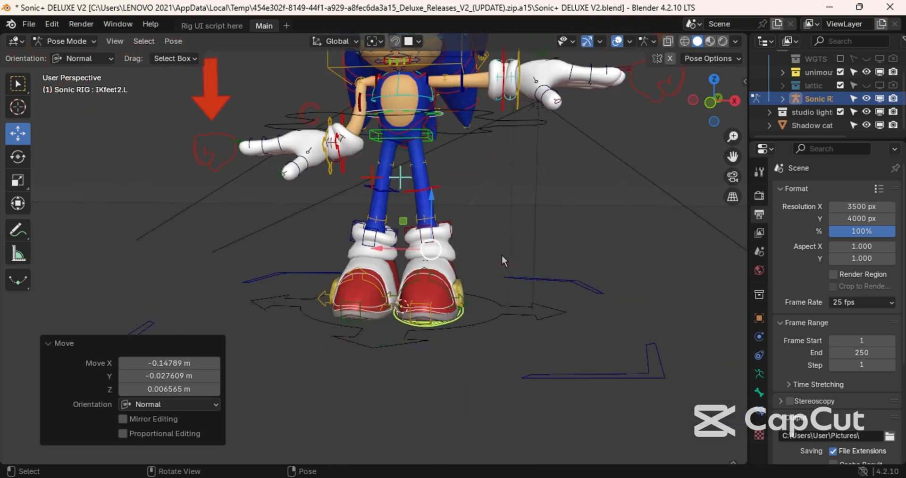
{"action": "scroll", "coordinate": [502, 255], "scroll_direction": "up", "scroll_amount": 10}
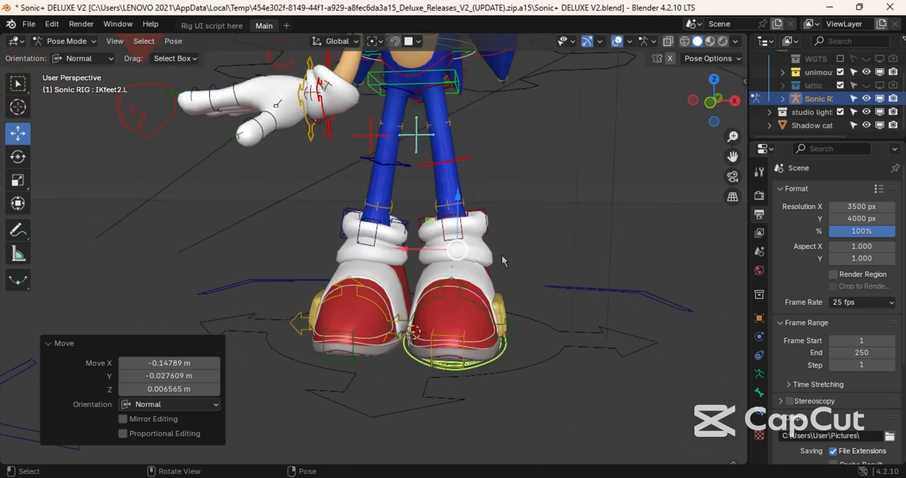
{"action": "scroll", "coordinate": [502, 254], "scroll_direction": "up", "scroll_amount": 4}
{"action": "scroll", "coordinate": [501, 257], "scroll_direction": "down", "scroll_amount": 5}
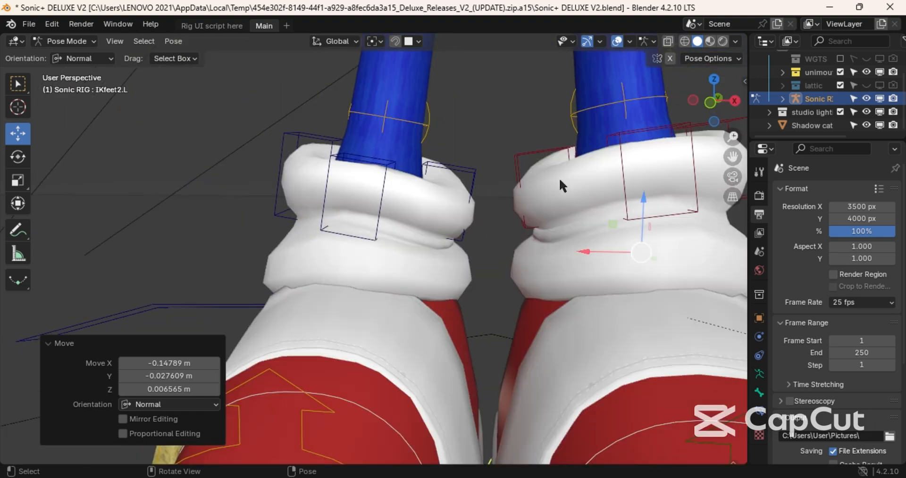
{"action": "left_click_drag", "start_coordinate": [713, 101], "coordinate": [740, 101]}
{"action": "scroll", "coordinate": [739, 101], "scroll_direction": "down", "scroll_amount": 6}
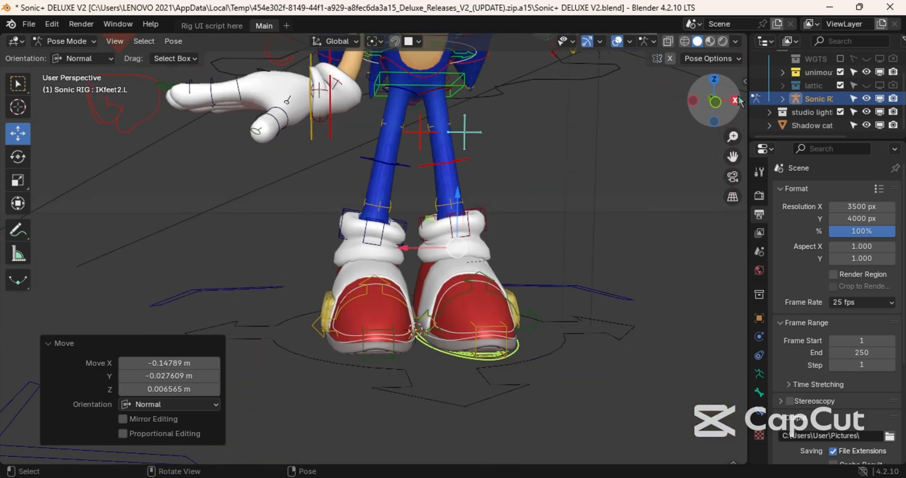
{"action": "scroll", "coordinate": [740, 101], "scroll_direction": "down", "scroll_amount": 3}
{"action": "left_click_drag", "start_coordinate": [727, 169], "coordinate": [736, 321]}
{"action": "scroll", "coordinate": [731, 158], "scroll_direction": "up", "scroll_amount": 7}
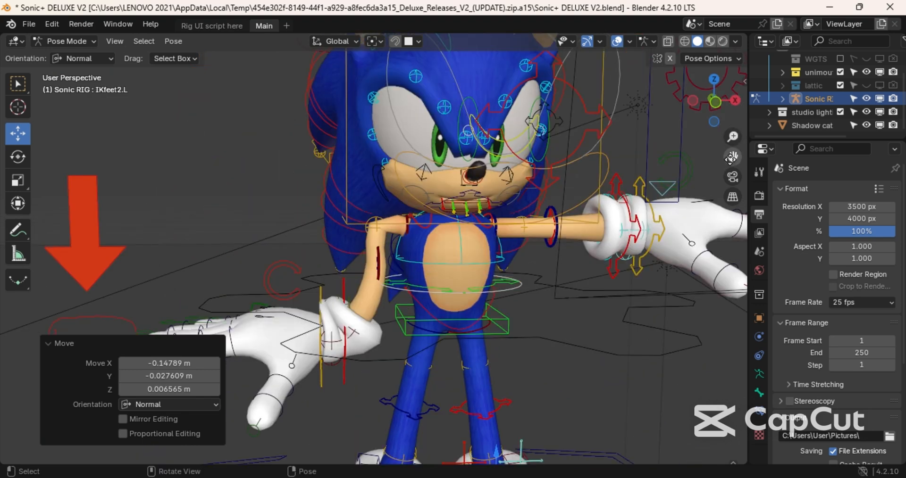
{"action": "mouse_move", "coordinate": [717, 110]}
{"action": "left_mouse_down"}
{"action": "mouse_move", "coordinate": [707, 135]}
{"action": "mouse_move", "coordinate": [563, 141]}
{"action": "mouse_move", "coordinate": [728, 109]}
{"action": "left_mouse_up"}
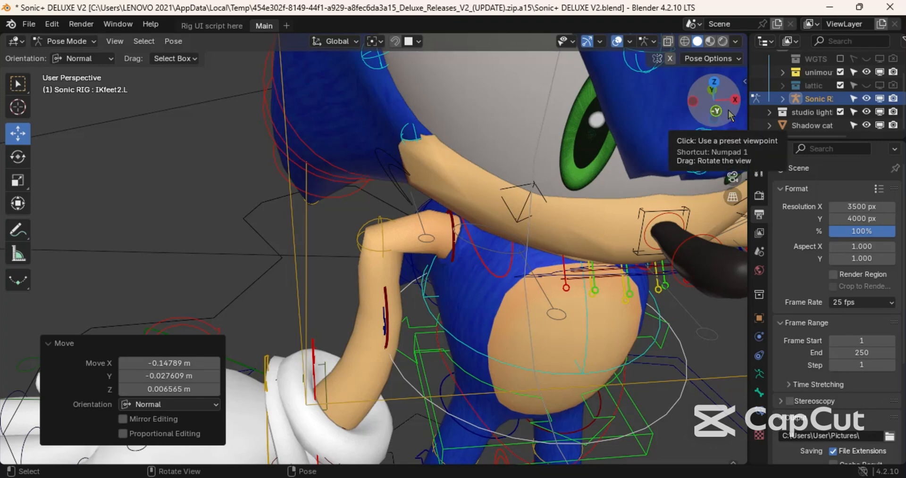
{"action": "left_click_drag", "start_coordinate": [717, 90], "coordinate": [557, 92]}
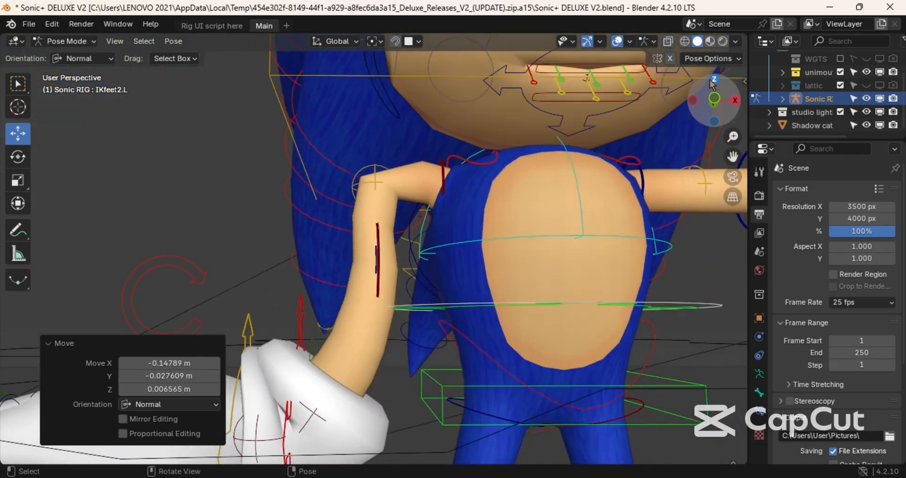
- Push the middle of Sonic's right arm outward by moving its forearm tweak control about 0.24 m
{"action": "left_click", "coordinate": [379, 266]}
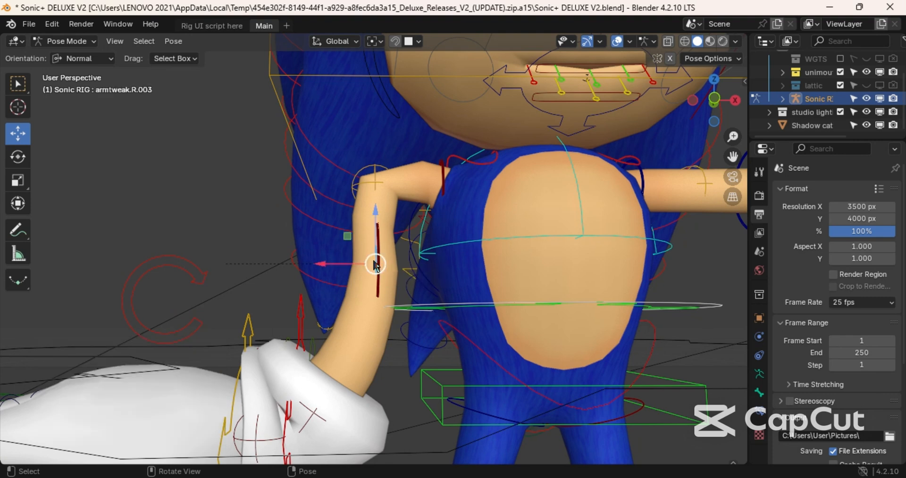
{"action": "mouse_move", "coordinate": [376, 265]}
{"action": "left_mouse_down"}
{"action": "mouse_move", "coordinate": [360, 239]}
{"action": "mouse_move", "coordinate": [374, 267]}
{"action": "left_mouse_up"}
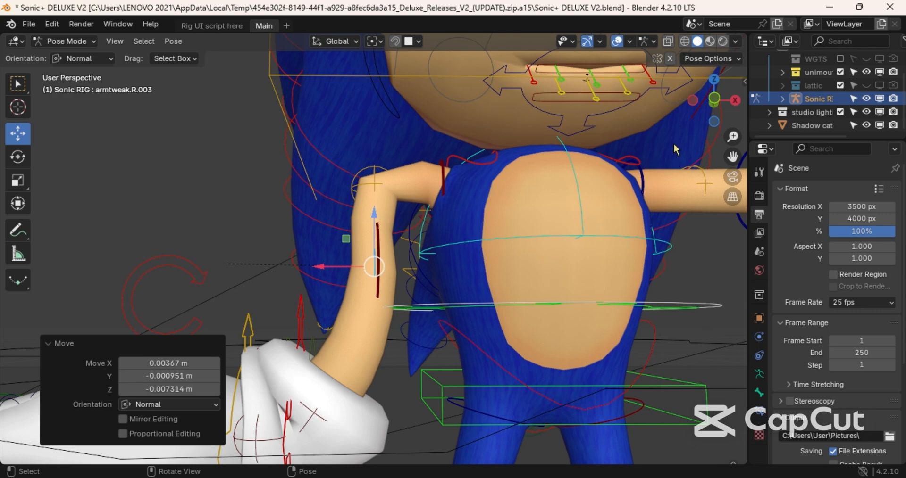
{"action": "left_click_drag", "start_coordinate": [706, 108], "coordinate": [544, 78]}
{"action": "scroll", "coordinate": [712, 111], "scroll_direction": "down", "scroll_amount": 5}
{"action": "left_click_drag", "start_coordinate": [712, 110], "coordinate": [542, 113]}
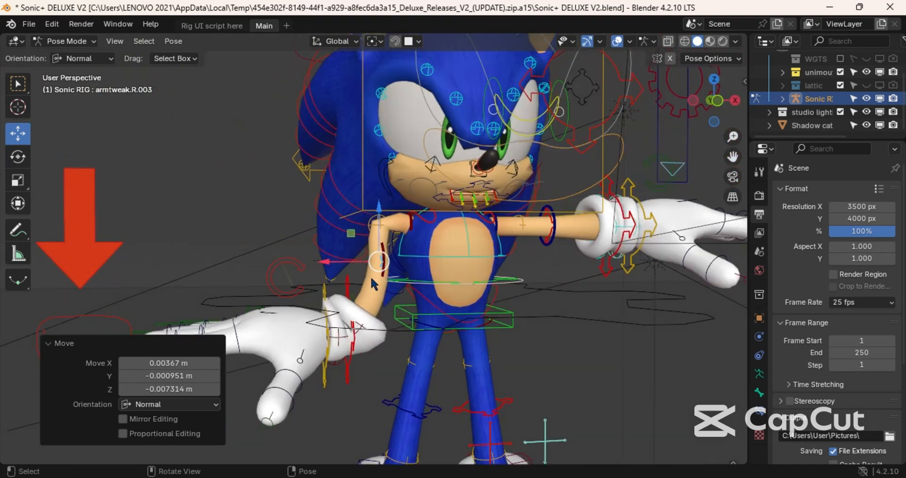
{"action": "left_click_drag", "start_coordinate": [376, 268], "coordinate": [336, 263]}
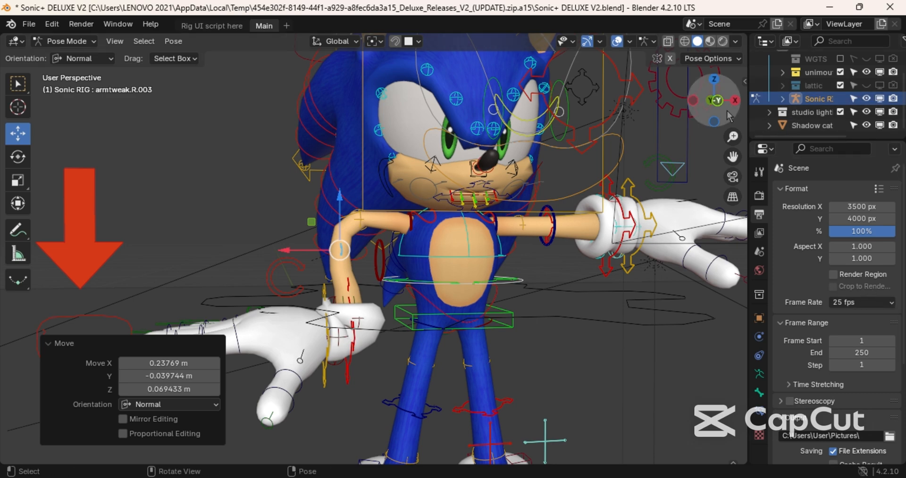
- Extend Sonic's right arm sideways by moving the wrist control about 0.6 m outward and 0.56 m up
{"action": "left_click_drag", "start_coordinate": [730, 108], "coordinate": [585, 304]}
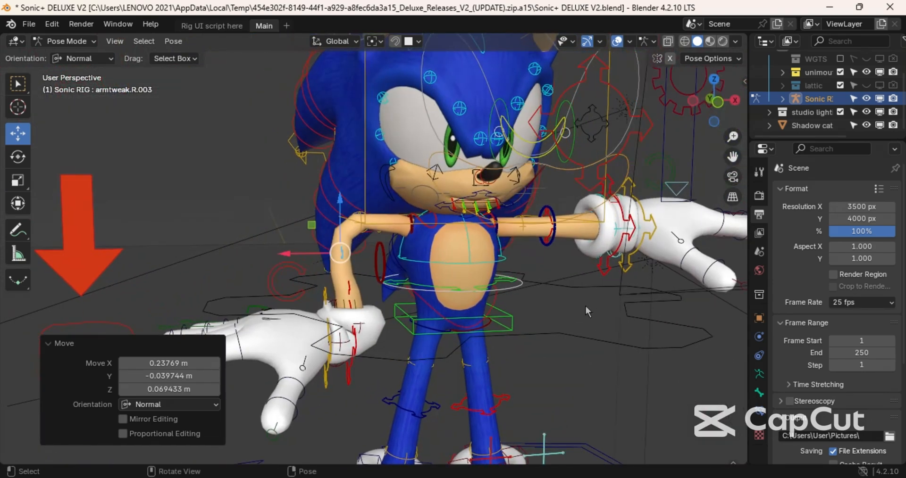
{"action": "left_click", "coordinate": [357, 349]}
{"action": "key", "text": "g"}
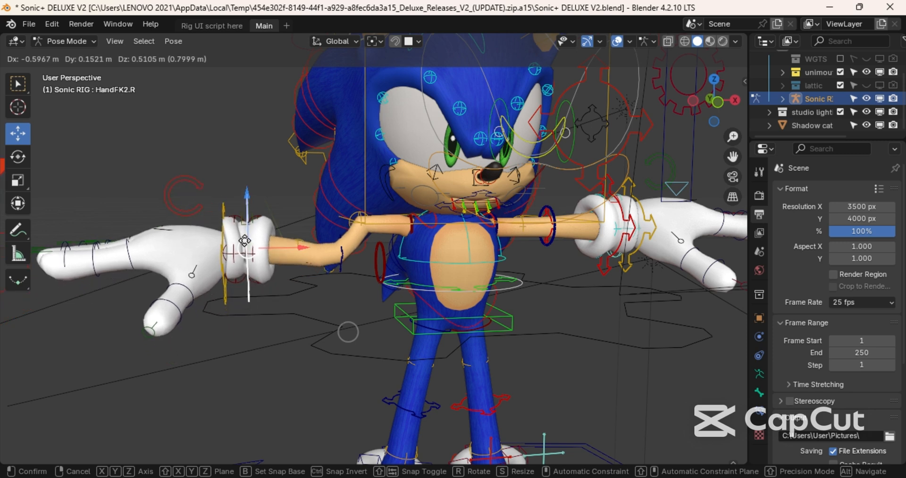
{"action": "left_click", "coordinate": [241, 220]}
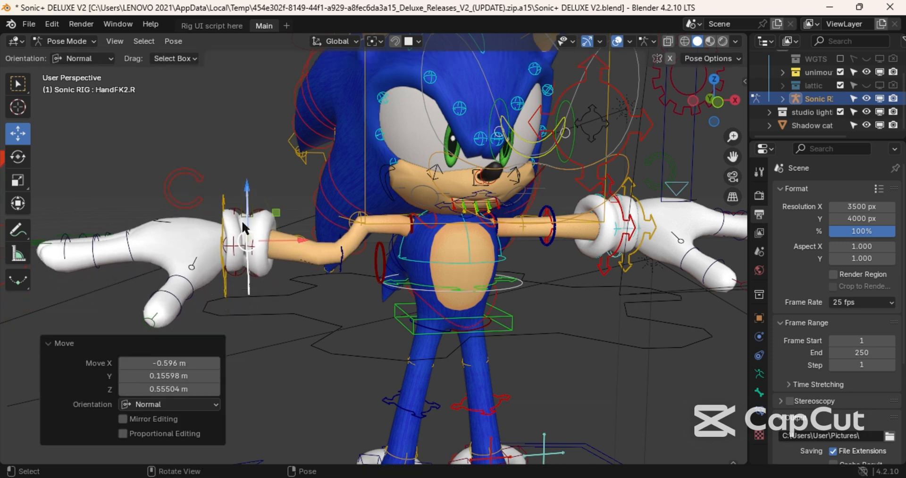
- Straighten Sonic's right arm by raising the forearm tweak control about 0.13 m and lowering the elbow tweak control about 0.12 m
{"action": "left_click", "coordinate": [341, 259]}
{"action": "key", "text": "g"}
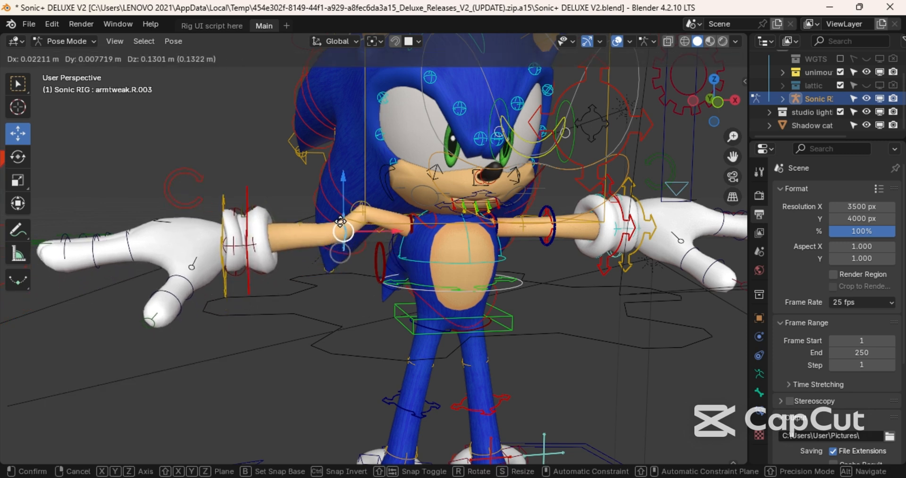
{"action": "left_click", "coordinate": [352, 213]}
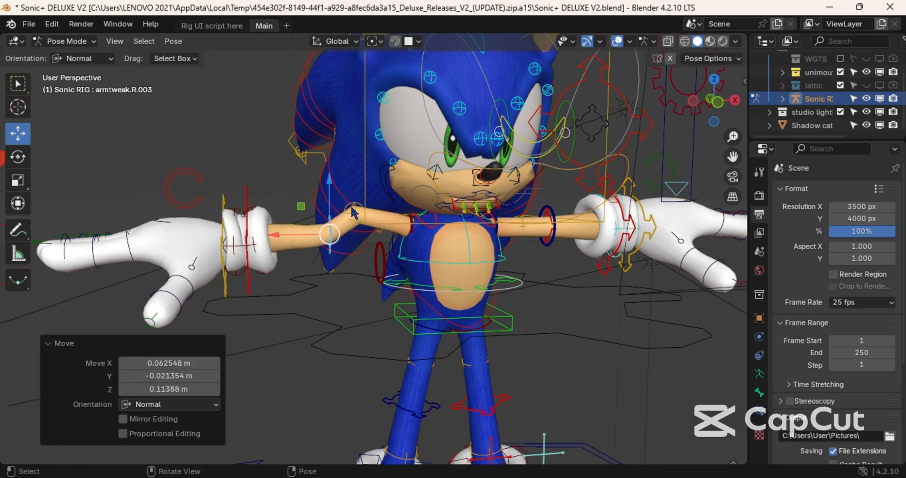
{"action": "left_click", "coordinate": [353, 214]}
{"action": "key", "text": "g"}
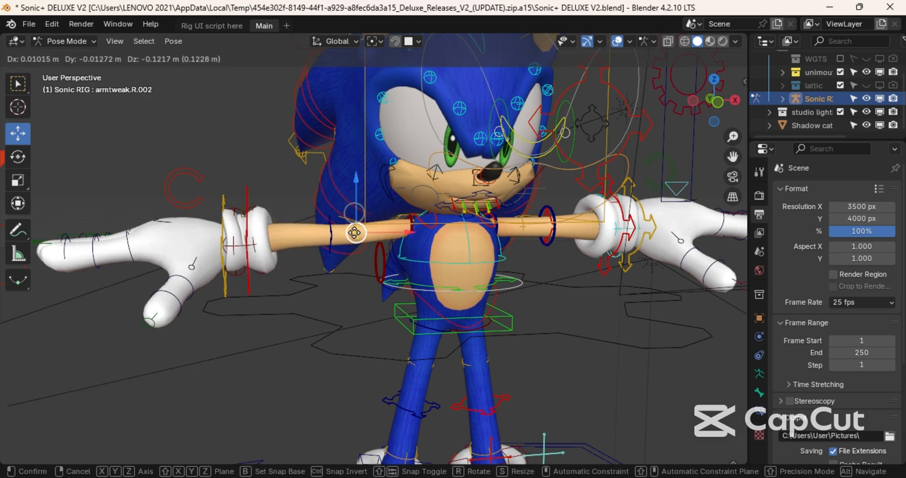
{"action": "left_click", "coordinate": [356, 234]}
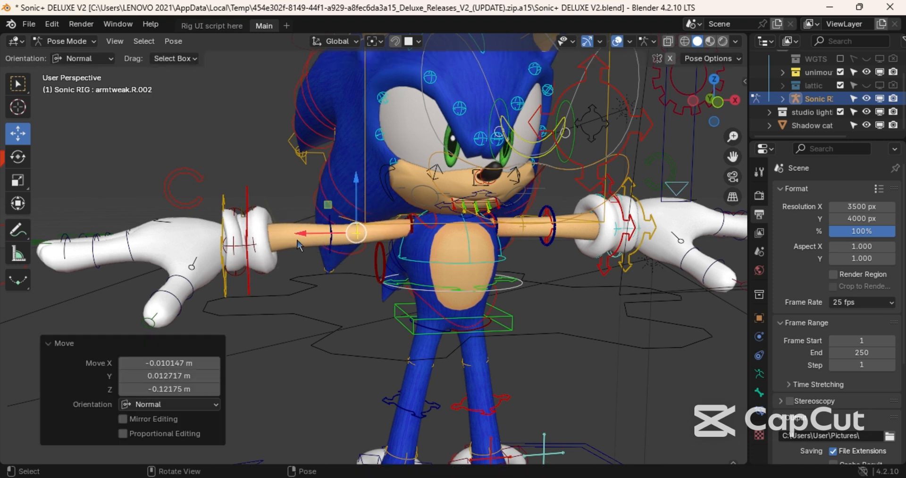
- Shorten Sonic's right arm slightly by moving the wrist control about 0.06 m inward toward the body
{"action": "left_click", "coordinate": [246, 245]}
{"action": "key", "text": "g"}
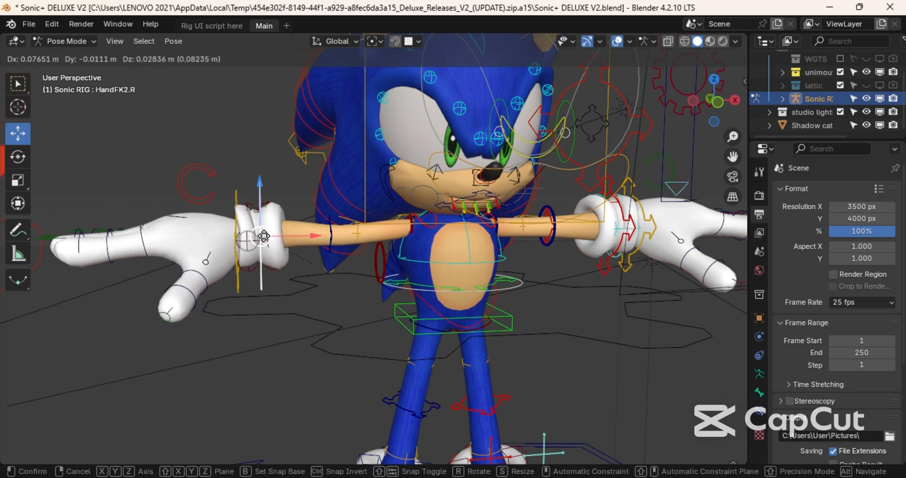
{"action": "left_click", "coordinate": [262, 238]}
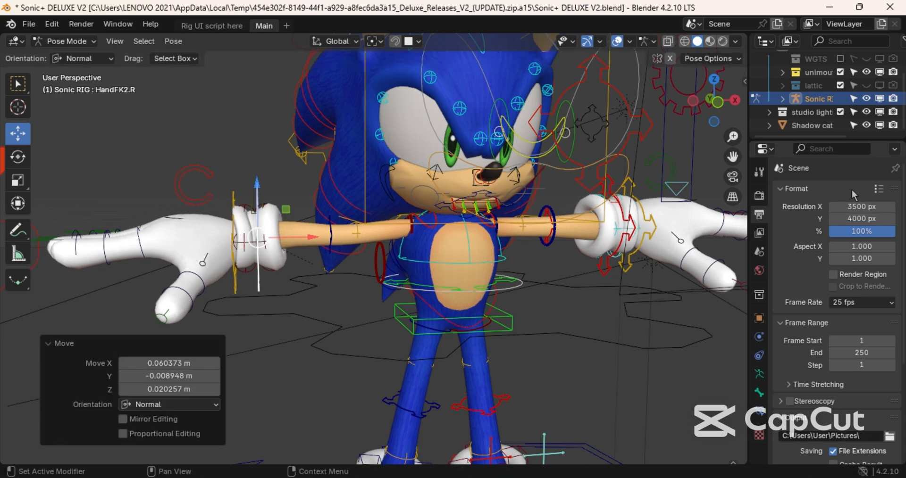
- Raise the flame control above Sonic's head about 0.6 m with the Transform tool to lift the quills
{"action": "left_click_drag", "start_coordinate": [733, 100], "coordinate": [728, 100]}
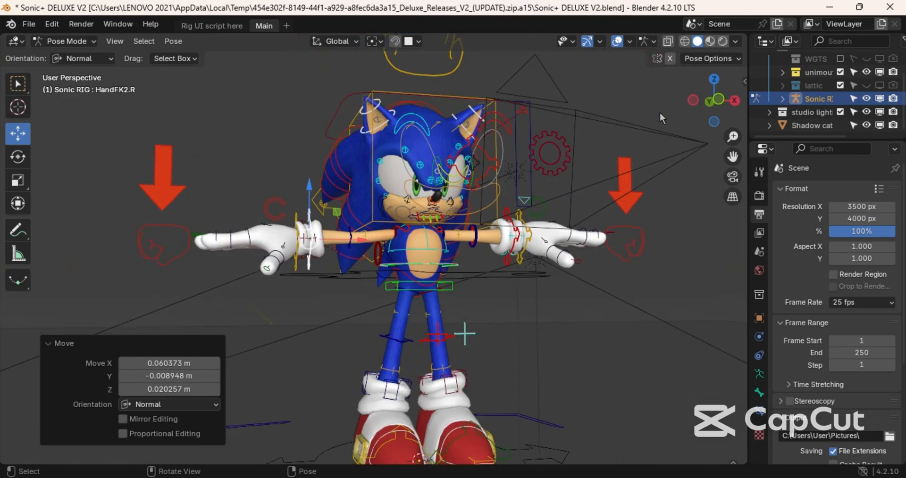
{"action": "left_click_drag", "start_coordinate": [698, 102], "coordinate": [698, 107]}
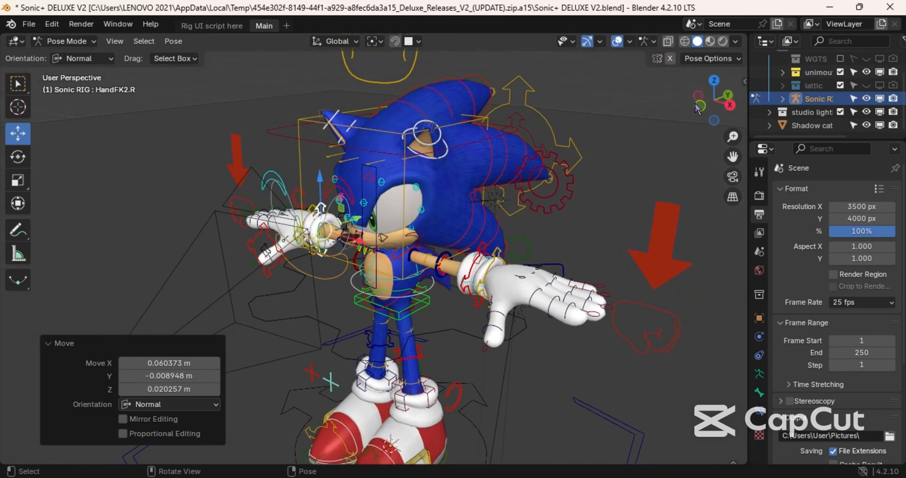
{"action": "scroll", "coordinate": [481, 73], "scroll_direction": "down", "scroll_amount": 2}
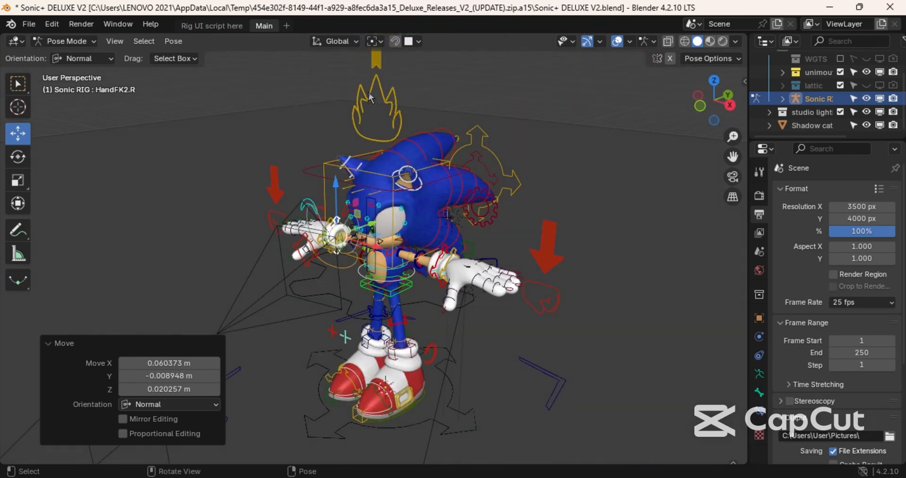
{"action": "left_click", "coordinate": [17, 203]}
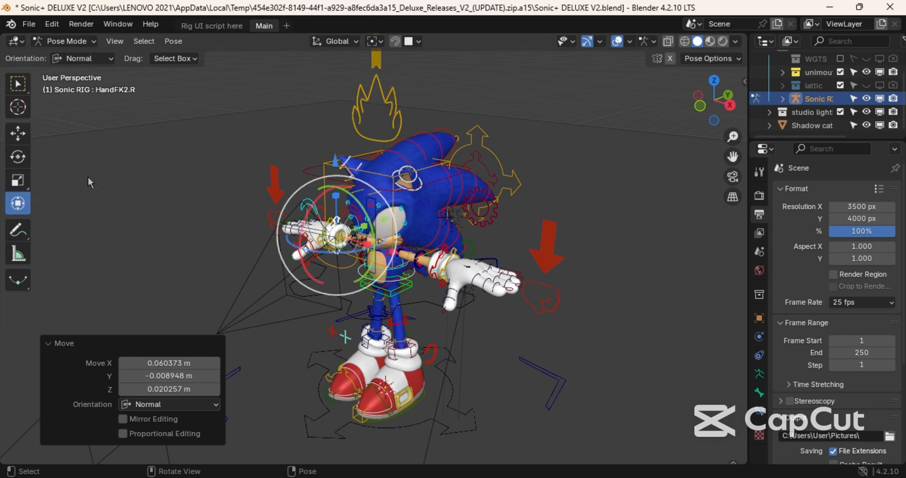
{"action": "left_click", "coordinate": [375, 84]}
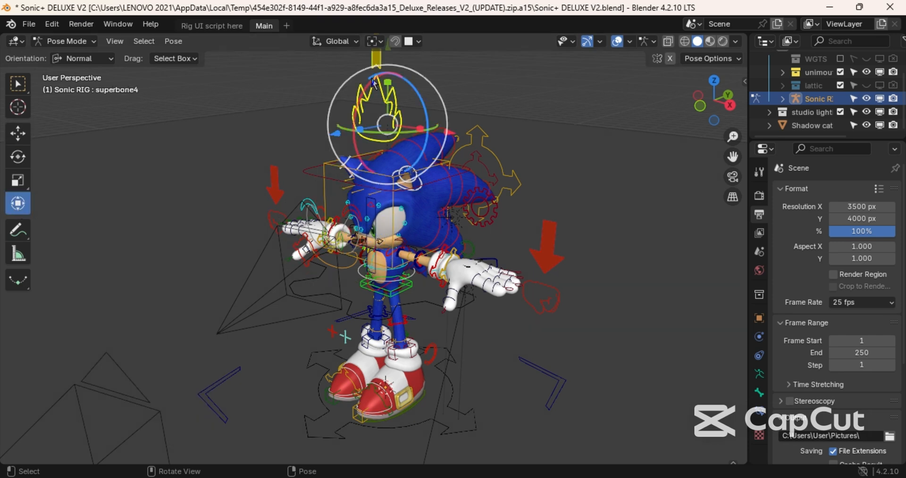
{"action": "right_click", "coordinate": [392, 117]}
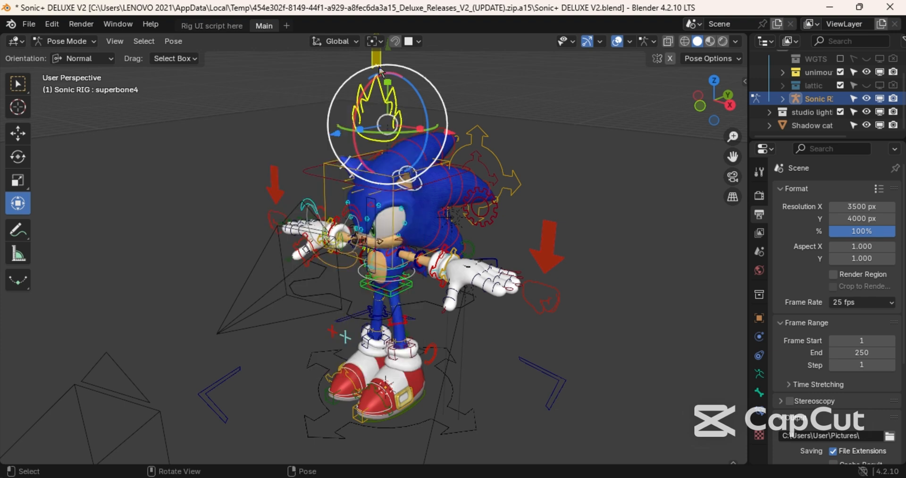
{"action": "left_click_drag", "start_coordinate": [395, 131], "coordinate": [426, 217]}
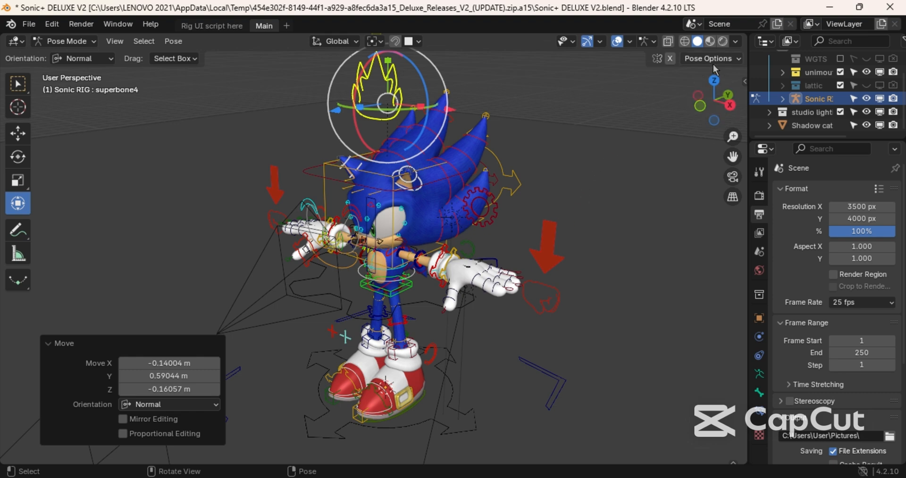
- Check the model in wireframe shading, return to solid shading, and lower the flame control to drop the quills
{"action": "left_click", "coordinate": [685, 47]}
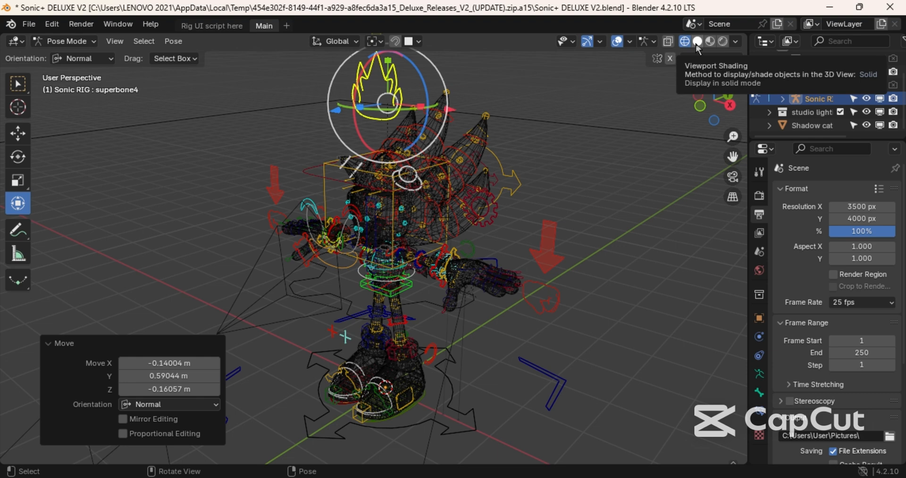
{"action": "left_click", "coordinate": [697, 45]}
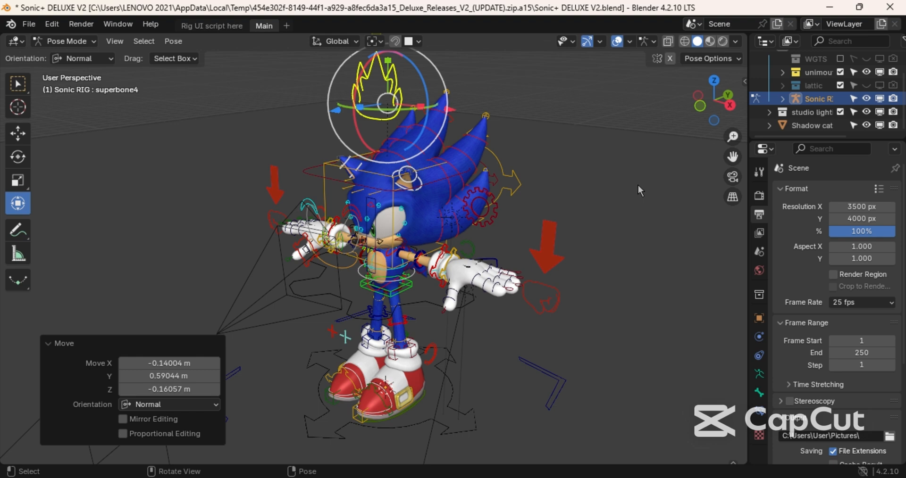
{"action": "key", "text": "g"}
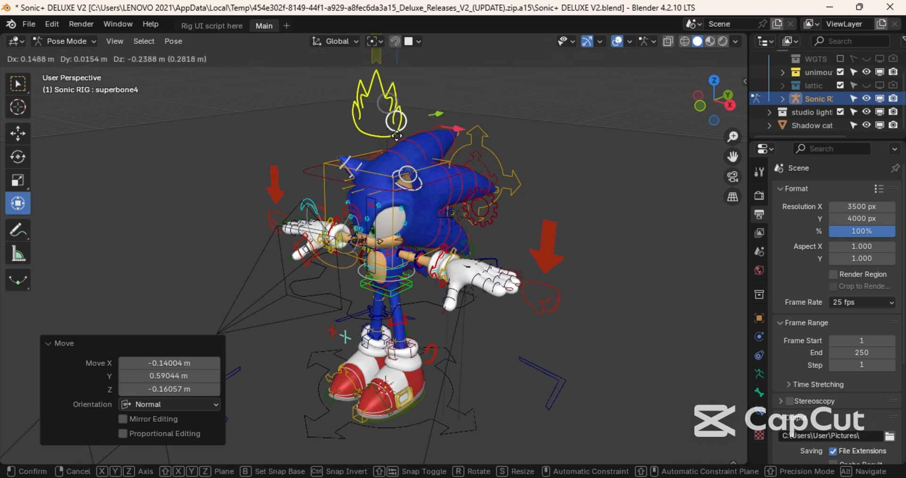
{"action": "left_click", "coordinate": [398, 136]}
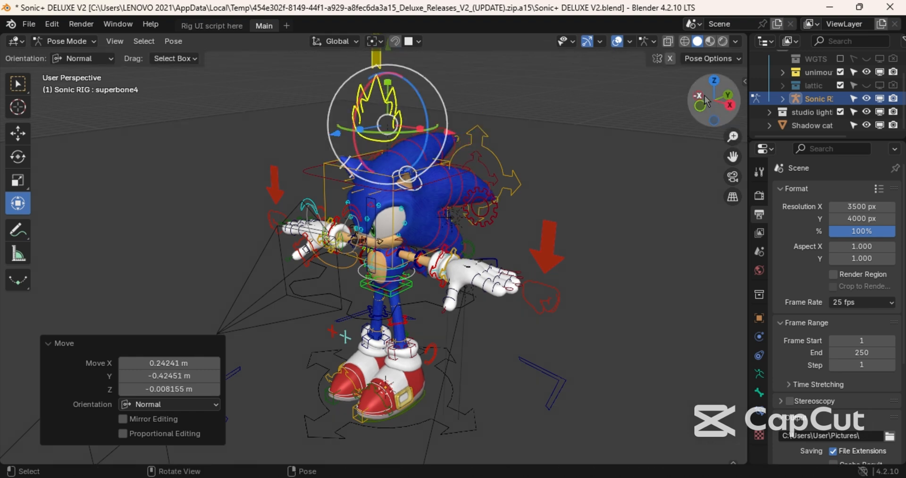
- Examine the posed rig from the front and side and close up around the arms and torso, dismissing the low-battery notice
{"action": "left_click_drag", "start_coordinate": [707, 104], "coordinate": [713, 101]}
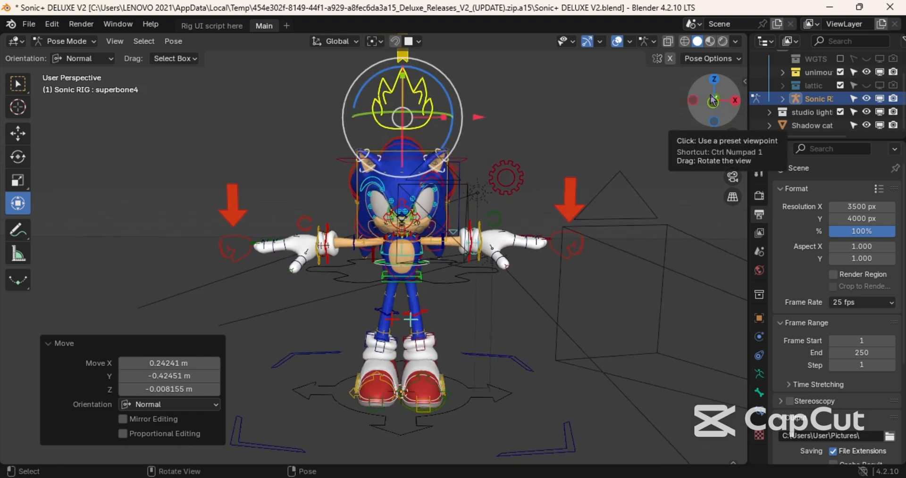
{"action": "scroll", "coordinate": [712, 100], "scroll_direction": "up", "scroll_amount": 2}
{"action": "scroll", "coordinate": [713, 100], "scroll_direction": "up", "scroll_amount": 1}
{"action": "scroll", "coordinate": [712, 100], "scroll_direction": "down", "scroll_amount": 3}
{"action": "scroll", "coordinate": [713, 100], "scroll_direction": "up", "scroll_amount": 2}
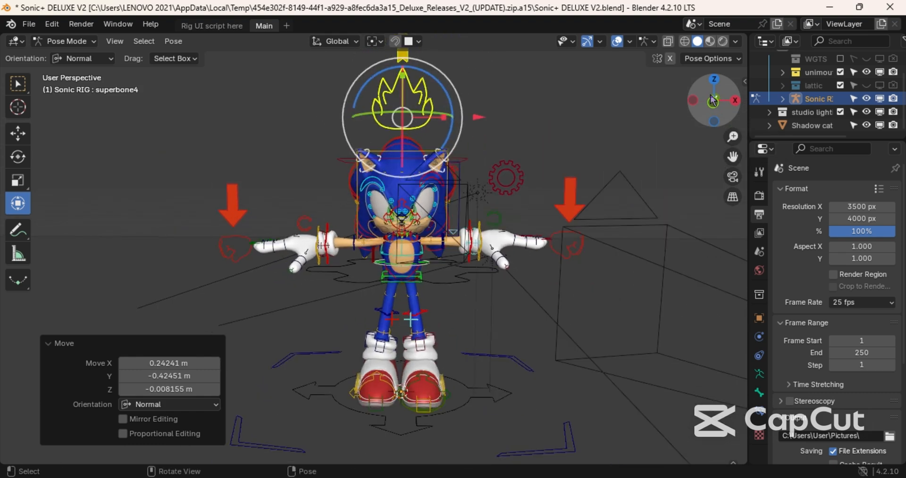
{"action": "scroll", "coordinate": [712, 100], "scroll_direction": "up", "scroll_amount": 1}
{"action": "scroll", "coordinate": [713, 100], "scroll_direction": "down", "scroll_amount": 2}
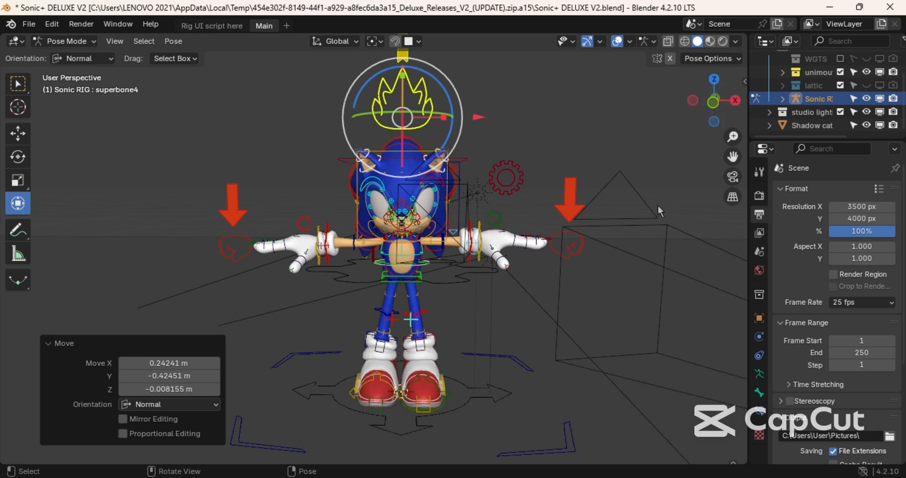
{"action": "left_click_drag", "start_coordinate": [715, 111], "coordinate": [679, 155]}
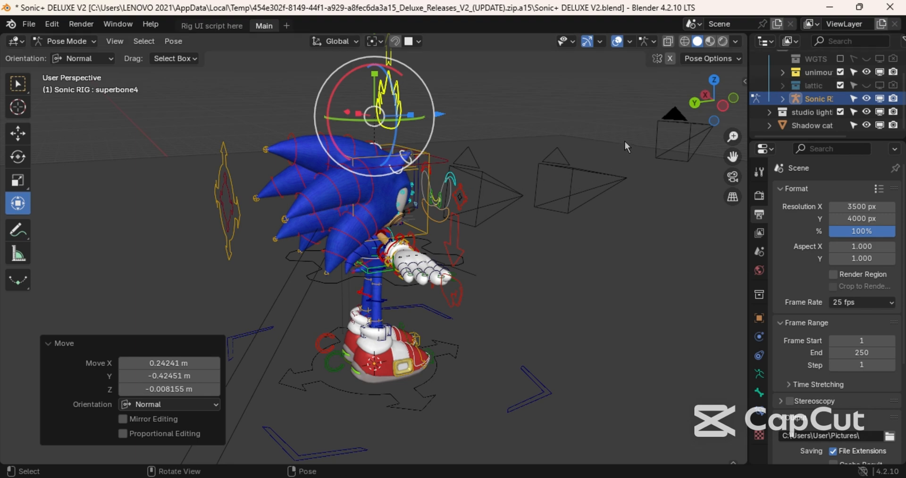
{"action": "left_click_drag", "start_coordinate": [729, 92], "coordinate": [697, 68]}
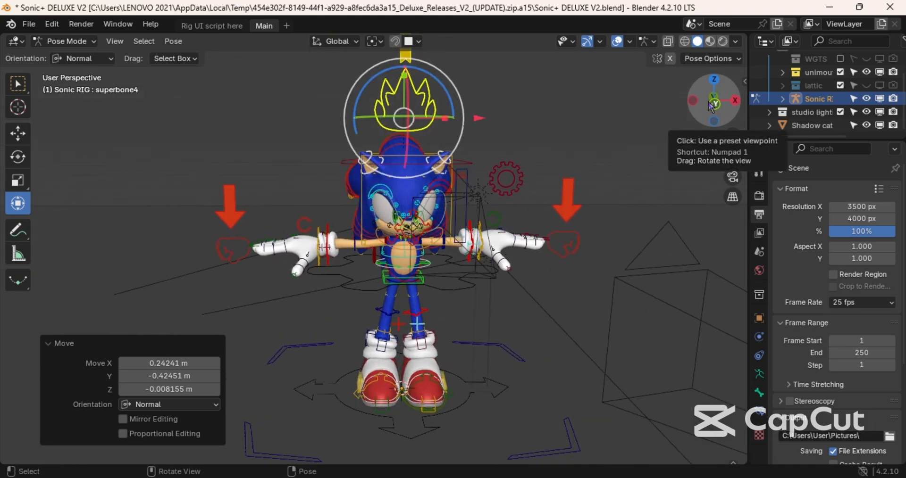
{"action": "scroll", "coordinate": [711, 107], "scroll_direction": "up", "scroll_amount": 3}
{"action": "scroll", "coordinate": [712, 107], "scroll_direction": "up", "scroll_amount": 4}
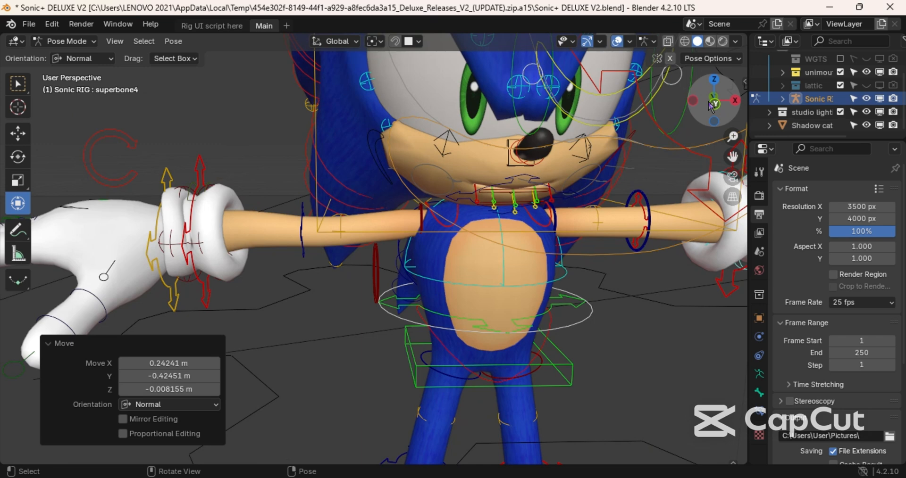
{"action": "scroll", "coordinate": [712, 107], "scroll_direction": "up", "scroll_amount": 3}
{"action": "scroll", "coordinate": [712, 107], "scroll_direction": "down", "scroll_amount": 2}
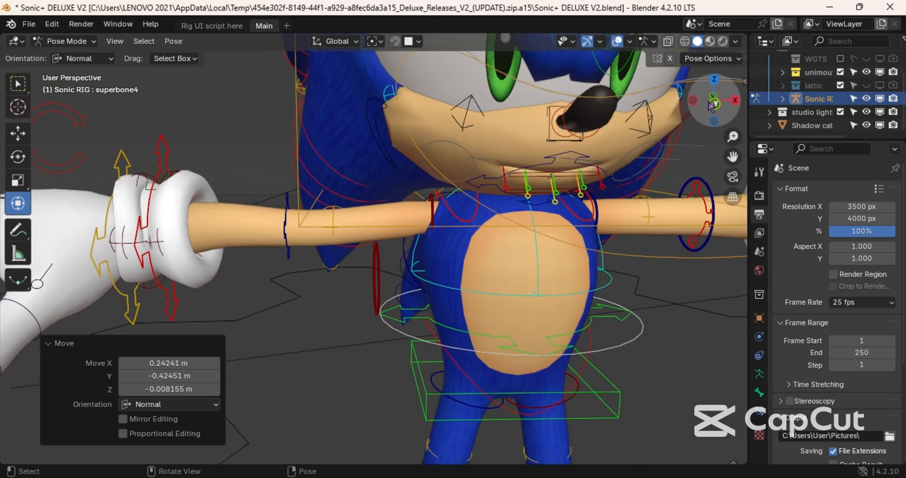
{"action": "scroll", "coordinate": [712, 106], "scroll_direction": "down", "scroll_amount": 2}
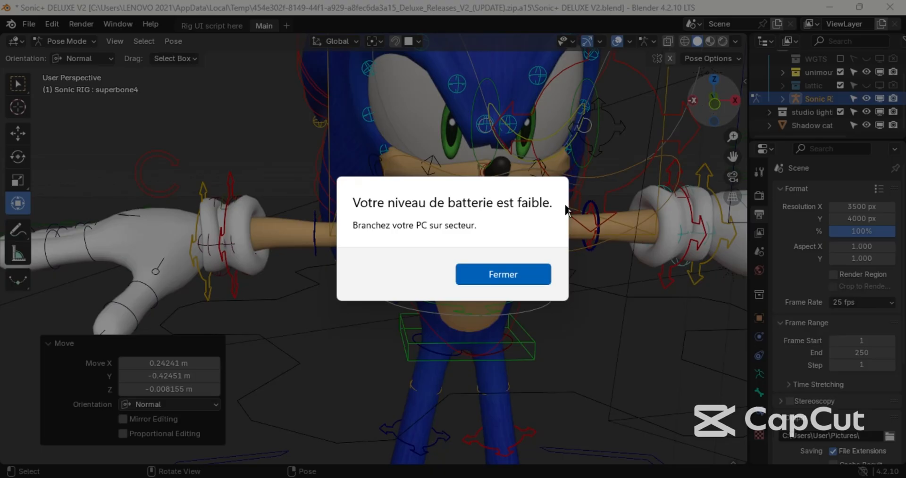
{"action": "left_click", "coordinate": [490, 276]}
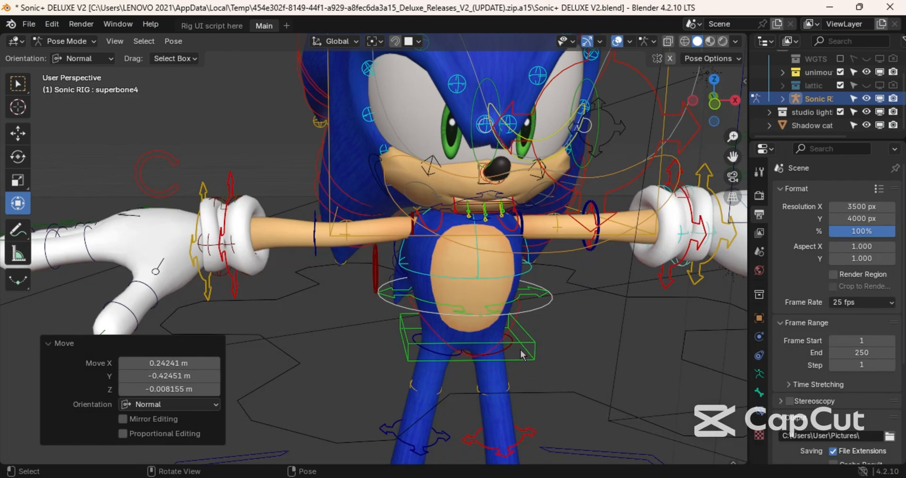
- Shift Sonic's body about 0.03 m sideways with the box control around the hips, and raise it about 0.05 m
{"action": "scroll", "coordinate": [521, 350], "scroll_direction": "down", "scroll_amount": 3}
{"action": "scroll", "coordinate": [521, 350], "scroll_direction": "up", "scroll_amount": 3}
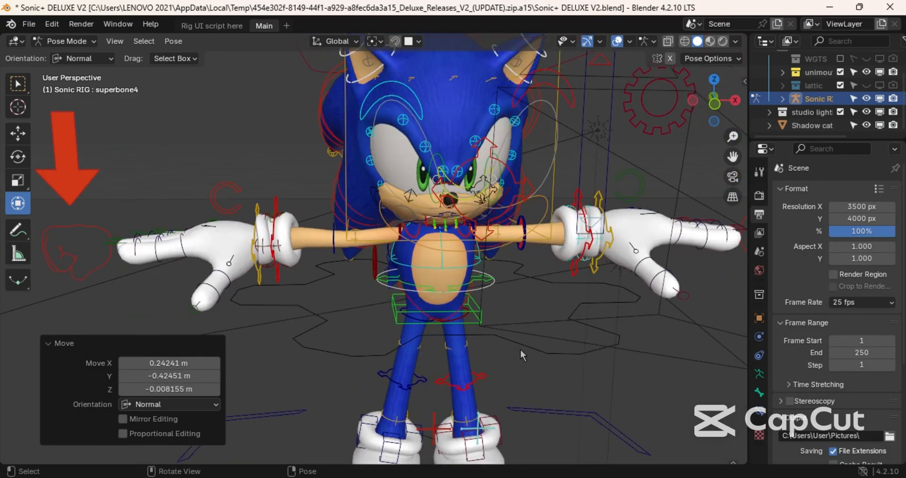
{"action": "left_click", "coordinate": [417, 344]}
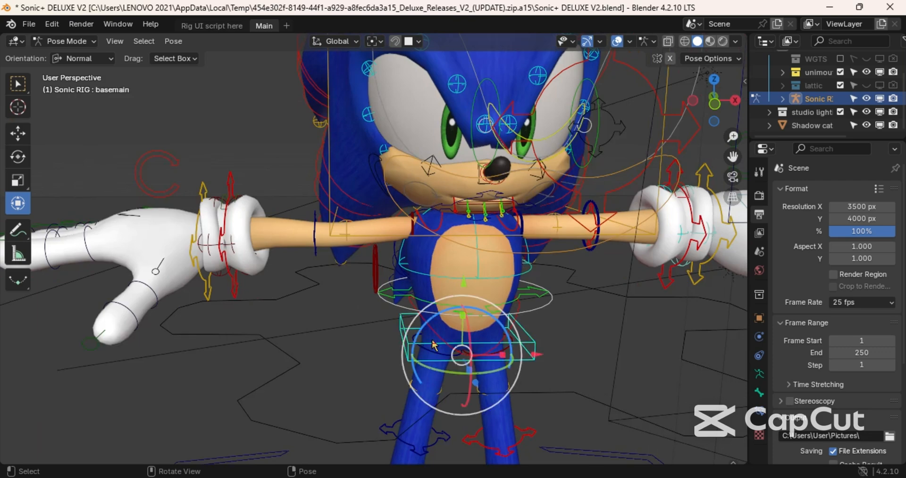
{"action": "key", "text": "g"}
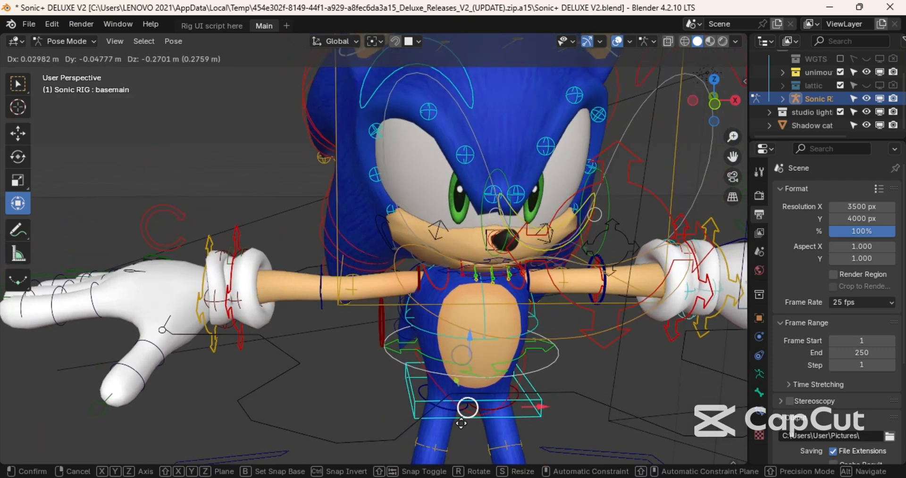
{"action": "left_click", "coordinate": [465, 355]}
{"action": "scroll", "coordinate": [465, 355], "scroll_direction": "down", "scroll_amount": 5}
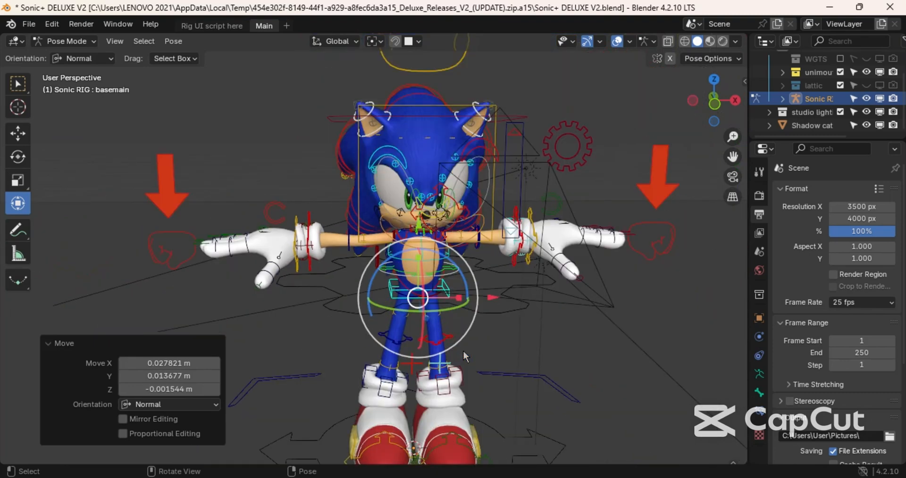
{"action": "key", "text": "g"}
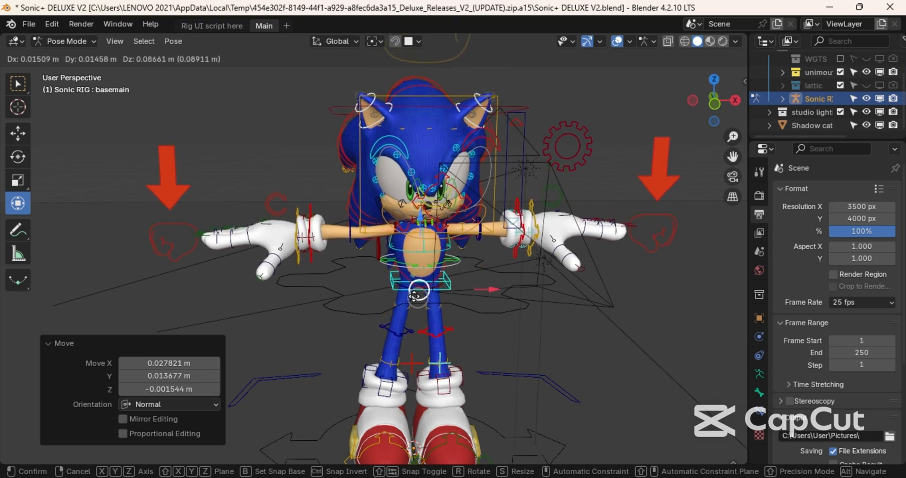
{"action": "left_click", "coordinate": [416, 295]}
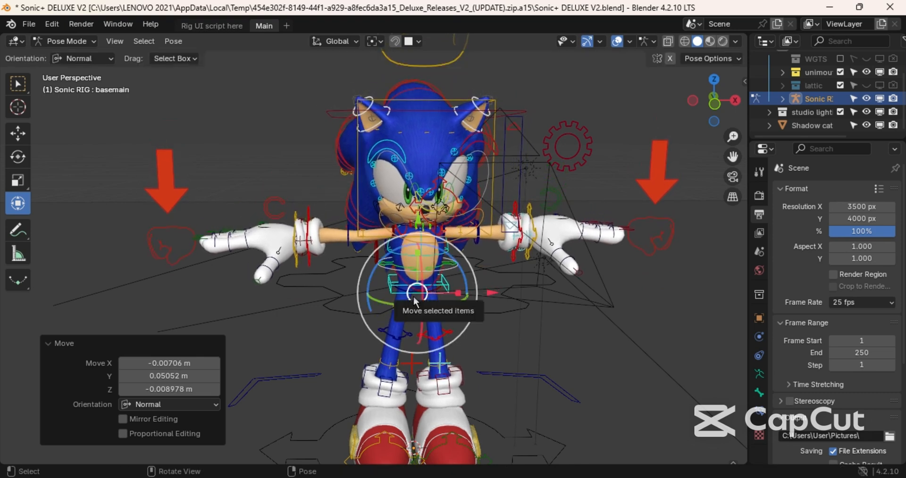
- Lower Sonic's belly control about 0.06 m and raise it back about 0.04 m
{"action": "left_click", "coordinate": [400, 273]}
{"action": "key", "text": "g"}
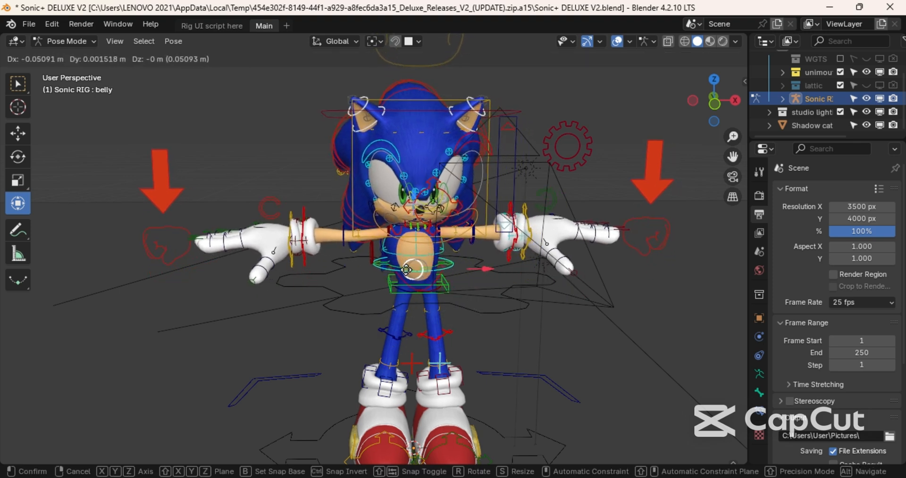
{"action": "left_click", "coordinate": [412, 279]}
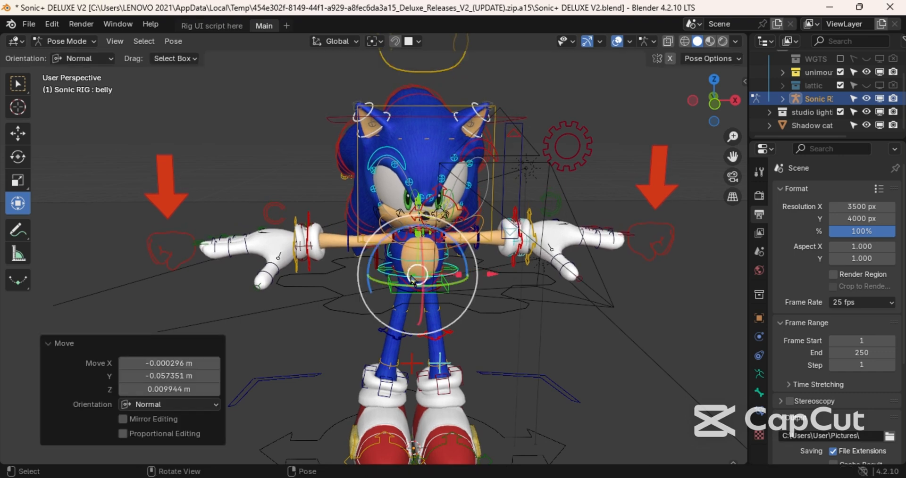
{"action": "key", "text": "g"}
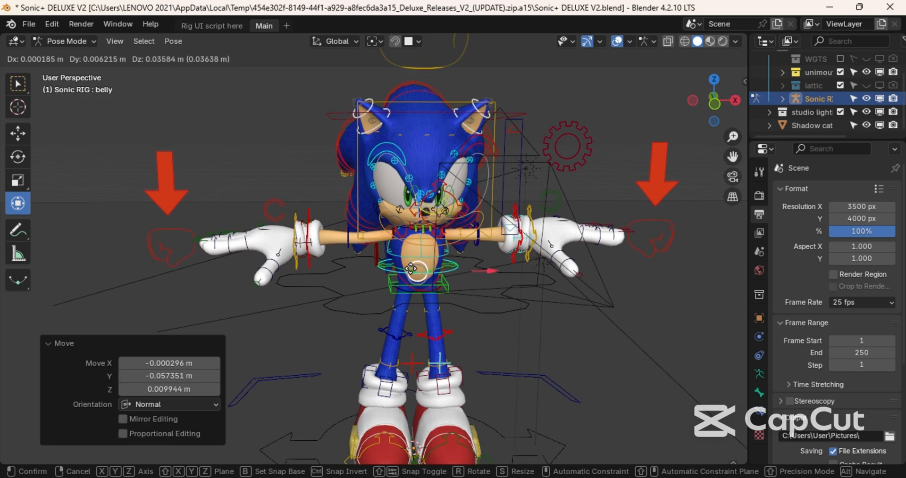
{"action": "left_click", "coordinate": [411, 269]}
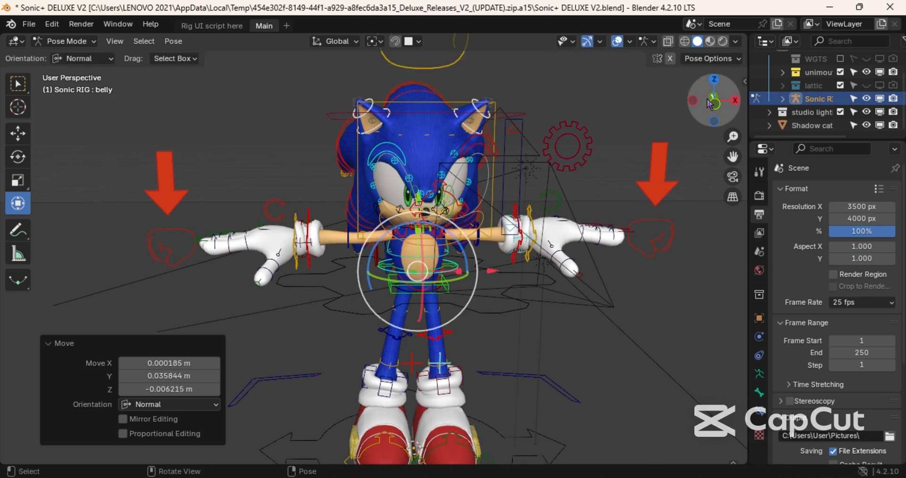
- Shift the inner red quill-ends control behind Sonic's head by about 0.02 m
{"action": "left_click_drag", "start_coordinate": [707, 100], "coordinate": [624, 133]}
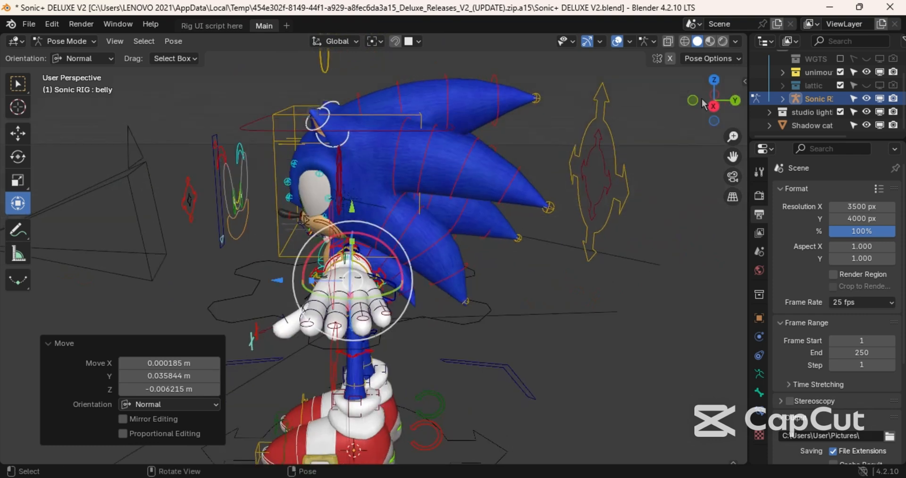
{"action": "left_click", "coordinate": [590, 144]}
{"action": "key", "text": "g"}
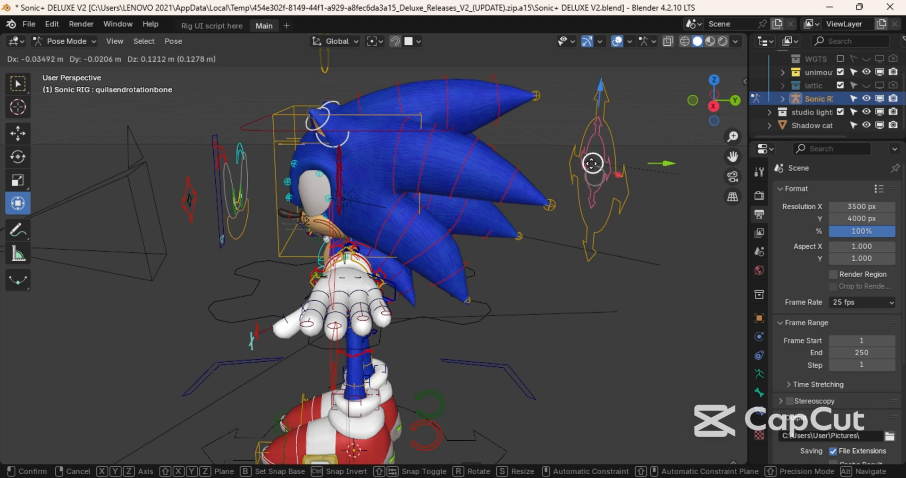
{"action": "left_click", "coordinate": [593, 174]}
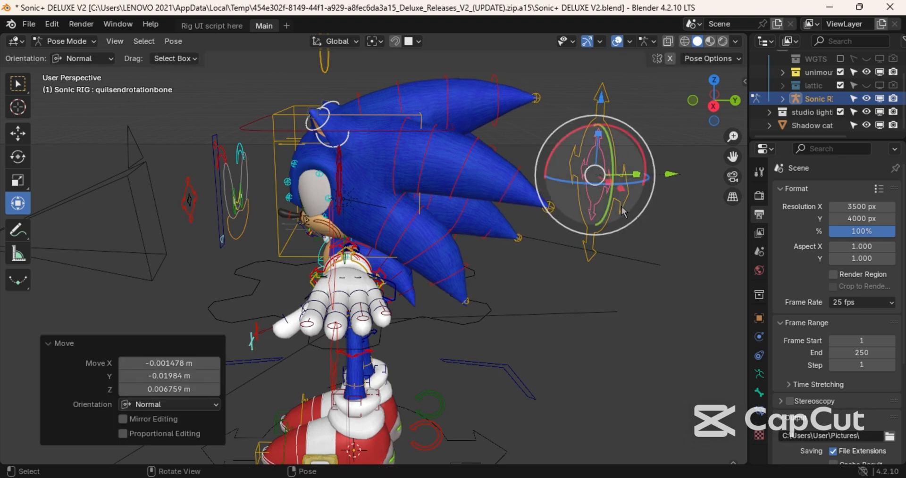
- Raise the outer yellow quill rotation control about 0.62 m and shift it about 0.18 m sideways to swing the quills upward
{"action": "left_click", "coordinate": [622, 210]}
{"action": "key", "text": "g"}
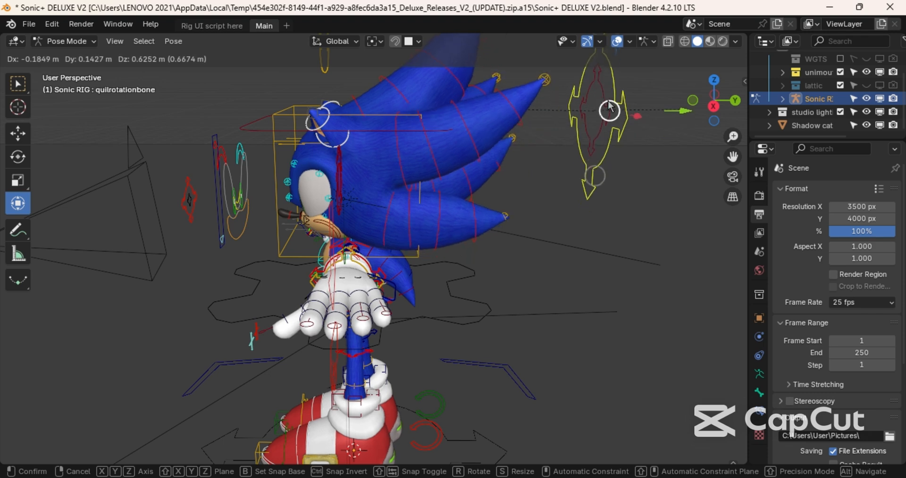
{"action": "left_click", "coordinate": [609, 108]}
{"action": "left_click_drag", "start_coordinate": [717, 106], "coordinate": [682, 108]}
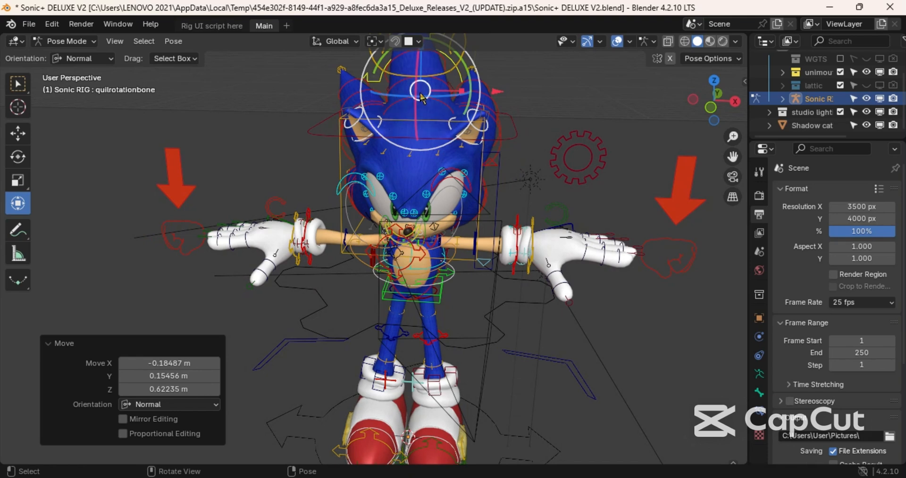
{"action": "left_click_drag", "start_coordinate": [421, 97], "coordinate": [438, 95]}
{"action": "scroll", "coordinate": [439, 99], "scroll_direction": "down", "scroll_amount": 4}
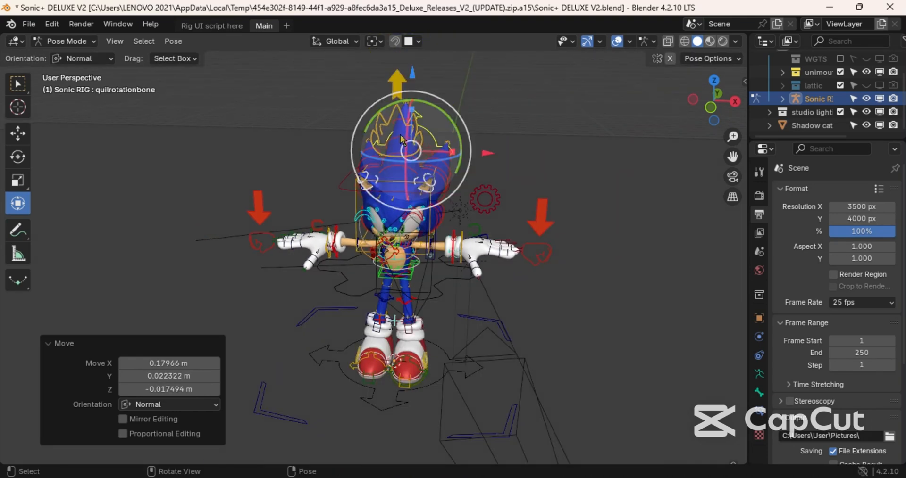
- Lower the quill rotation control about 0.7 m to drop the quills, and move the flame control above the head down about 0.3 m
{"action": "left_click_drag", "start_coordinate": [702, 97], "coordinate": [470, 92]}
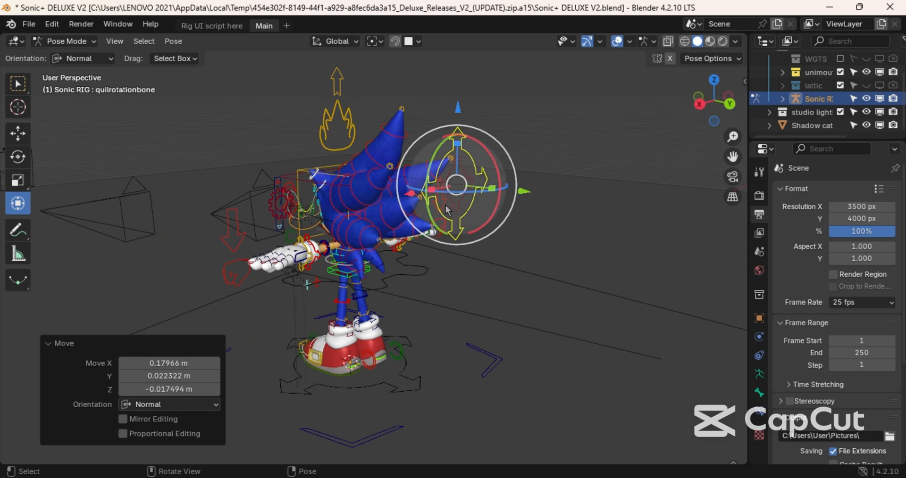
{"action": "key", "text": "g"}
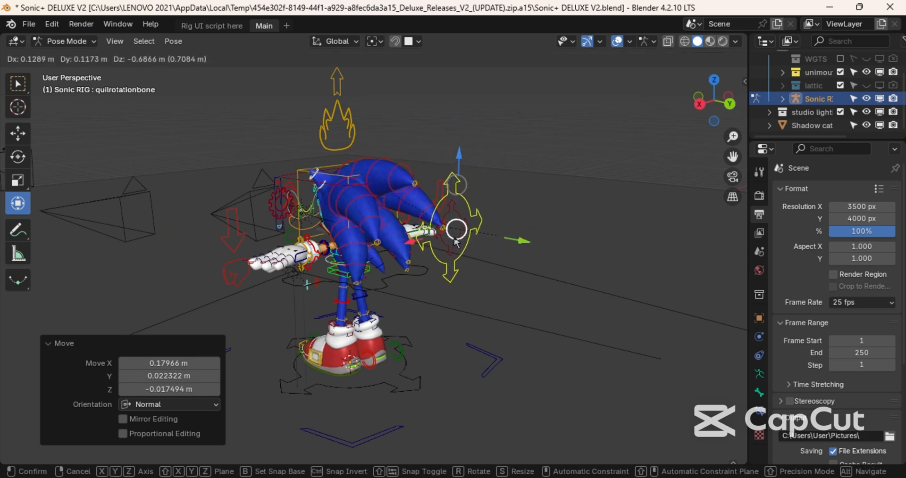
{"action": "left_click", "coordinate": [453, 231]}
{"action": "left_click", "coordinate": [335, 116]}
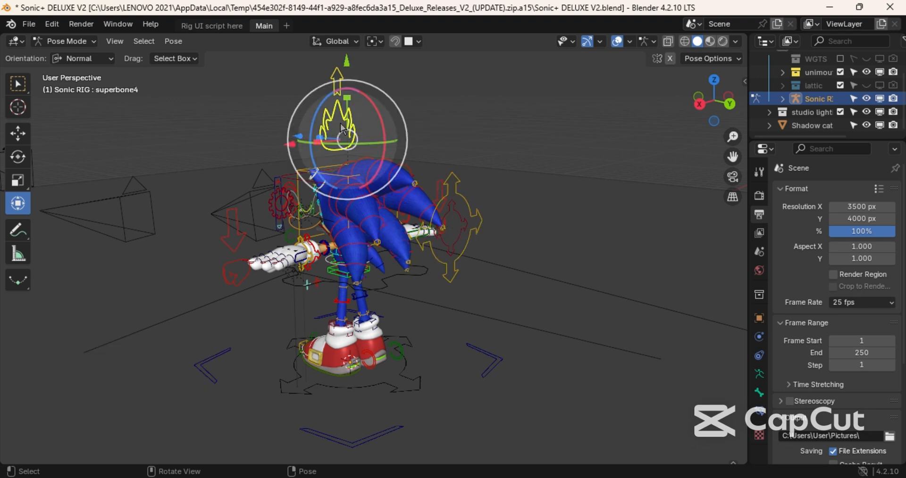
{"action": "mouse_move", "coordinate": [344, 131]}
{"action": "left_mouse_down"}
{"action": "mouse_move", "coordinate": [348, 71]}
{"action": "mouse_move", "coordinate": [345, 132]}
{"action": "left_mouse_up"}
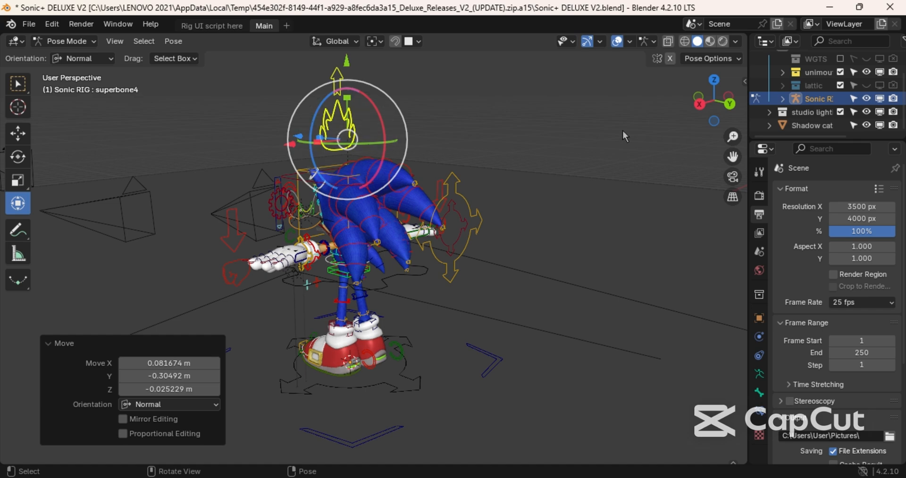
- Examine the rig from the front and side and close up around the torso and arm, collapsing the Move settings
{"action": "mouse_move", "coordinate": [702, 113]}
{"action": "left_mouse_down"}
{"action": "mouse_move", "coordinate": [668, 115]}
{"action": "mouse_move", "coordinate": [708, 109]}
{"action": "left_mouse_up"}
{"action": "scroll", "coordinate": [708, 109], "scroll_direction": "up", "scroll_amount": 5}
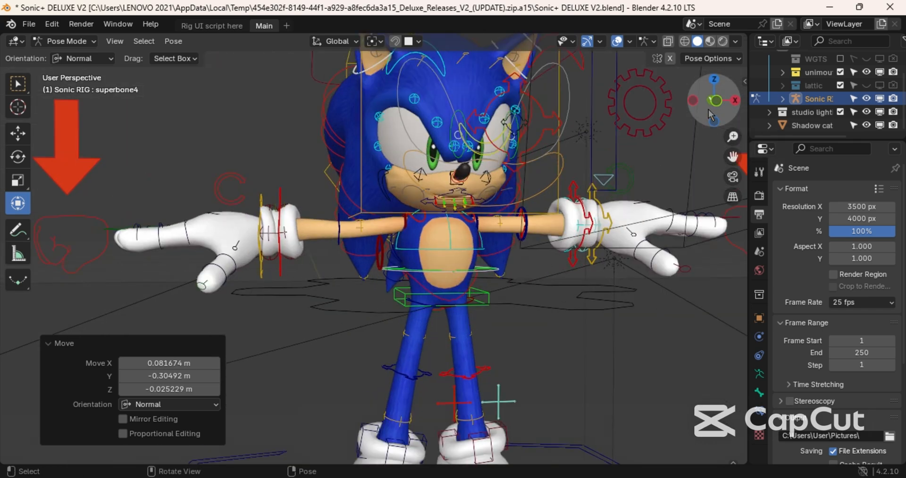
{"action": "scroll", "coordinate": [709, 109], "scroll_direction": "up", "scroll_amount": 7}
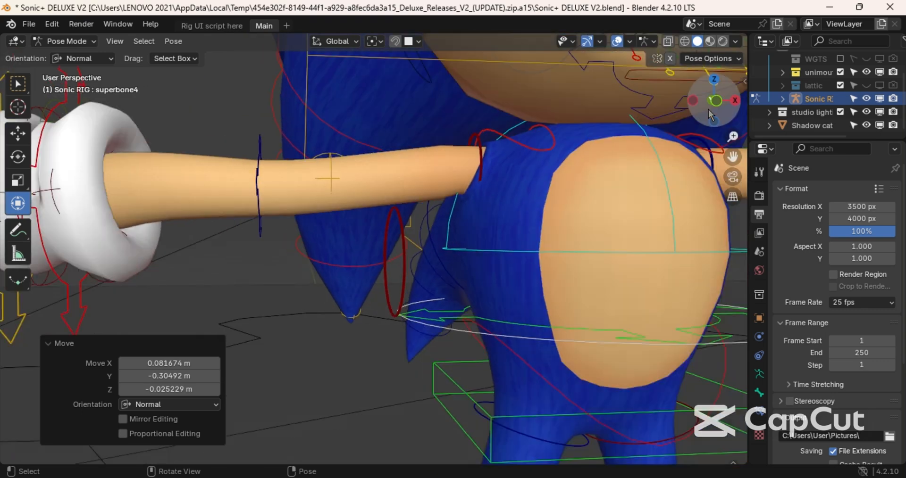
{"action": "scroll", "coordinate": [709, 110], "scroll_direction": "down", "scroll_amount": 8}
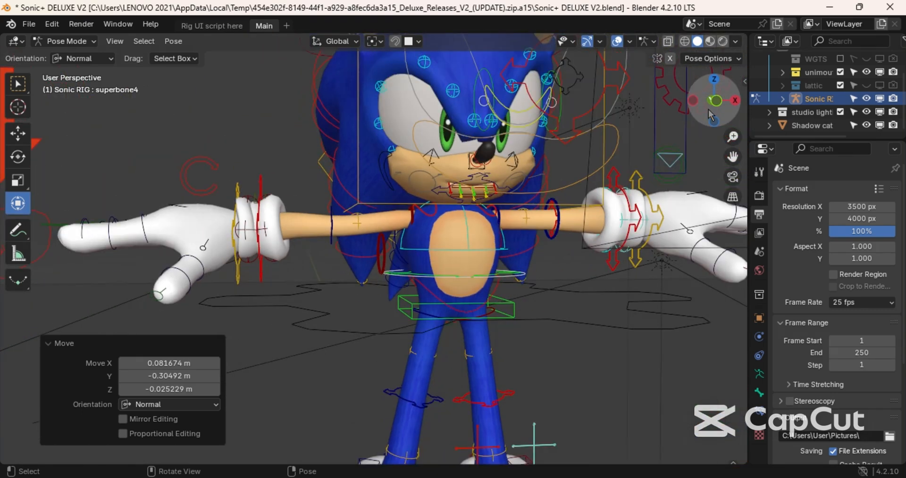
{"action": "scroll", "coordinate": [708, 109], "scroll_direction": "down", "scroll_amount": 2}
{"action": "mouse_move", "coordinate": [709, 110]}
{"action": "left_mouse_down"}
{"action": "mouse_move", "coordinate": [585, 109]}
{"action": "mouse_move", "coordinate": [709, 109]}
{"action": "mouse_move", "coordinate": [700, 111]}
{"action": "left_mouse_up"}
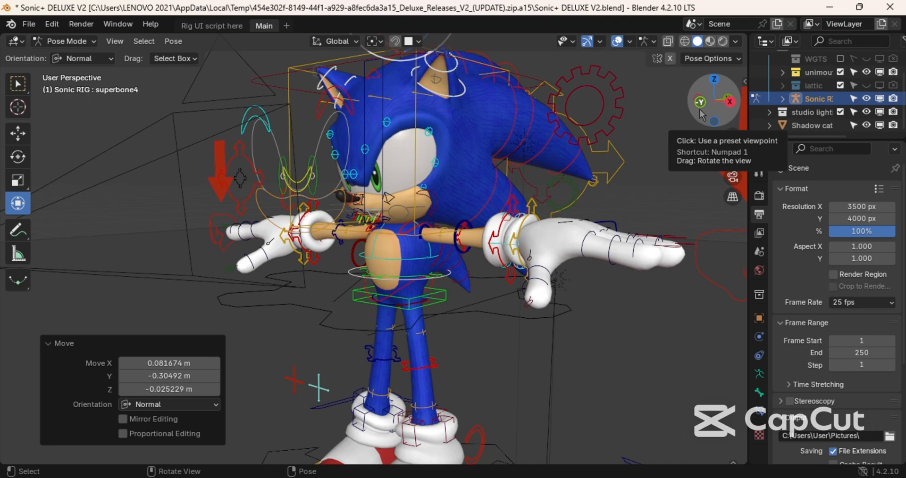
{"action": "mouse_move", "coordinate": [700, 113]}
{"action": "left_mouse_down"}
{"action": "mouse_move", "coordinate": [554, 136]}
{"action": "mouse_move", "coordinate": [443, 113]}
{"action": "mouse_move", "coordinate": [696, 114]}
{"action": "left_mouse_up"}
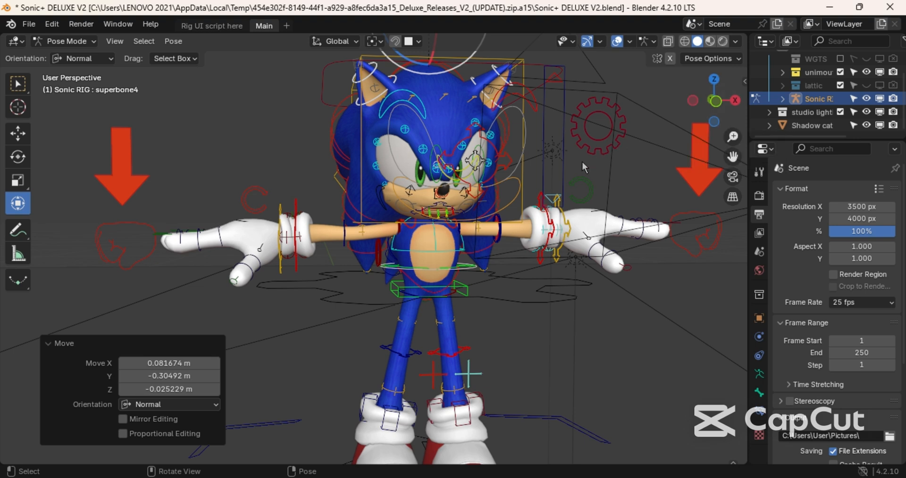
{"action": "left_click", "coordinate": [53, 345]}
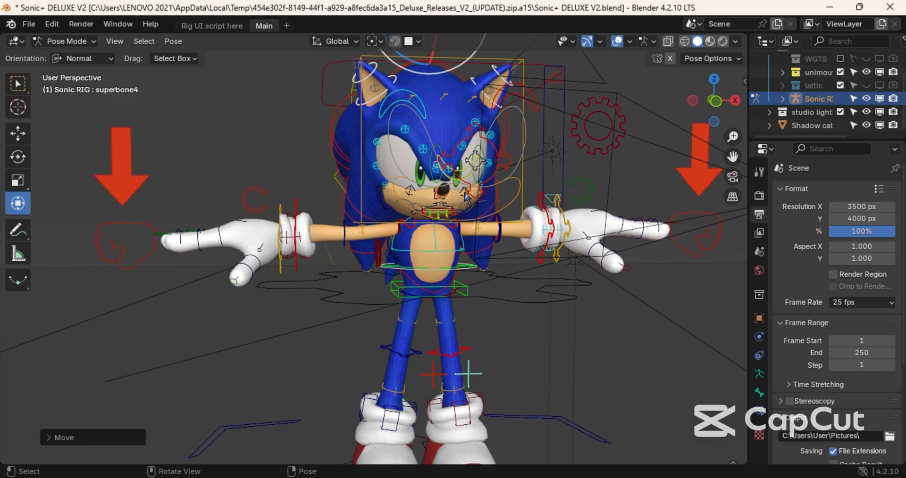
{"action": "left_click_drag", "start_coordinate": [698, 106], "coordinate": [632, 97]}
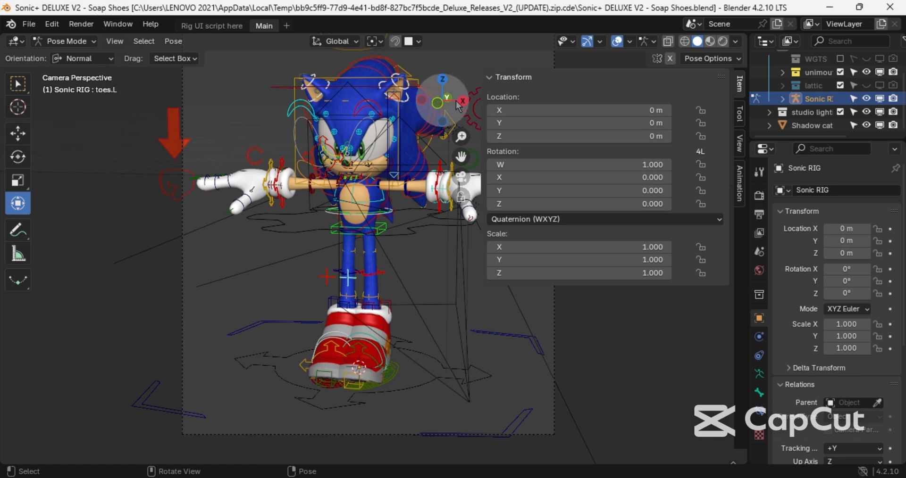
- View the Soap Shoes rig from the front, collapse the bone's Transform properties and shrink the sidebar to free the viewport
{"action": "mouse_move", "coordinate": [440, 101]}
{"action": "left_mouse_down"}
{"action": "mouse_move", "coordinate": [500, 101]}
{"action": "mouse_move", "coordinate": [448, 100]}
{"action": "left_mouse_up"}
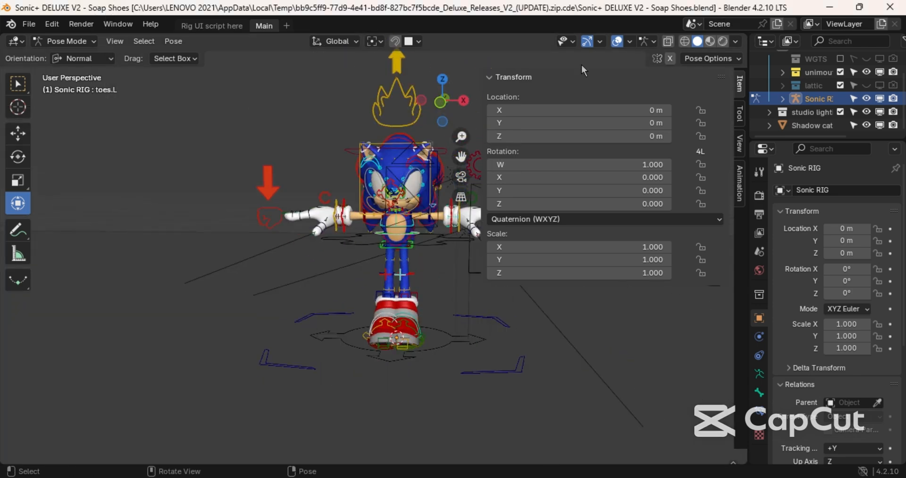
{"action": "left_click", "coordinate": [488, 76]}
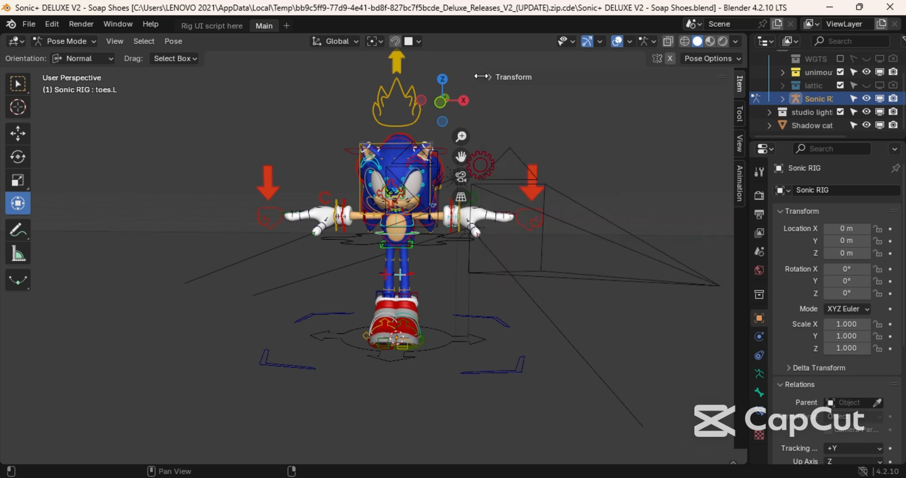
{"action": "left_click_drag", "start_coordinate": [485, 75], "coordinate": [703, 118]}
- Examine the Soap Shoes rig's face, gloves and torso controls close up and from slightly different front angles
{"action": "scroll", "coordinate": [703, 118], "scroll_direction": "up", "scroll_amount": 4}
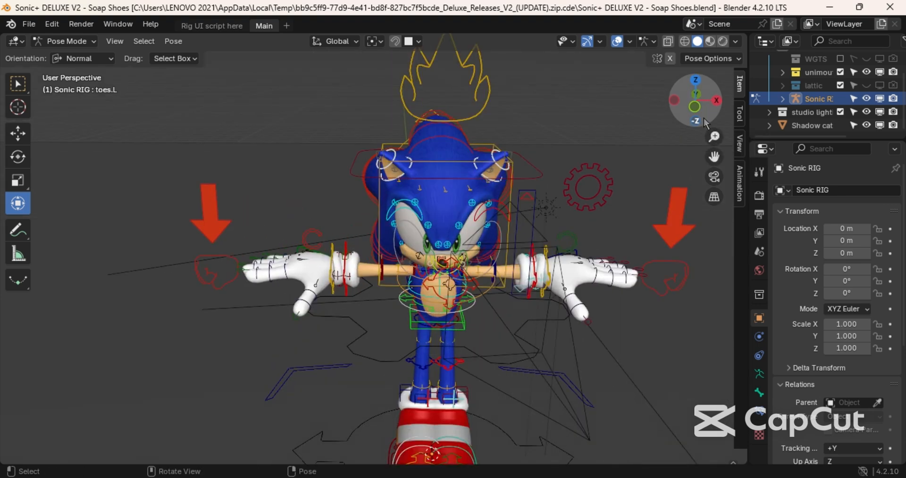
{"action": "scroll", "coordinate": [703, 118], "scroll_direction": "up", "scroll_amount": 5}
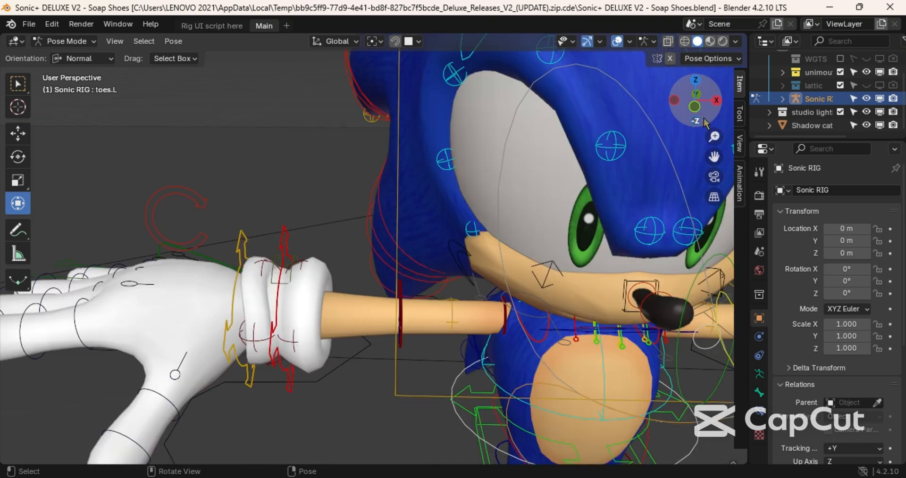
{"action": "scroll", "coordinate": [704, 118], "scroll_direction": "up", "scroll_amount": 3}
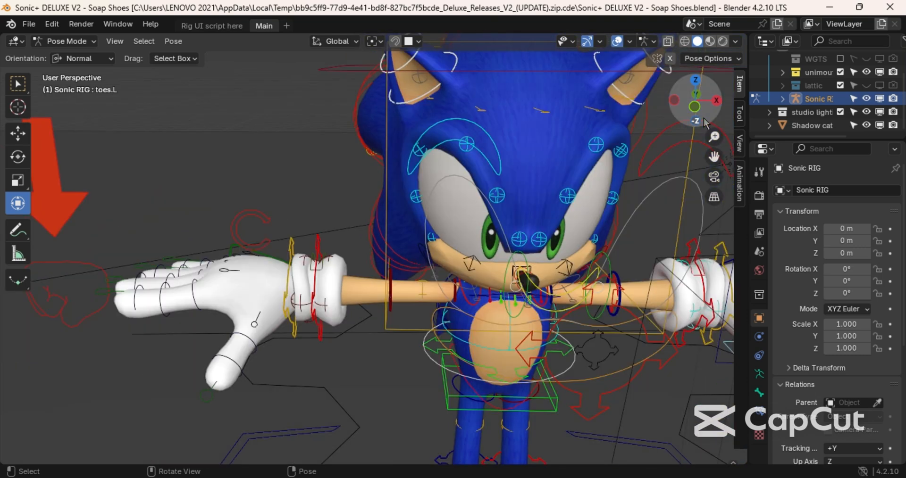
{"action": "scroll", "coordinate": [704, 118], "scroll_direction": "down", "scroll_amount": 4}
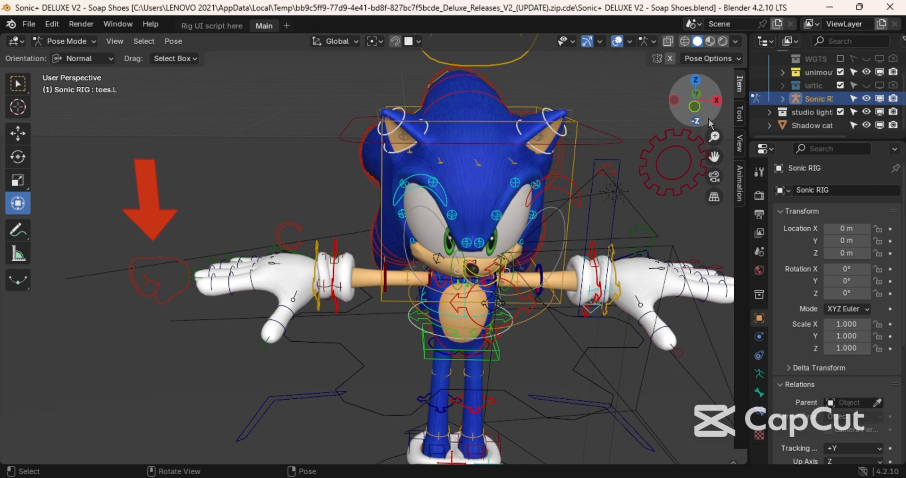
{"action": "left_click_drag", "start_coordinate": [709, 118], "coordinate": [709, 91]}
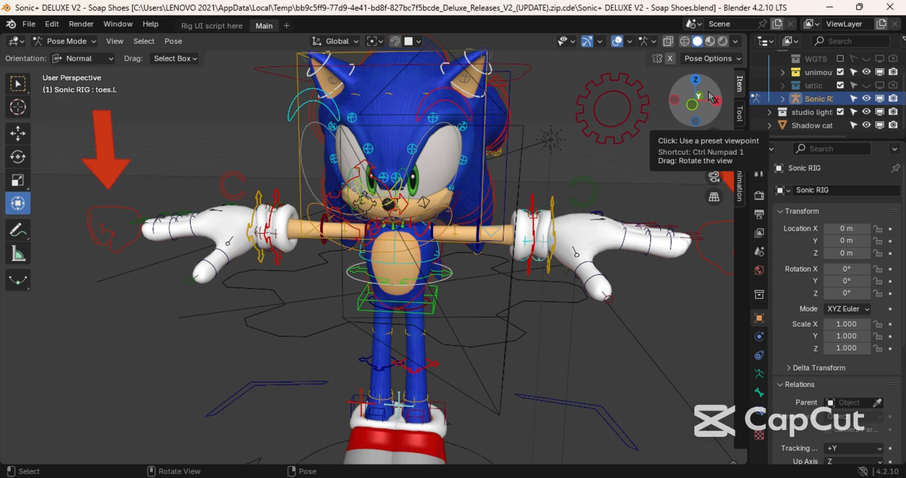
{"action": "mouse_move", "coordinate": [709, 92]}
{"action": "left_mouse_down"}
{"action": "mouse_move", "coordinate": [632, 94]}
{"action": "mouse_move", "coordinate": [706, 95]}
{"action": "left_mouse_up"}
- Inspect the Soap Shoes rig's quill tip, wrist cuff and arm up close, and view the full figure down to the shoes
{"action": "scroll", "coordinate": [707, 94], "scroll_direction": "up", "scroll_amount": 10}
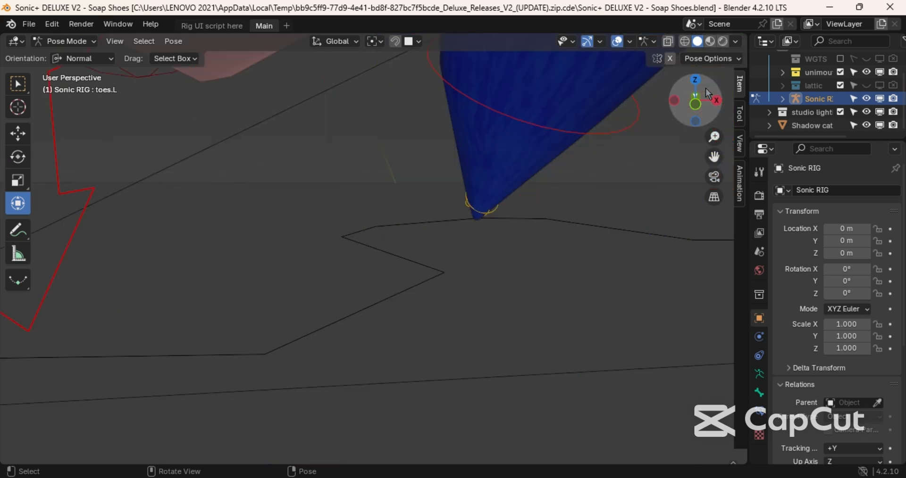
{"action": "scroll", "coordinate": [708, 94], "scroll_direction": "down", "scroll_amount": 8}
{"action": "scroll", "coordinate": [707, 94], "scroll_direction": "down", "scroll_amount": 2}
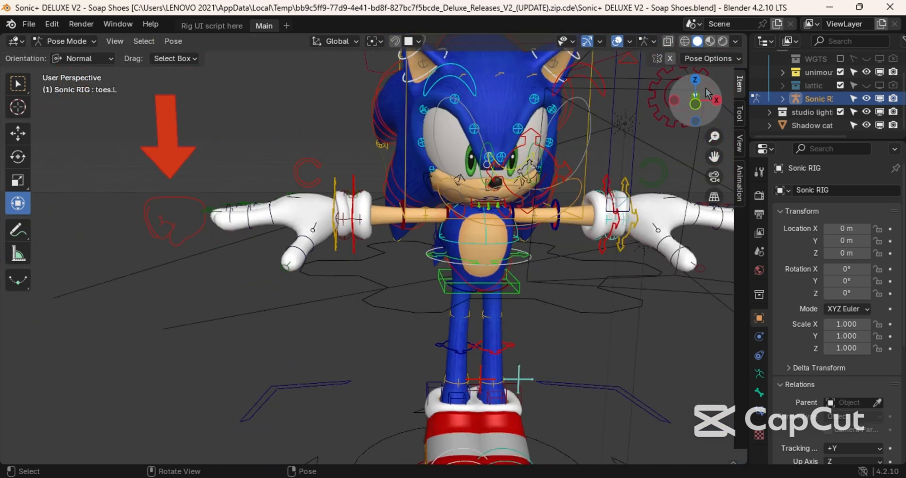
{"action": "scroll", "coordinate": [706, 93], "scroll_direction": "up", "scroll_amount": 3}
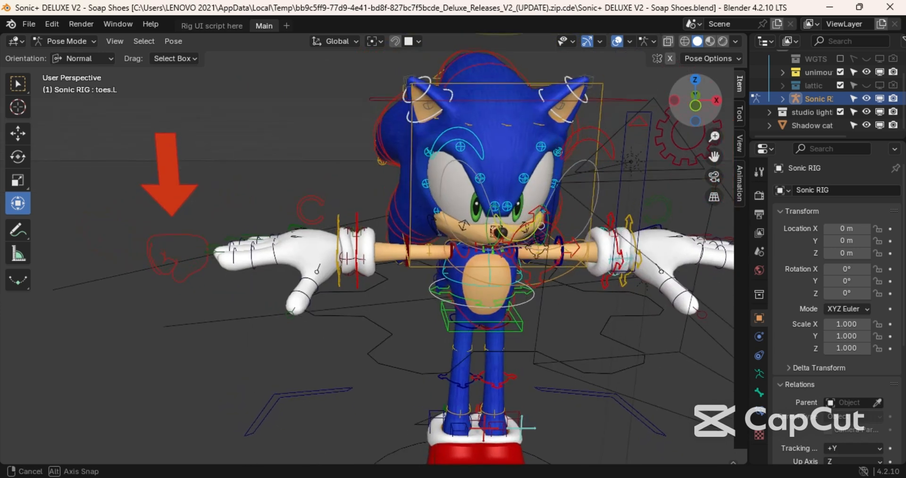
{"action": "scroll", "coordinate": [703, 88], "scroll_direction": "up", "scroll_amount": 12}
{"action": "scroll", "coordinate": [703, 88], "scroll_direction": "down", "scroll_amount": 5}
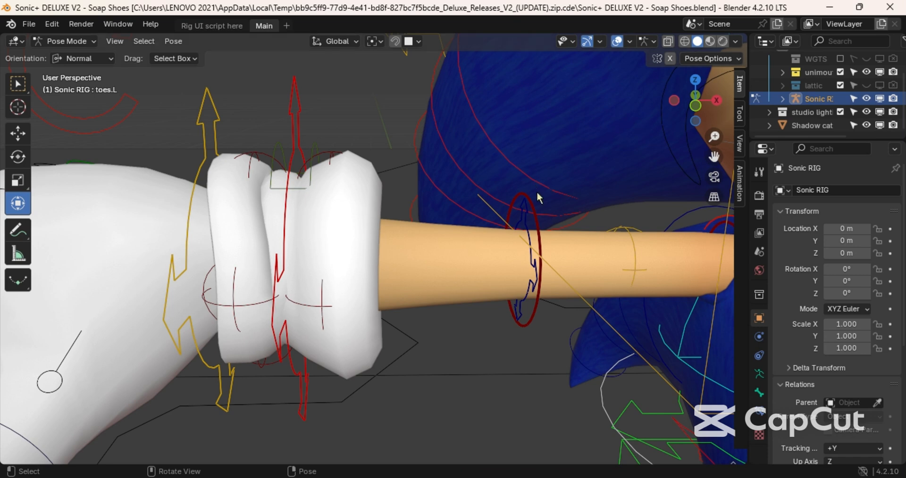
{"action": "scroll", "coordinate": [538, 194], "scroll_direction": "up", "scroll_amount": 5}
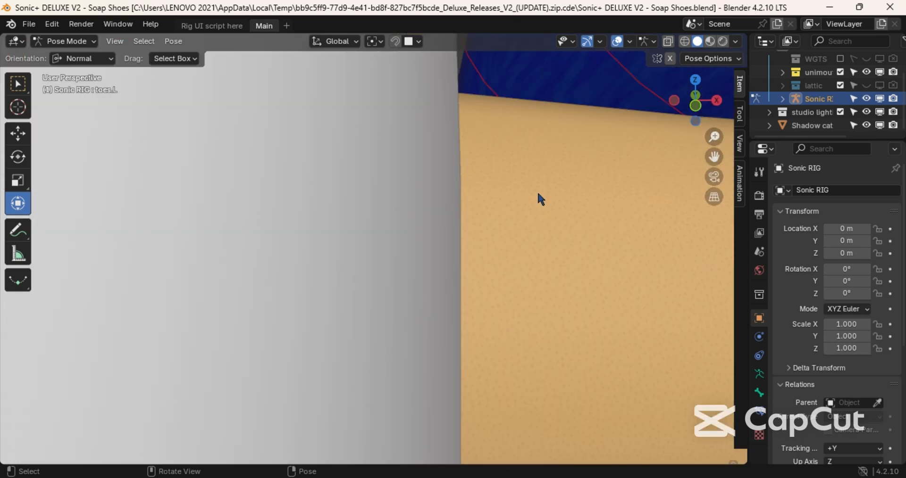
{"action": "scroll", "coordinate": [536, 191], "scroll_direction": "down", "scroll_amount": 10}
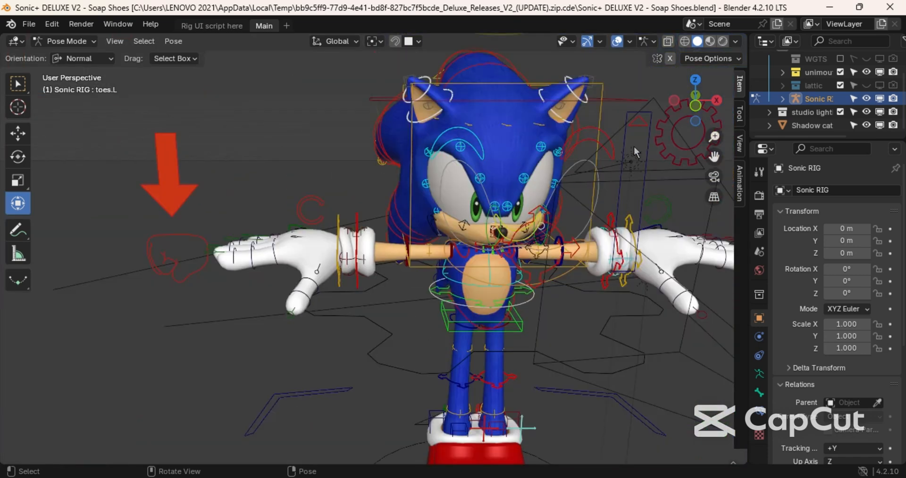
{"action": "left_click_drag", "start_coordinate": [684, 107], "coordinate": [637, 61]}
{"action": "scroll", "coordinate": [680, 115], "scroll_direction": "down", "scroll_amount": 4}
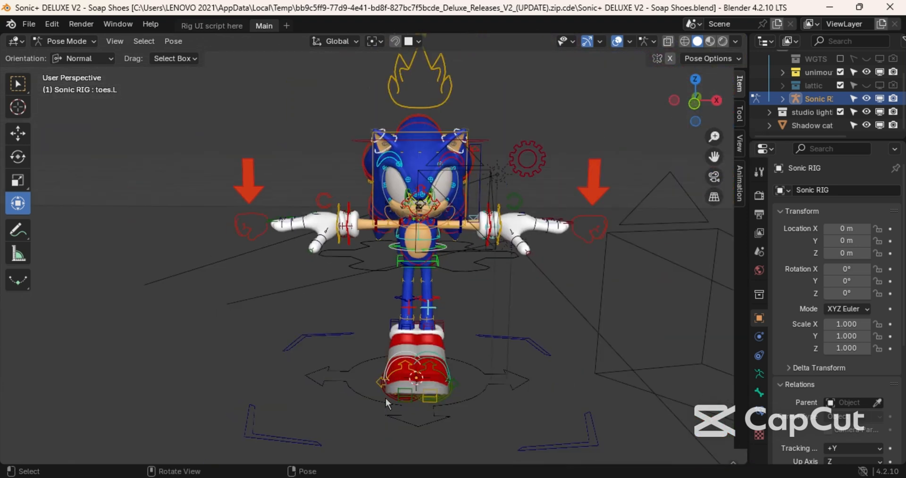
- Spread the shoes apart by moving the right and left foot IK controls outward and slightly readjusting the right foot
{"action": "left_click", "coordinate": [386, 396]}
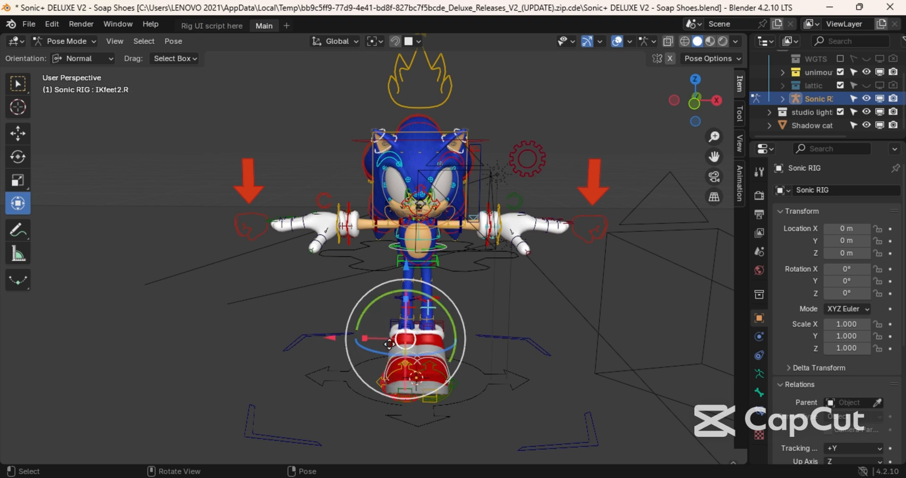
{"action": "left_click_drag", "start_coordinate": [396, 345], "coordinate": [401, 363]}
{"action": "left_click", "coordinate": [453, 386]}
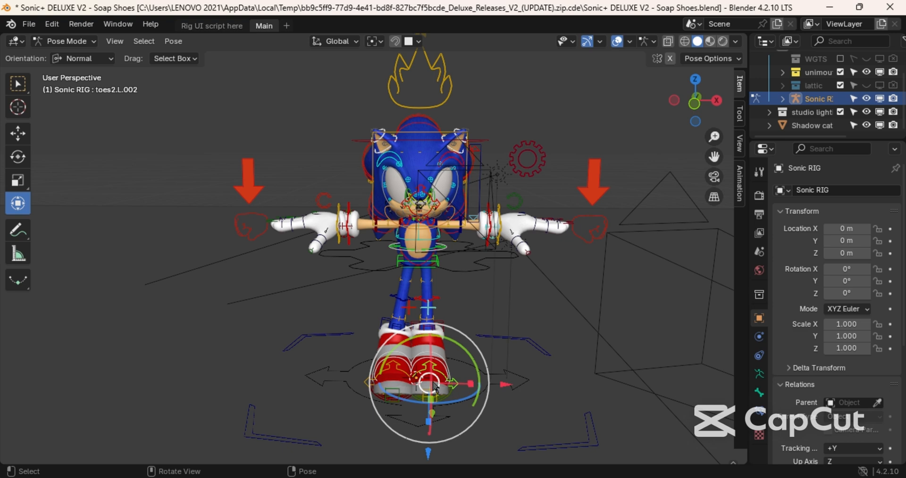
{"action": "left_click", "coordinate": [432, 381]}
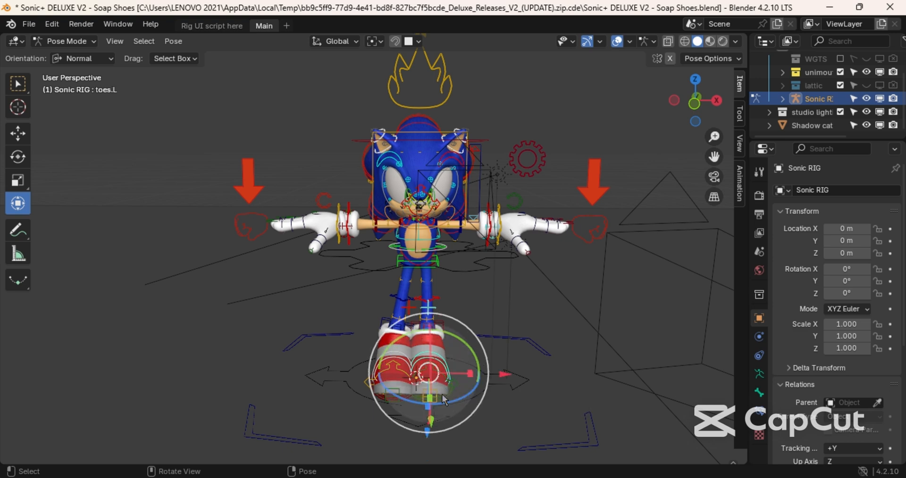
{"action": "left_click", "coordinate": [444, 397]}
{"action": "left_click_drag", "start_coordinate": [428, 355], "coordinate": [434, 344]}
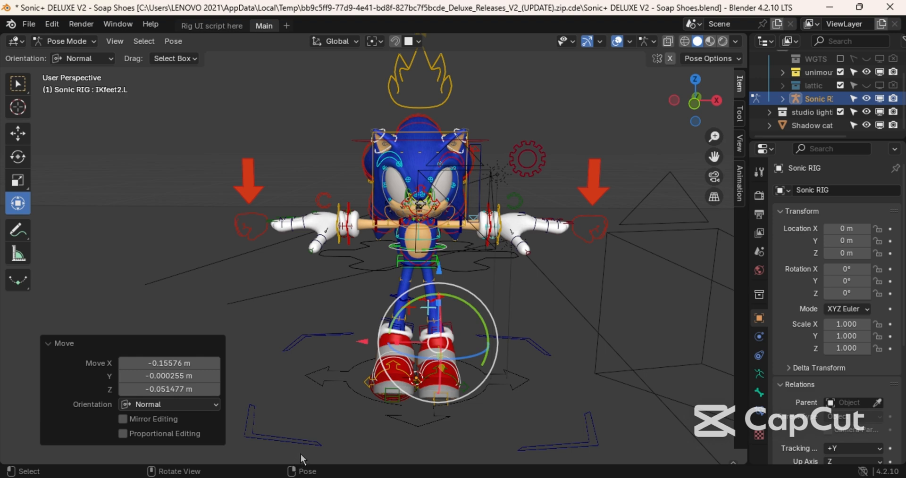
{"action": "left_click", "coordinate": [381, 393]}
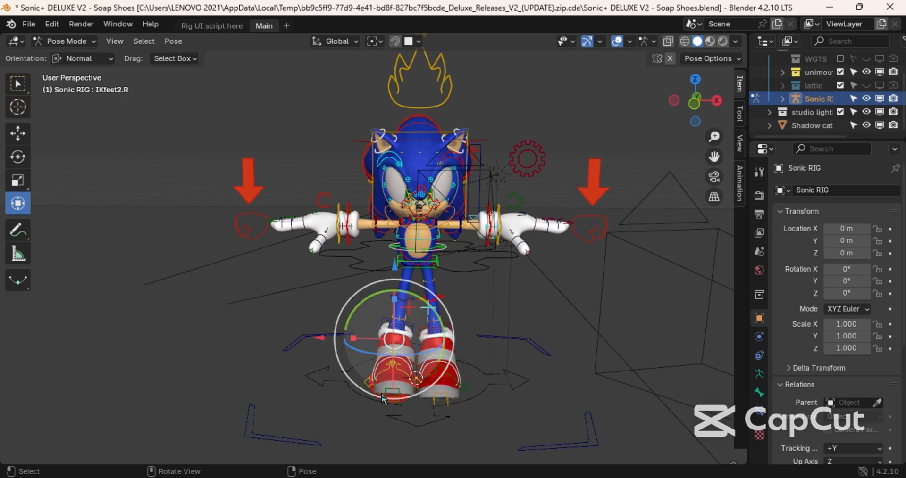
{"action": "left_click_drag", "start_coordinate": [395, 342], "coordinate": [393, 343]}
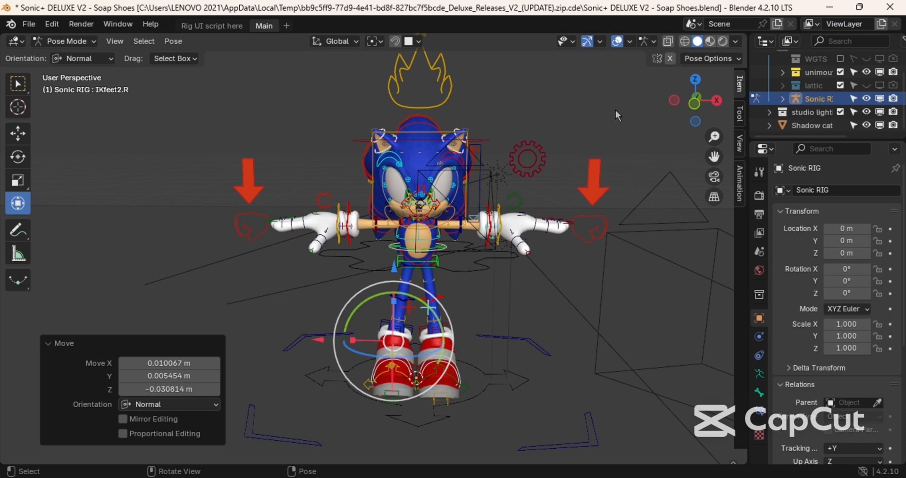
- Try to move the flame-shaped control above the head
{"action": "left_click_drag", "start_coordinate": [692, 104], "coordinate": [717, 107]}
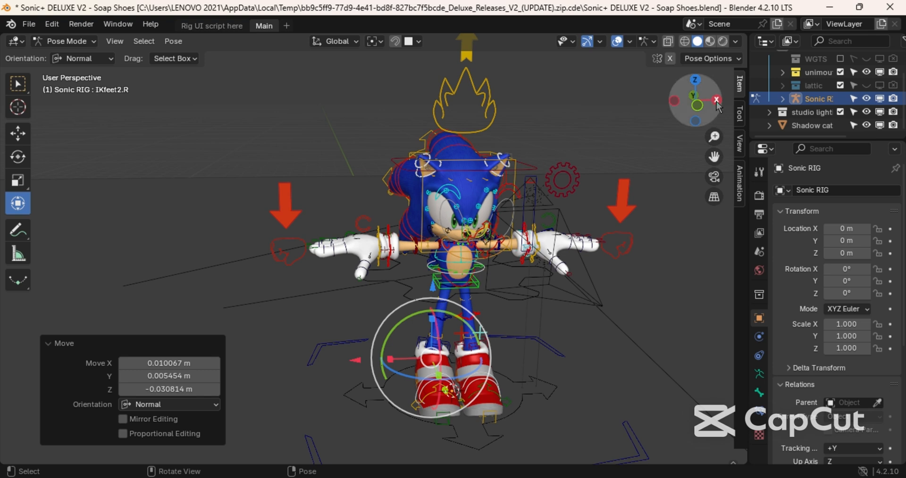
{"action": "left_click_drag", "start_coordinate": [718, 106], "coordinate": [646, 127]}
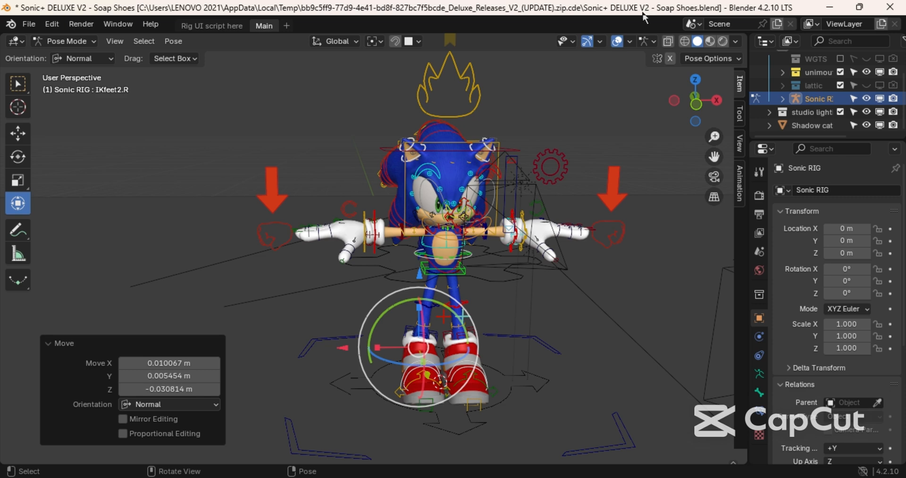
{"action": "mouse_move", "coordinate": [695, 101]}
{"action": "left_mouse_down"}
{"action": "mouse_move", "coordinate": [721, 97]}
{"action": "mouse_move", "coordinate": [684, 97]}
{"action": "mouse_move", "coordinate": [695, 112]}
{"action": "left_mouse_up"}
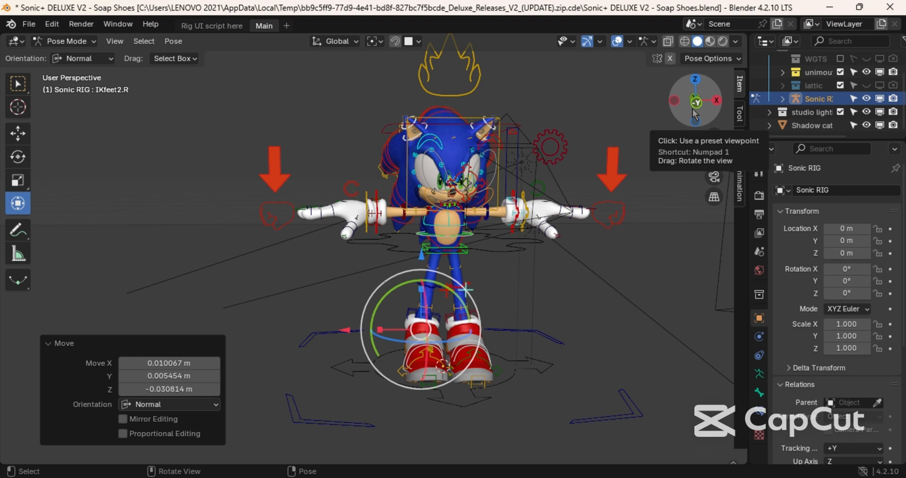
{"action": "left_click_drag", "start_coordinate": [695, 113], "coordinate": [692, 152]}
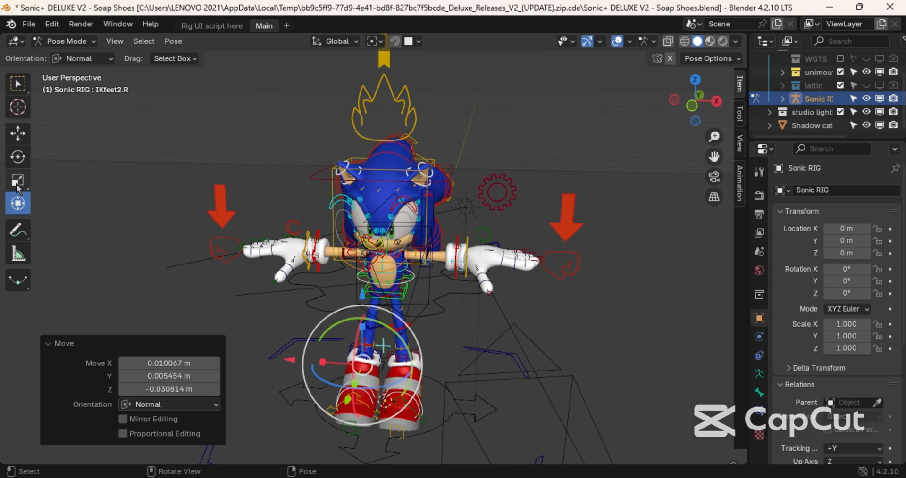
{"action": "left_click", "coordinate": [395, 89]}
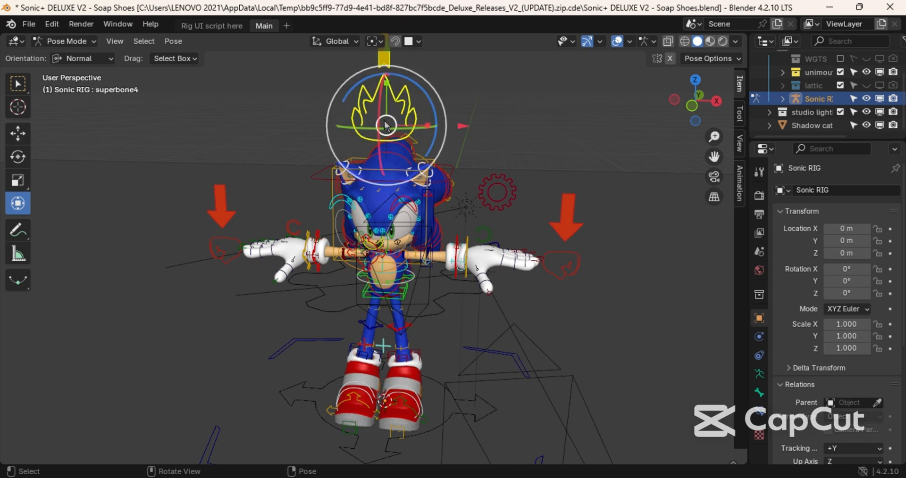
{"action": "mouse_move", "coordinate": [386, 126]}
{"action": "left_mouse_down"}
{"action": "mouse_move", "coordinate": [390, 71]}
{"action": "mouse_move", "coordinate": [391, 137]}
{"action": "mouse_move", "coordinate": [387, 125]}
{"action": "left_mouse_up"}
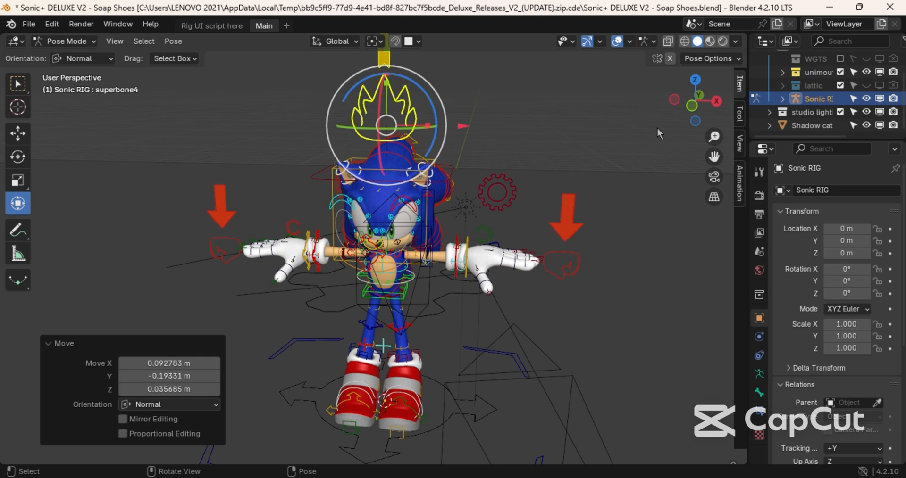
{"action": "left_click_drag", "start_coordinate": [657, 127], "coordinate": [659, 171]}
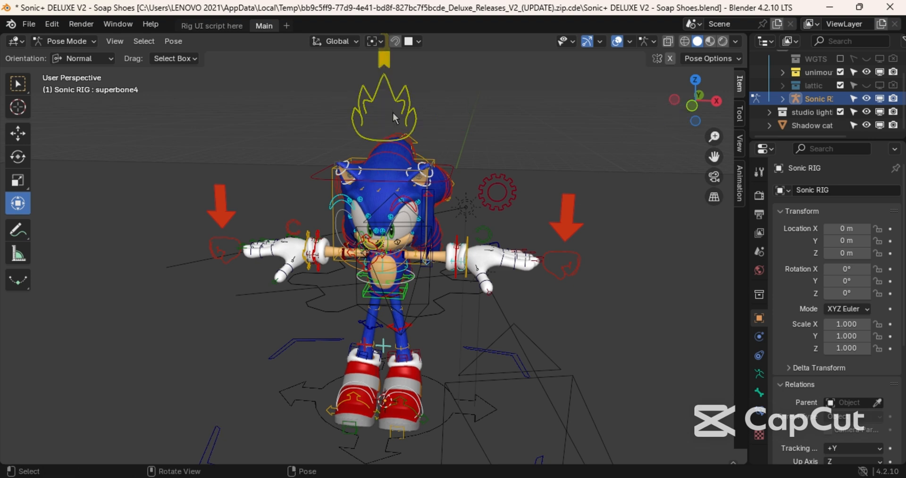
- Rotate the Head control freely in several small turns, ending with trackball angles of 0.573° and 4.01°
{"action": "left_click", "coordinate": [24, 130]}
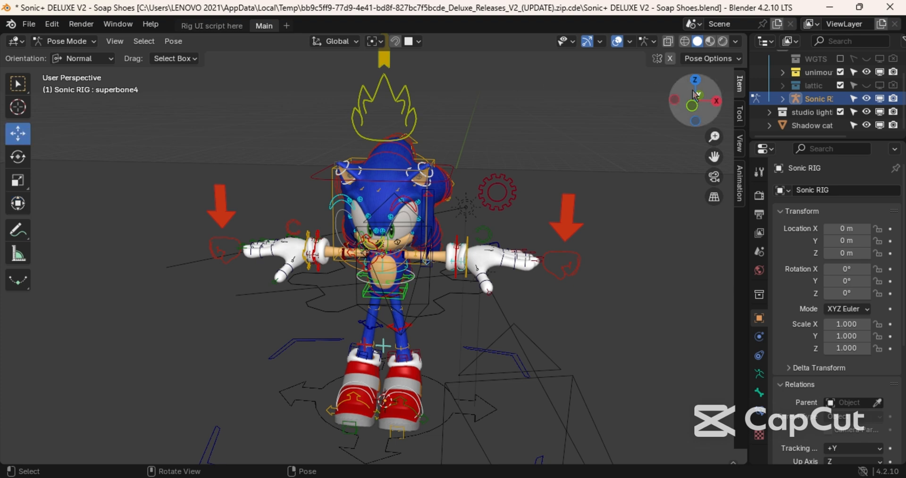
{"action": "mouse_move", "coordinate": [692, 90]}
{"action": "left_mouse_down"}
{"action": "mouse_move", "coordinate": [675, 92]}
{"action": "mouse_move", "coordinate": [695, 104]}
{"action": "mouse_move", "coordinate": [599, 106]}
{"action": "mouse_move", "coordinate": [692, 92]}
{"action": "left_mouse_up"}
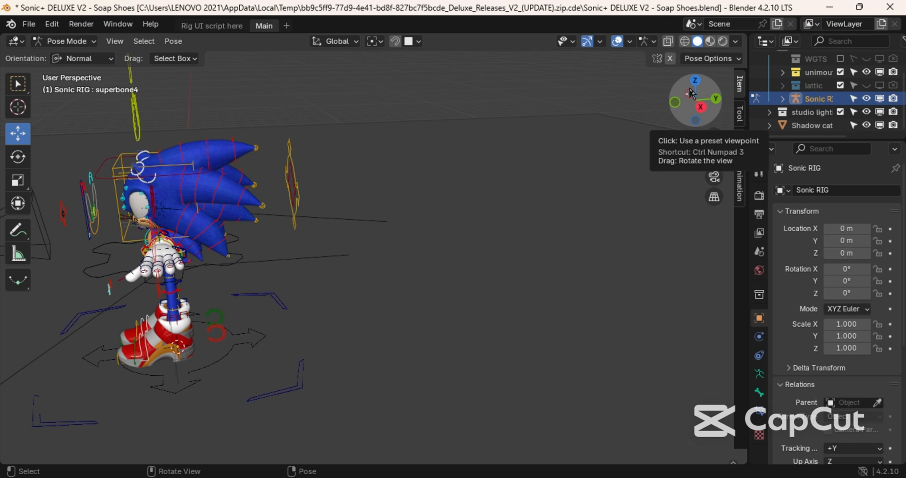
{"action": "left_click_drag", "start_coordinate": [690, 89], "coordinate": [754, 89]}
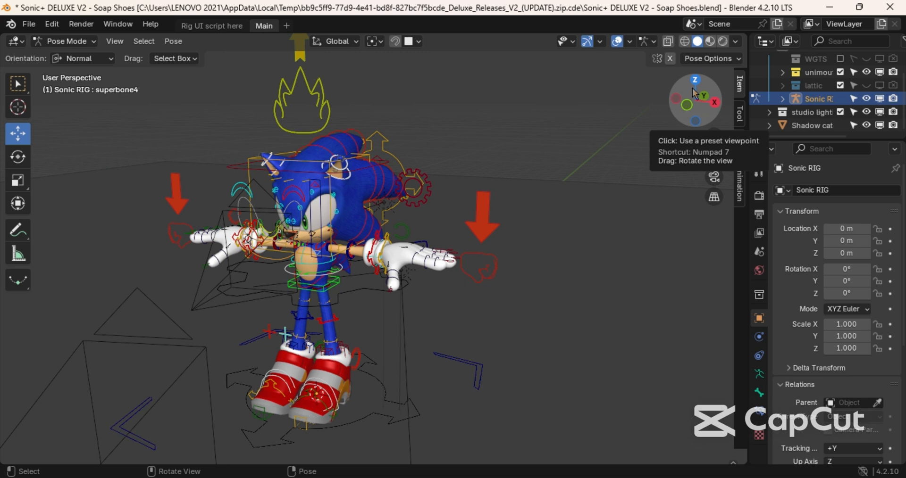
{"action": "left_click_drag", "start_coordinate": [693, 92], "coordinate": [722, 93]}
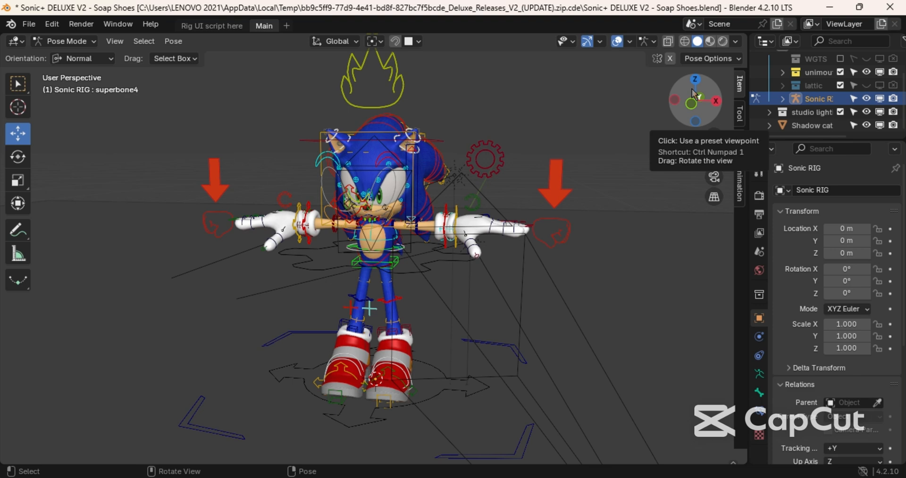
{"action": "left_click_drag", "start_coordinate": [692, 88], "coordinate": [693, 101]}
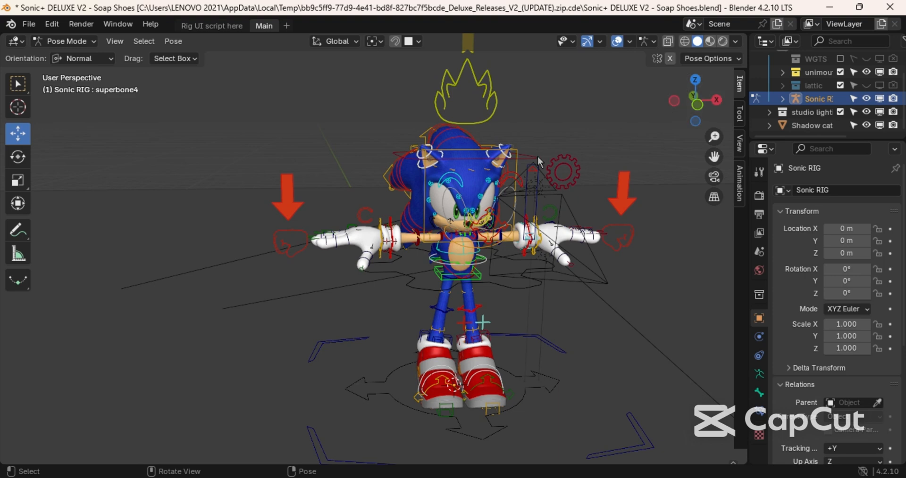
{"action": "left_click", "coordinate": [17, 156]}
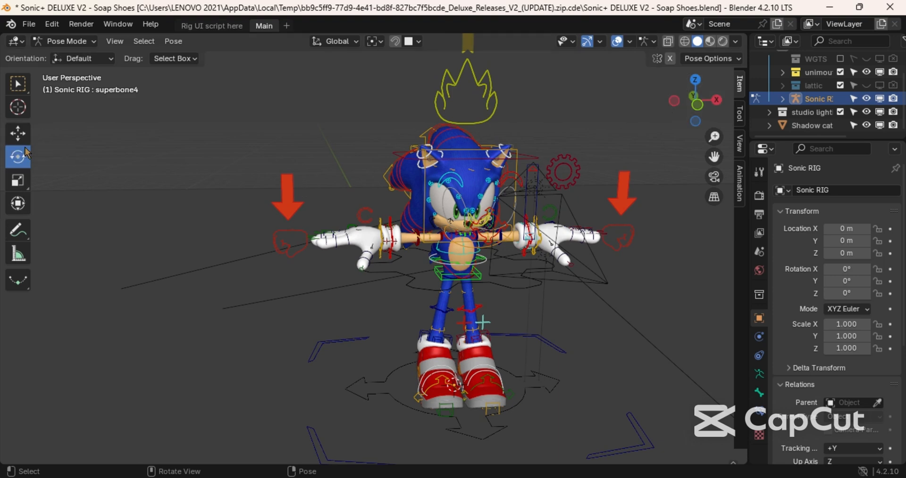
{"action": "left_click", "coordinate": [423, 220]}
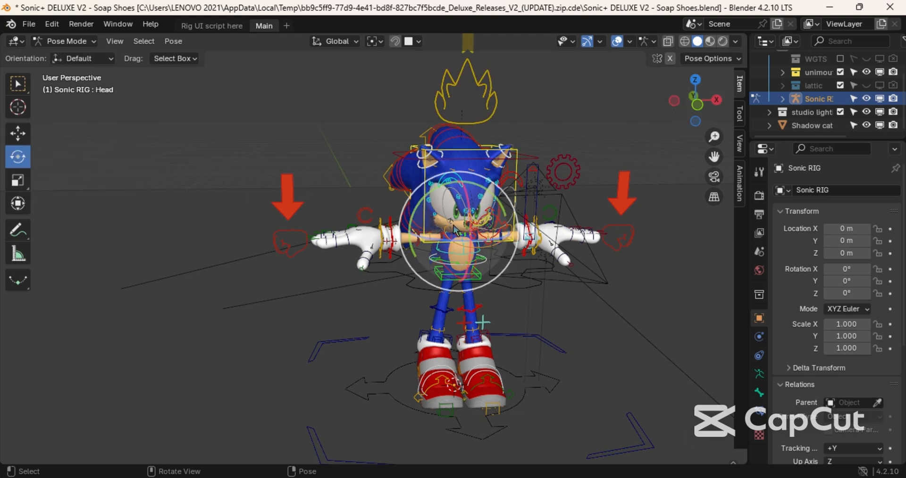
{"action": "left_click_drag", "start_coordinate": [423, 219], "coordinate": [436, 211]}
{"action": "left_click_drag", "start_coordinate": [473, 248], "coordinate": [435, 221]}
{"action": "left_click_drag", "start_coordinate": [447, 180], "coordinate": [453, 234]}
{"action": "mouse_move", "coordinate": [477, 241]}
{"action": "left_mouse_down"}
{"action": "mouse_move", "coordinate": [454, 225]}
{"action": "mouse_move", "coordinate": [473, 234]}
{"action": "left_mouse_up"}
- Move the right eye control outward and up so the right pupil shifts toward the side of the face
{"action": "scroll", "coordinate": [473, 235], "scroll_direction": "up", "scroll_amount": 3}
{"action": "scroll", "coordinate": [473, 239], "scroll_direction": "up", "scroll_amount": 2}
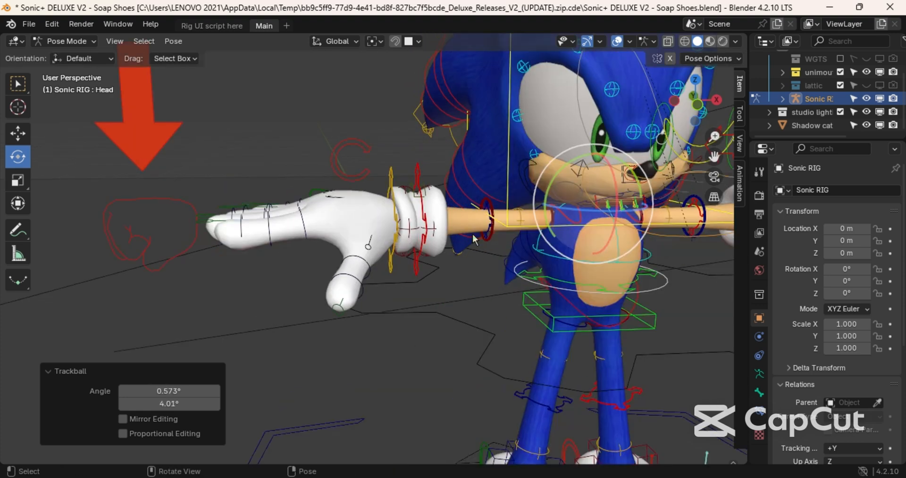
{"action": "mouse_move", "coordinate": [688, 111]}
{"action": "left_mouse_down"}
{"action": "mouse_move", "coordinate": [750, 114]}
{"action": "mouse_move", "coordinate": [624, 118]}
{"action": "mouse_move", "coordinate": [684, 119]}
{"action": "left_mouse_up"}
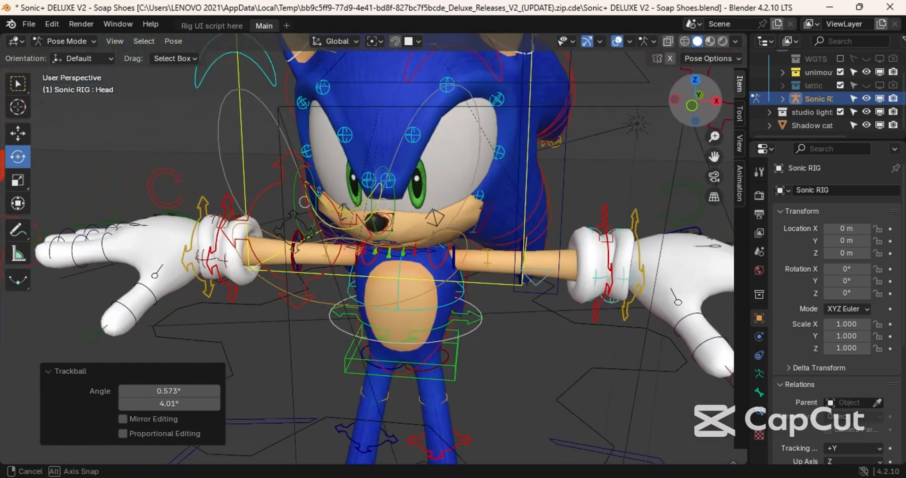
{"action": "left_click", "coordinate": [302, 218]}
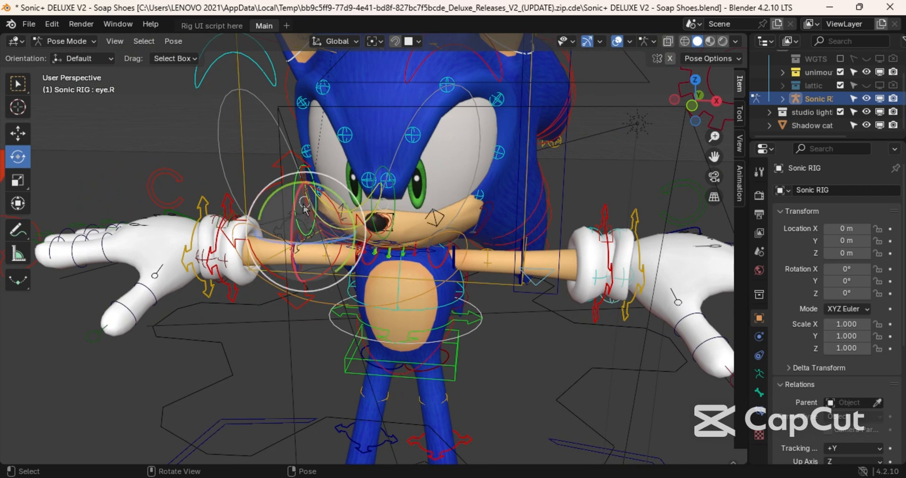
{"action": "left_click", "coordinate": [18, 134]}
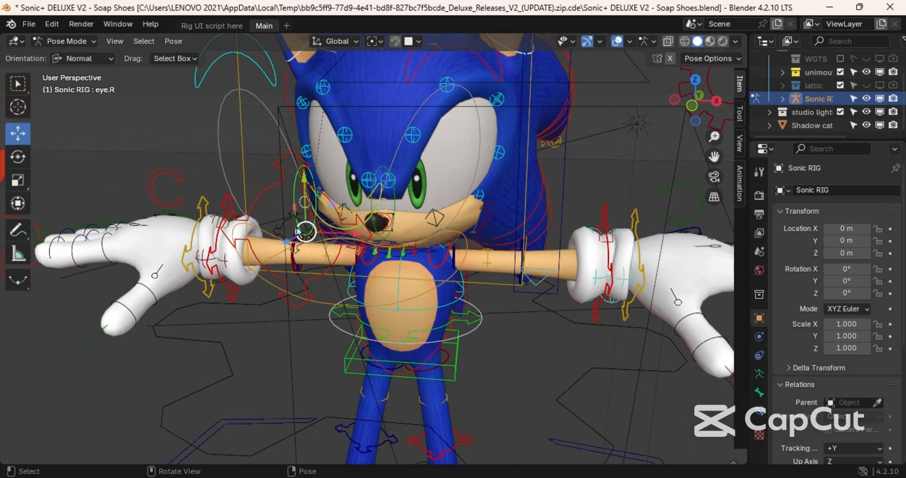
{"action": "left_click_drag", "start_coordinate": [299, 232], "coordinate": [242, 210]}
- Move the left eye control by about -0.006 m in X, 0.024 m in Y and -0.004 m in Z
{"action": "left_click", "coordinate": [390, 216]}
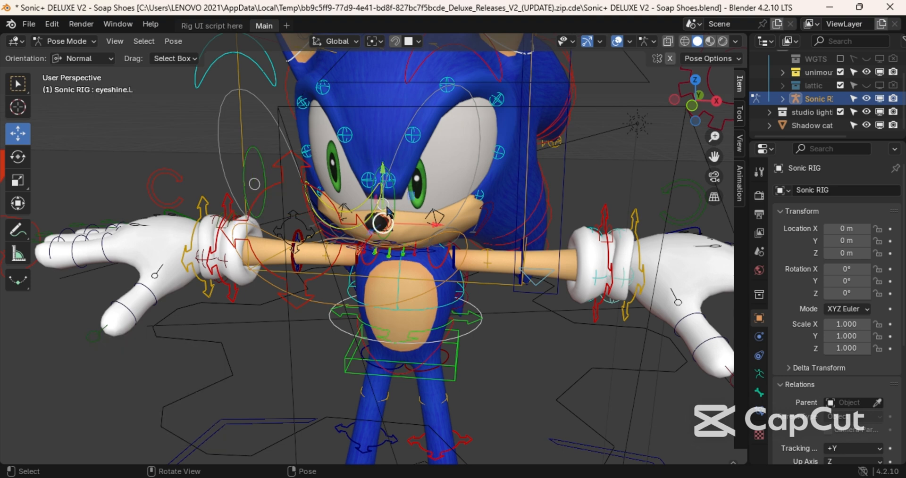
{"action": "mouse_move", "coordinate": [375, 223]}
{"action": "left_mouse_down"}
{"action": "mouse_move", "coordinate": [362, 218]}
{"action": "mouse_move", "coordinate": [382, 221]}
{"action": "mouse_move", "coordinate": [371, 218]}
{"action": "left_mouse_up"}
{"action": "left_click", "coordinate": [373, 216]}
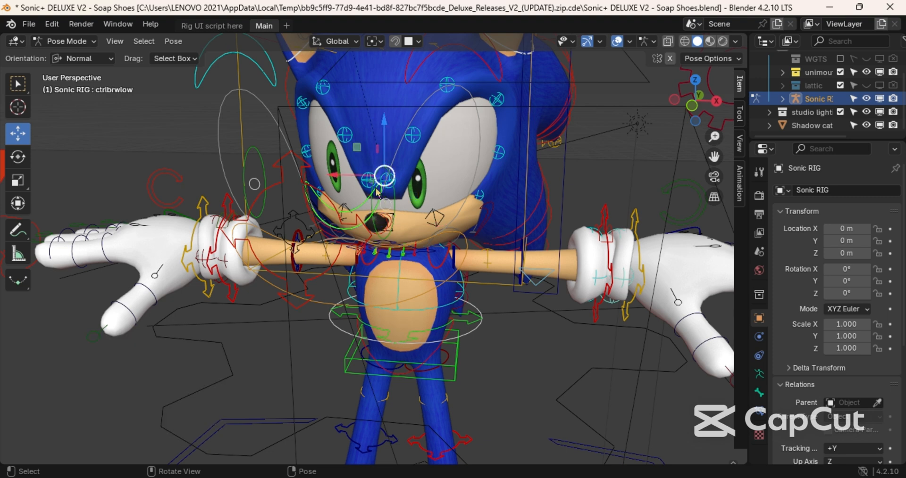
{"action": "left_click", "coordinate": [395, 203]}
{"action": "mouse_move", "coordinate": [385, 241]}
{"action": "left_mouse_down"}
{"action": "mouse_move", "coordinate": [353, 243]}
{"action": "mouse_move", "coordinate": [383, 208]}
{"action": "mouse_move", "coordinate": [334, 215]}
{"action": "mouse_move", "coordinate": [464, 215]}
{"action": "mouse_move", "coordinate": [381, 227]}
{"action": "left_mouse_up"}
- Move the right eye control inward toward the nose by about 0.185 m in X, -0.027 m in Y and -0.026 m in Z
{"action": "left_click_drag", "start_coordinate": [702, 132], "coordinate": [686, 110]}
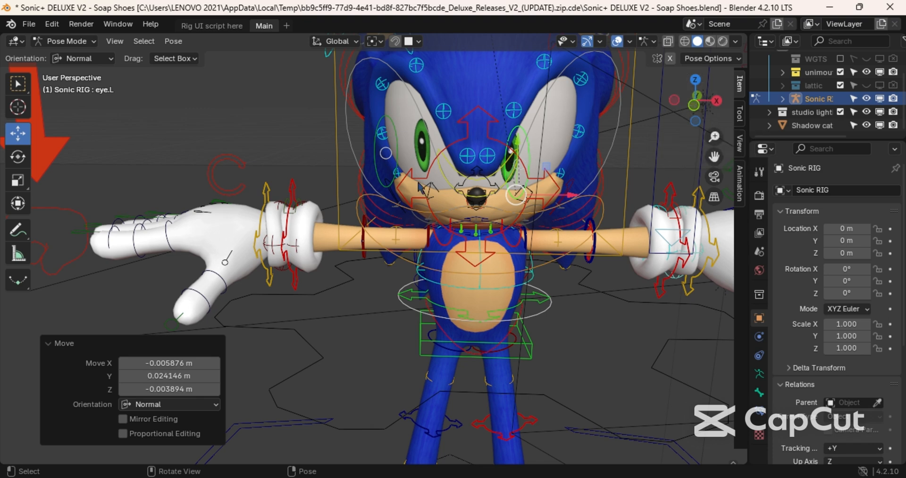
{"action": "left_click", "coordinate": [399, 159]}
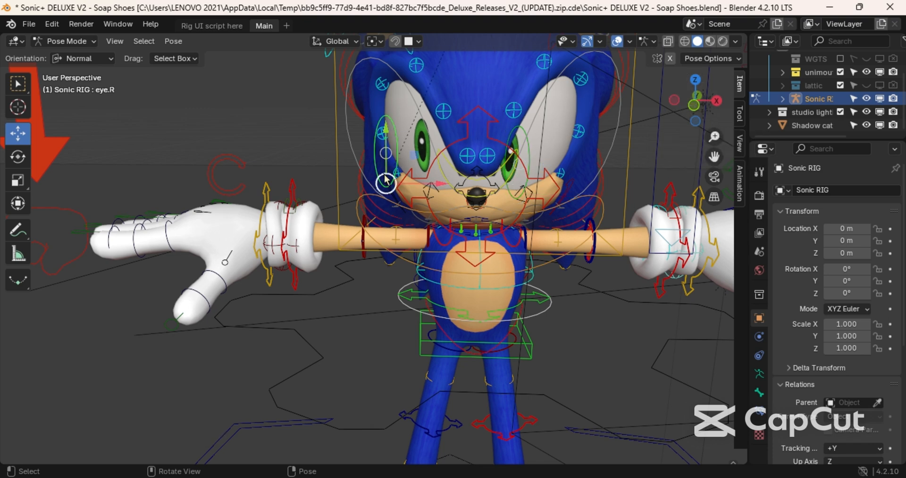
{"action": "key", "text": "g"}
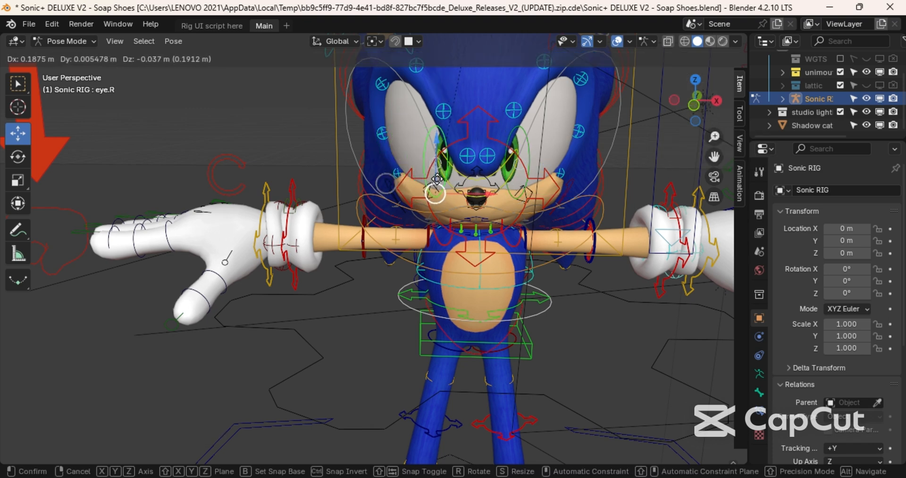
{"action": "left_click", "coordinate": [437, 181]}
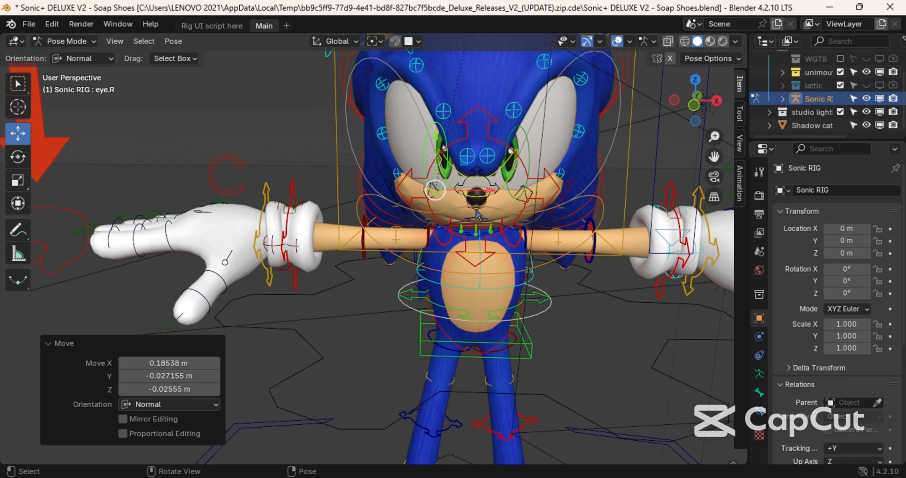
- Move the right upper leg tweak control (upperlgtweak2.R) by about 0.200 m in X, -0.010 m in Y and -0.076 m in Z
{"action": "scroll", "coordinate": [474, 207], "scroll_direction": "up", "scroll_amount": 3}
{"action": "scroll", "coordinate": [475, 208], "scroll_direction": "down", "scroll_amount": 7}
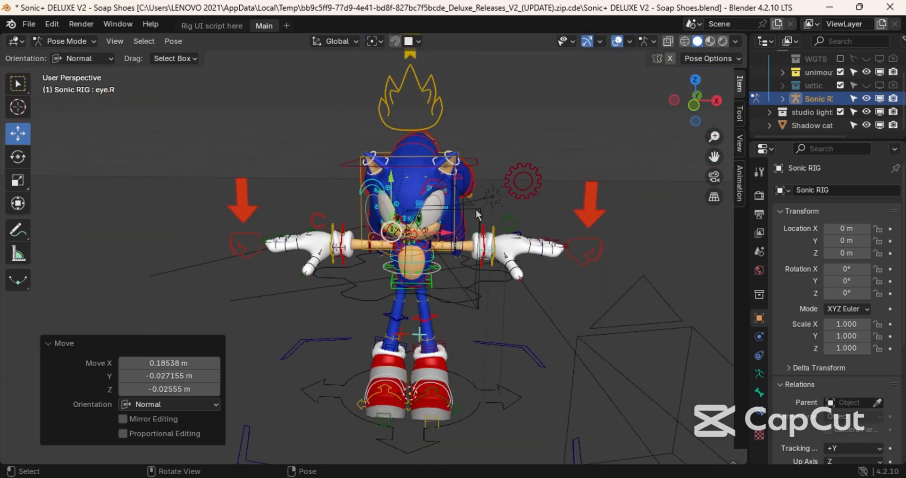
{"action": "scroll", "coordinate": [476, 209], "scroll_direction": "down", "scroll_amount": 2}
{"action": "scroll", "coordinate": [476, 208], "scroll_direction": "up", "scroll_amount": 4}
{"action": "scroll", "coordinate": [477, 215], "scroll_direction": "up", "scroll_amount": 4}
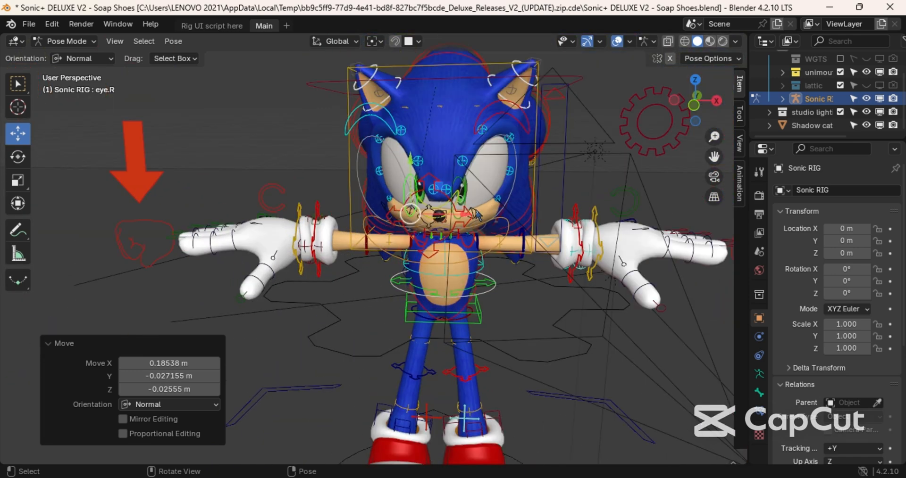
{"action": "scroll", "coordinate": [477, 214], "scroll_direction": "down", "scroll_amount": 2}
{"action": "mouse_move", "coordinate": [696, 105]}
{"action": "left_mouse_down"}
{"action": "mouse_move", "coordinate": [696, 75]}
{"action": "mouse_move", "coordinate": [696, 100]}
{"action": "left_mouse_up"}
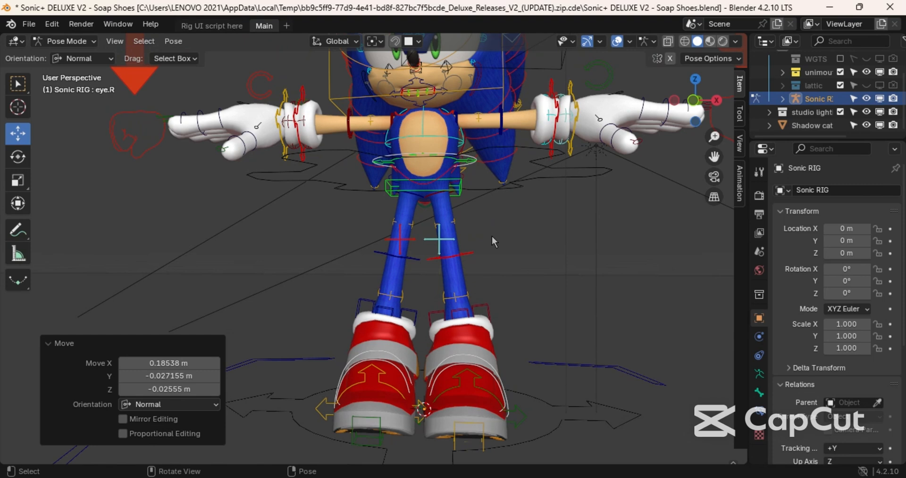
{"action": "left_click", "coordinate": [400, 261]}
{"action": "mouse_move", "coordinate": [396, 257]}
{"action": "left_mouse_down"}
{"action": "mouse_move", "coordinate": [349, 271]}
{"action": "mouse_move", "coordinate": [360, 278]}
{"action": "mouse_move", "coordinate": [396, 247]}
{"action": "mouse_move", "coordinate": [394, 255]}
{"action": "left_mouse_up"}
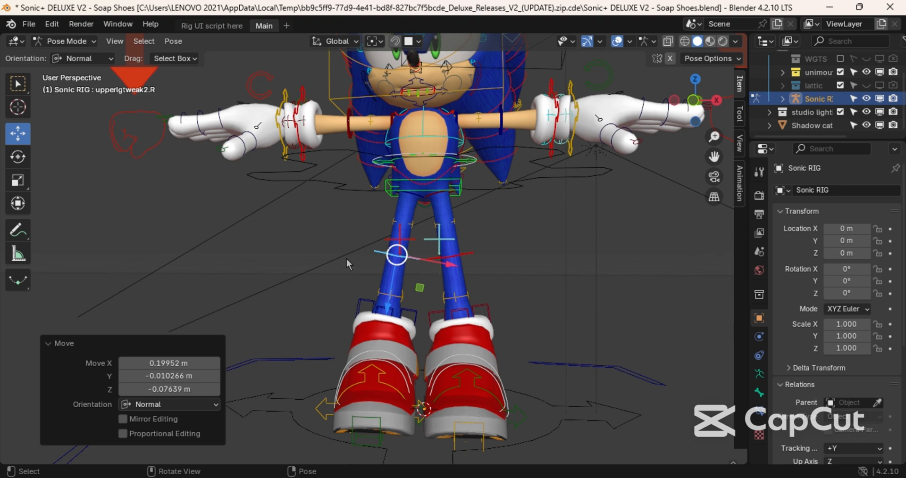
- Try shifting the lowerbody control, and move the basemain control by about 0.017 m in X, 0.158 m in Y and -0.001 m in Z
{"action": "left_click", "coordinate": [17, 204]}
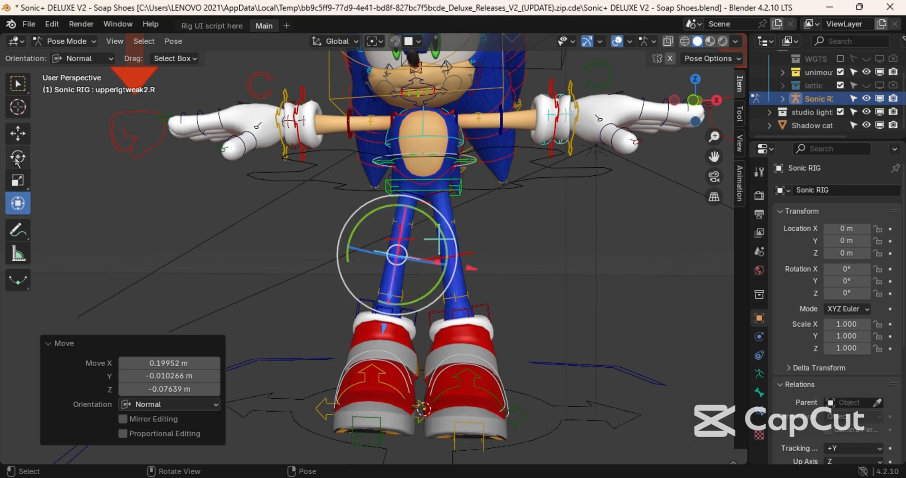
{"action": "left_click", "coordinate": [17, 159]}
{"action": "left_click", "coordinate": [17, 135]}
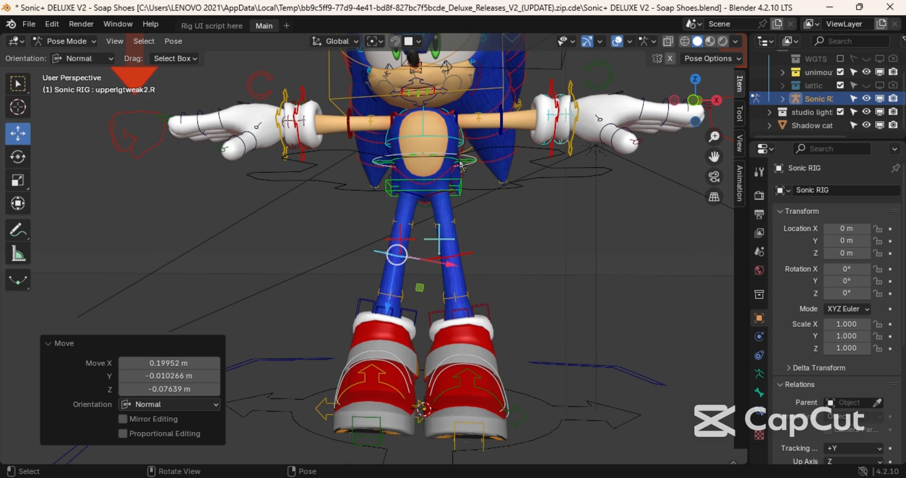
{"action": "left_click", "coordinate": [435, 190]}
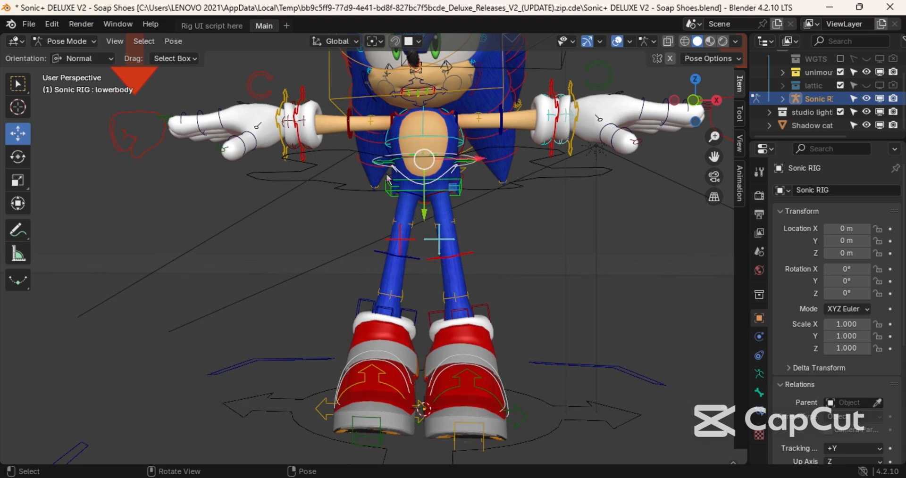
{"action": "left_click_drag", "start_coordinate": [423, 162], "coordinate": [420, 169]}
{"action": "left_click", "coordinate": [406, 193]}
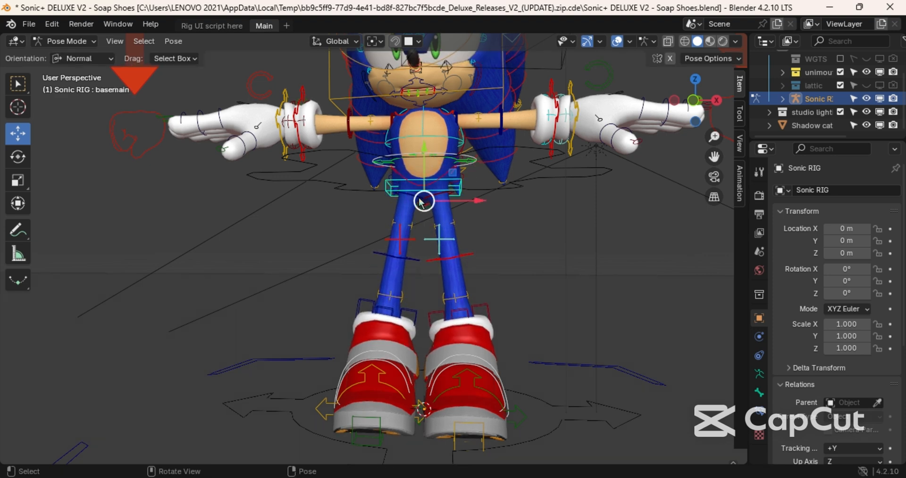
{"action": "left_click_drag", "start_coordinate": [420, 202], "coordinate": [425, 183]}
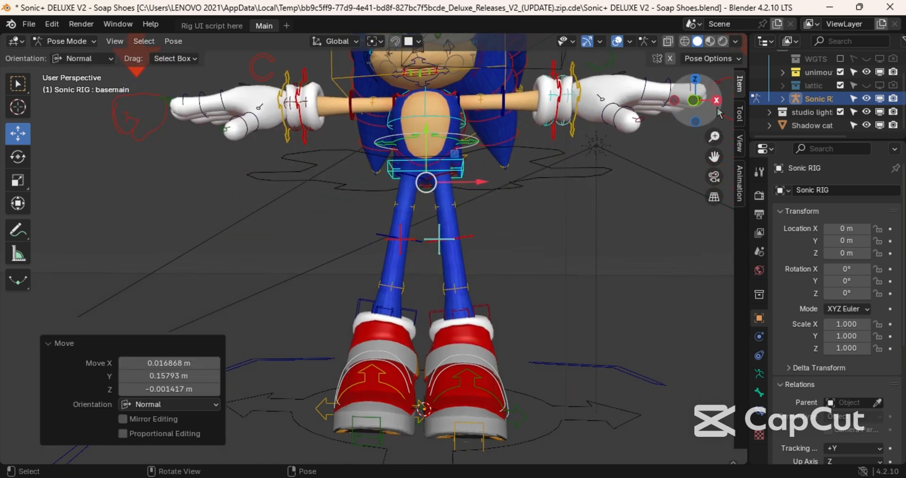
- Move the left hand's finger base control point2.L by about 0.177 m in X and 0.070 m in Y
{"action": "middle_click_drag", "start_coordinate": [425, 184], "coordinate": [400, 208]}
{"action": "middle_click_drag", "start_coordinate": [193, 216], "coordinate": [381, 241]}
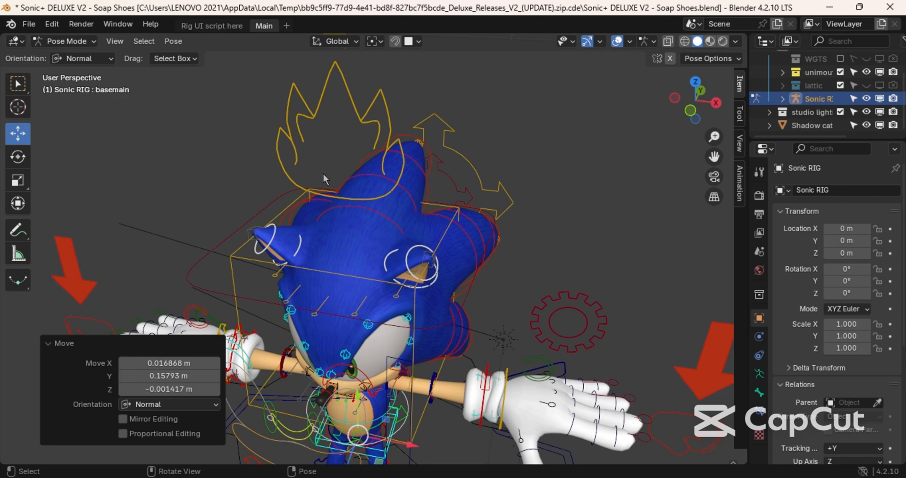
{"action": "scroll", "coordinate": [324, 175], "scroll_direction": "down", "scroll_amount": 5}
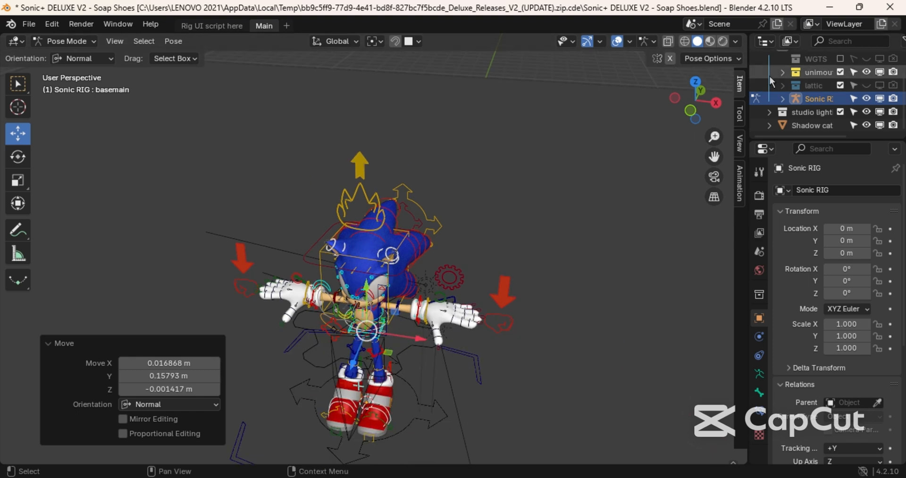
{"action": "mouse_move", "coordinate": [696, 101]}
{"action": "left_mouse_down"}
{"action": "mouse_move", "coordinate": [686, 108]}
{"action": "mouse_move", "coordinate": [677, 84]}
{"action": "mouse_move", "coordinate": [679, 100]}
{"action": "left_mouse_up"}
{"action": "scroll", "coordinate": [686, 107], "scroll_direction": "up", "scroll_amount": 5}
{"action": "scroll", "coordinate": [687, 108], "scroll_direction": "up", "scroll_amount": 2}
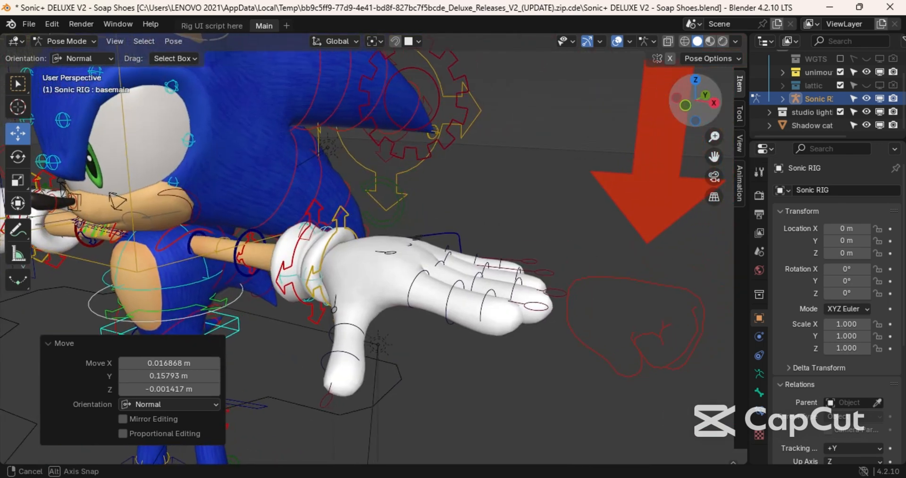
{"action": "left_click", "coordinate": [486, 301]}
{"action": "left_click_drag", "start_coordinate": [474, 307], "coordinate": [397, 302]}
{"action": "left_click", "coordinate": [451, 294]}
{"action": "left_click", "coordinate": [407, 296]}
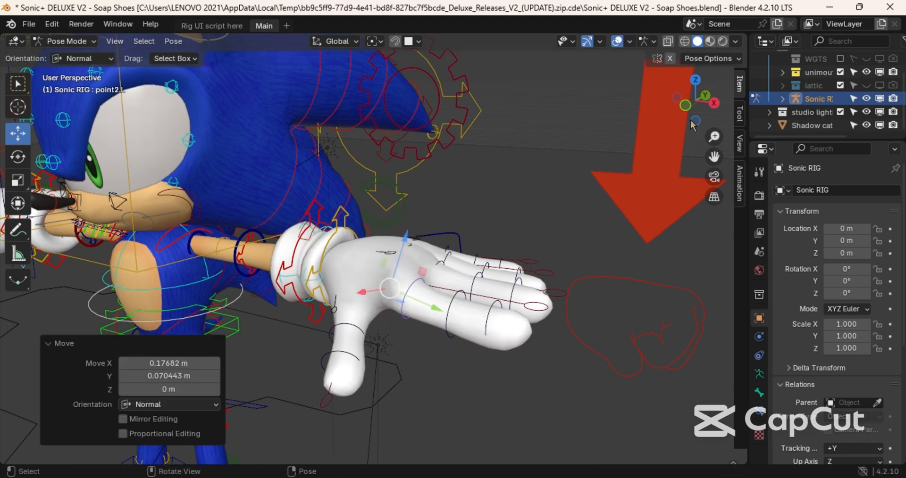
- Move point2.L by about -0.059 m in X, 0.053 m in Y and 0.044 m in Z, and collapse the Move settings
{"action": "left_click_drag", "start_coordinate": [691, 125], "coordinate": [661, 128]}
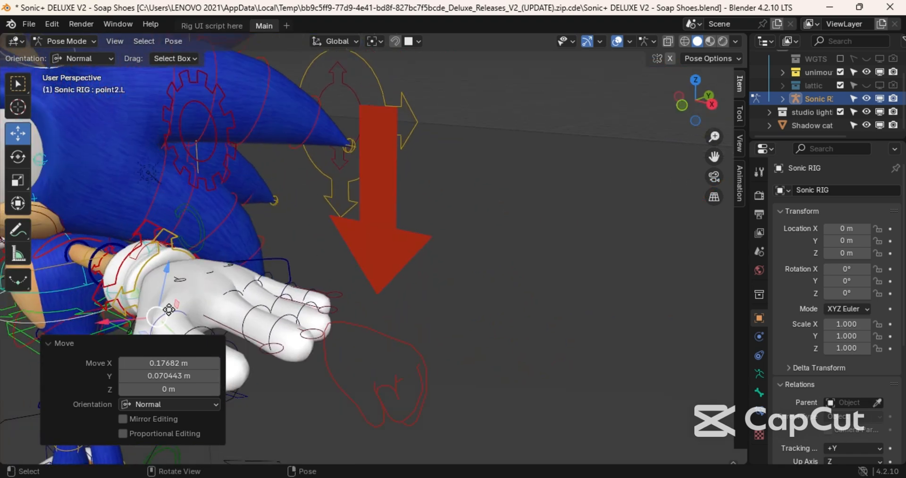
{"action": "mouse_move", "coordinate": [169, 310]}
{"action": "left_mouse_down"}
{"action": "mouse_move", "coordinate": [178, 304]}
{"action": "mouse_move", "coordinate": [184, 314]}
{"action": "left_mouse_up"}
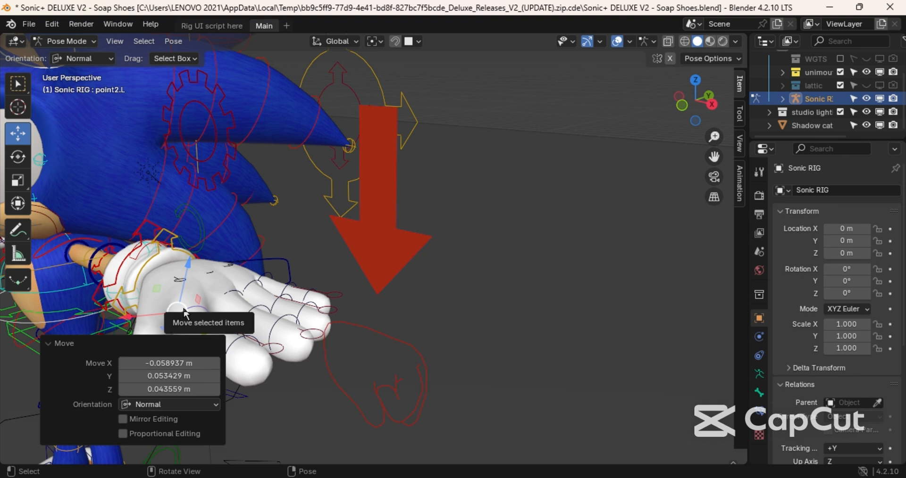
{"action": "left_click", "coordinate": [52, 348]}
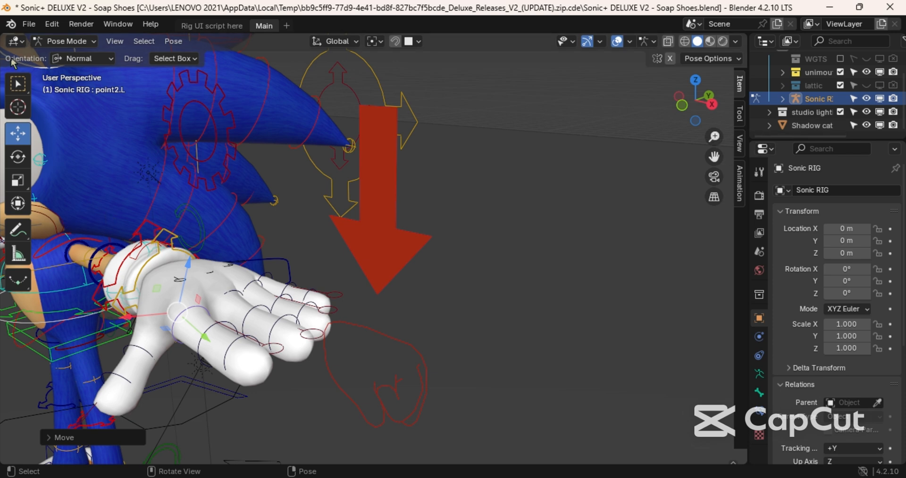
- Select only the point1.L control on the left palm and show its move gizmo
{"action": "left_click", "coordinate": [16, 85]}
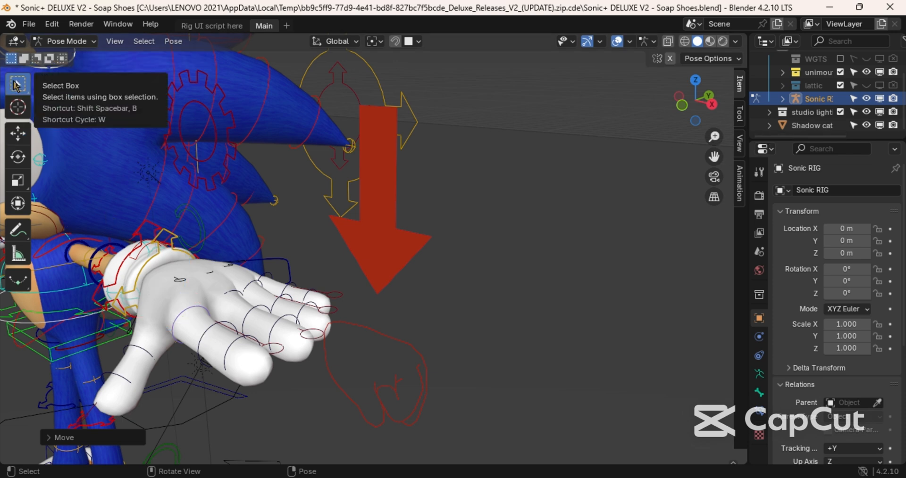
{"action": "left_click", "coordinate": [177, 279]}
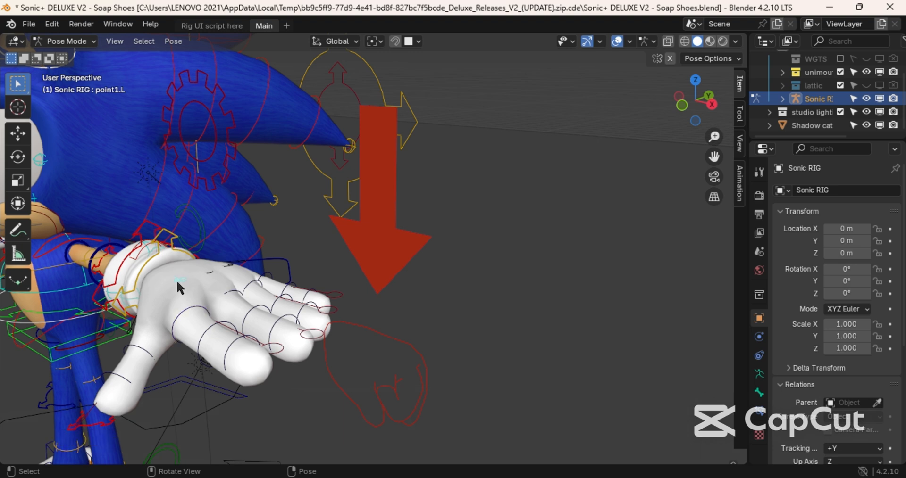
{"action": "left_click_drag", "start_coordinate": [178, 282], "coordinate": [206, 289]}
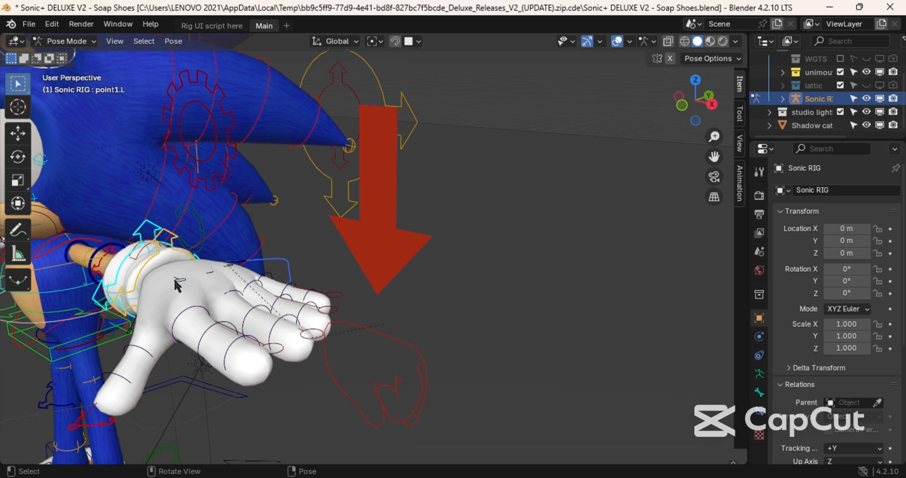
{"action": "left_click", "coordinate": [174, 281]}
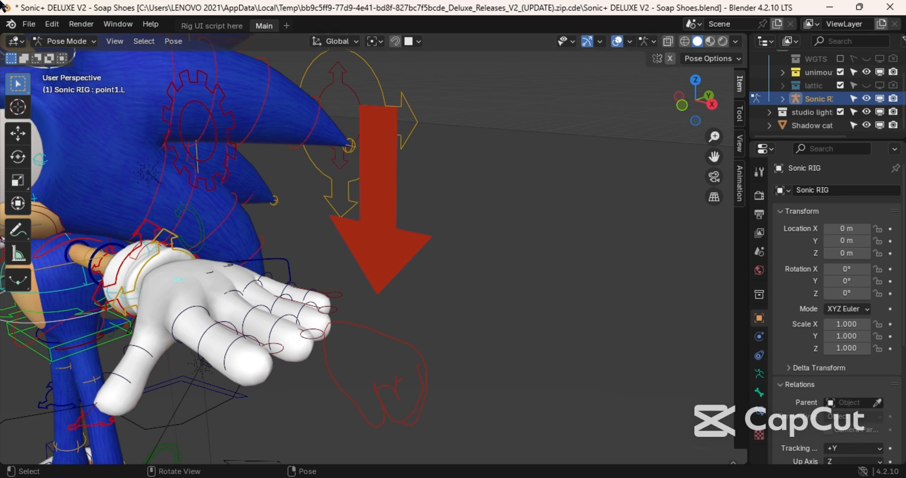
{"action": "left_click", "coordinate": [19, 135]}
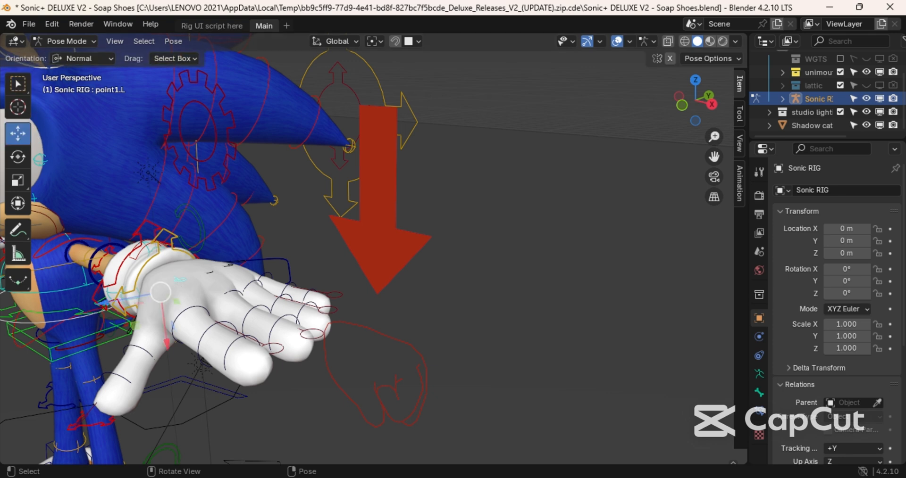
- Try to move the left hand's fist-shaped control upward with the Transform tool
{"action": "left_click", "coordinate": [26, 92]}
{"action": "left_click_drag", "start_coordinate": [198, 316], "coordinate": [434, 362]}
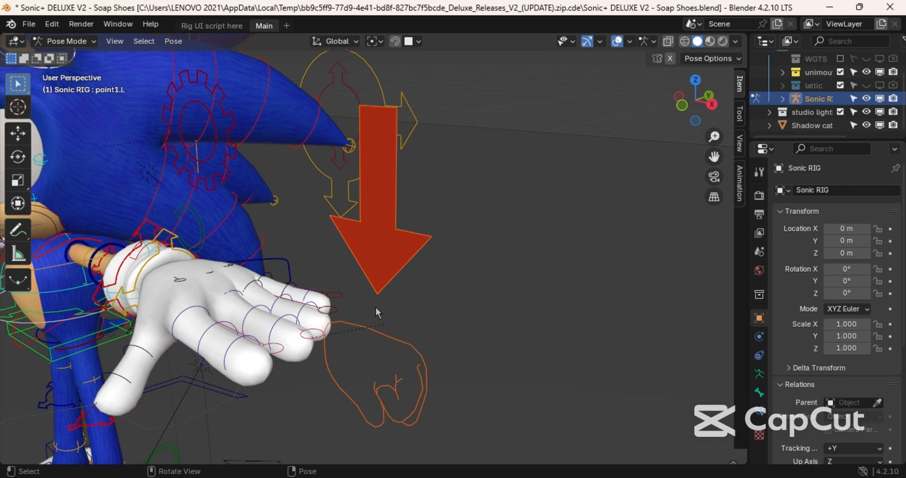
{"action": "left_click_drag", "start_coordinate": [392, 263], "coordinate": [385, 179]}
{"action": "left_click_drag", "start_coordinate": [378, 237], "coordinate": [387, 168]}
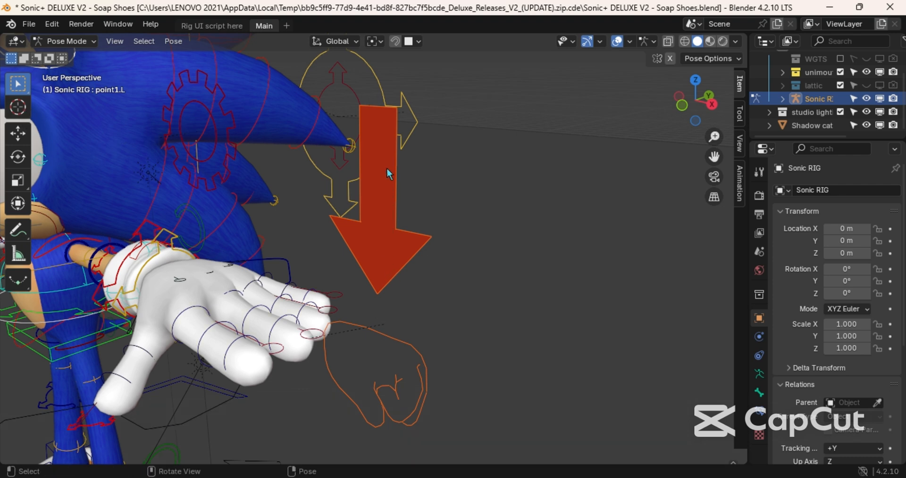
{"action": "left_click", "coordinate": [376, 369]}
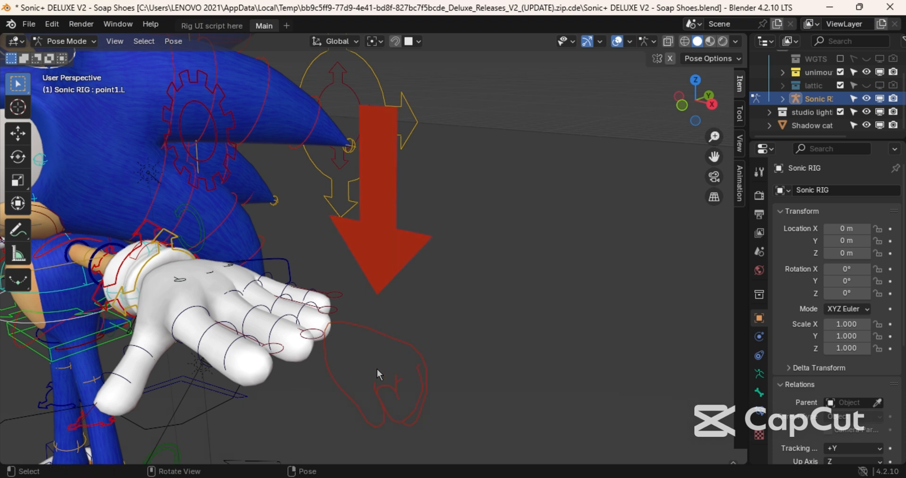
{"action": "left_click_drag", "start_coordinate": [329, 323], "coordinate": [415, 324]}
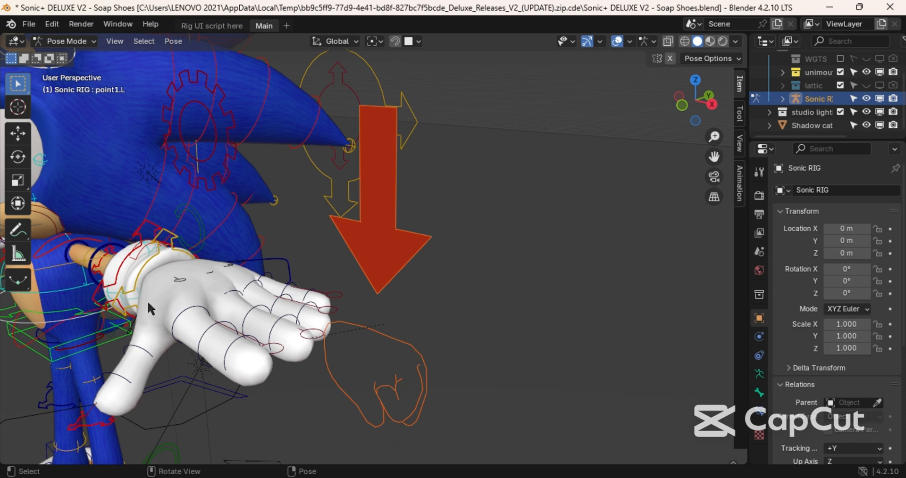
{"action": "left_click", "coordinate": [18, 203]}
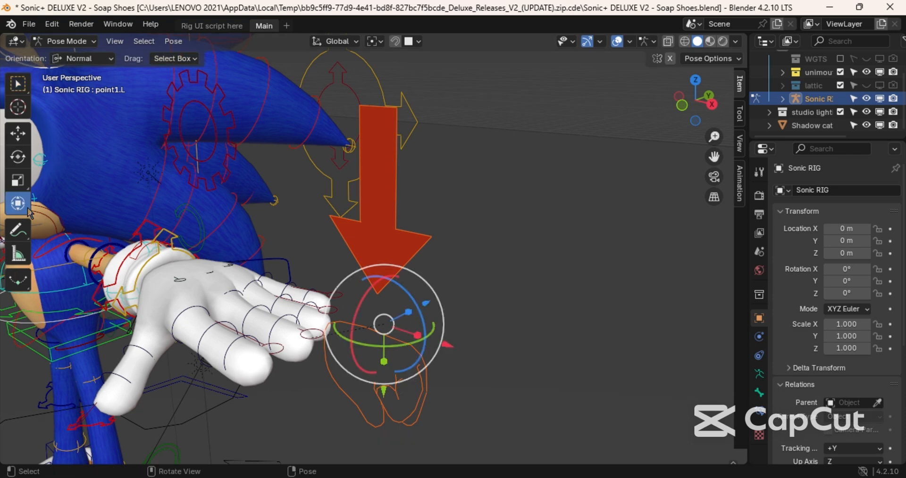
{"action": "left_click_drag", "start_coordinate": [383, 321], "coordinate": [423, 250]}
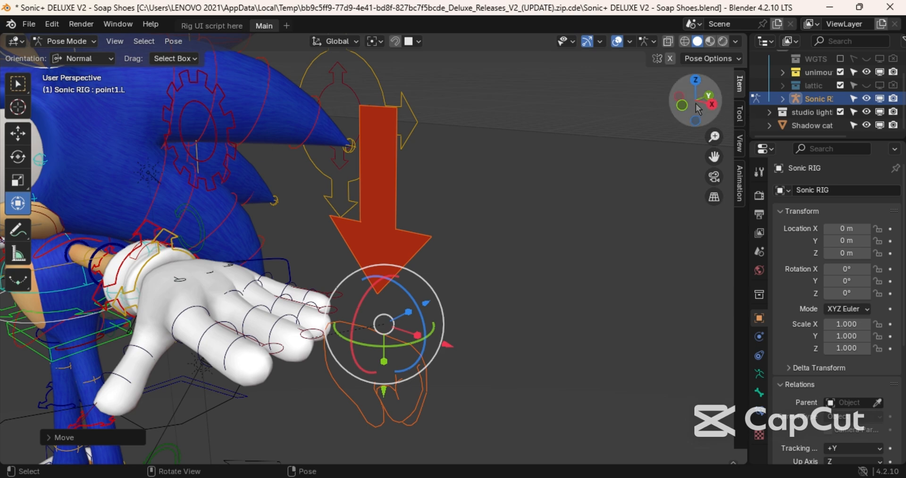
- Examine the rig's face, arms and legs from the front and side, finishing in a perspective view of the lower body
{"action": "left_click_drag", "start_coordinate": [695, 100], "coordinate": [568, 105]}
{"action": "left_click_drag", "start_coordinate": [695, 101], "coordinate": [647, 102]}
{"action": "left_click", "coordinate": [684, 93]}
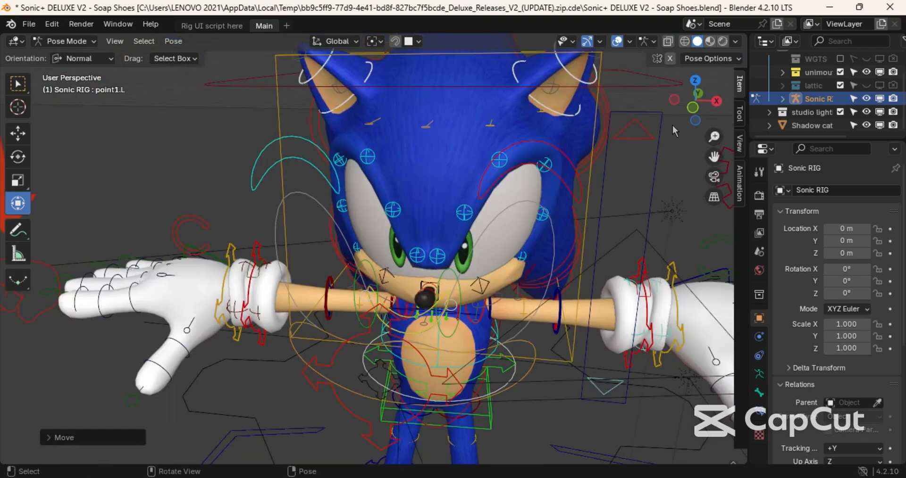
{"action": "left_click", "coordinate": [689, 107]}
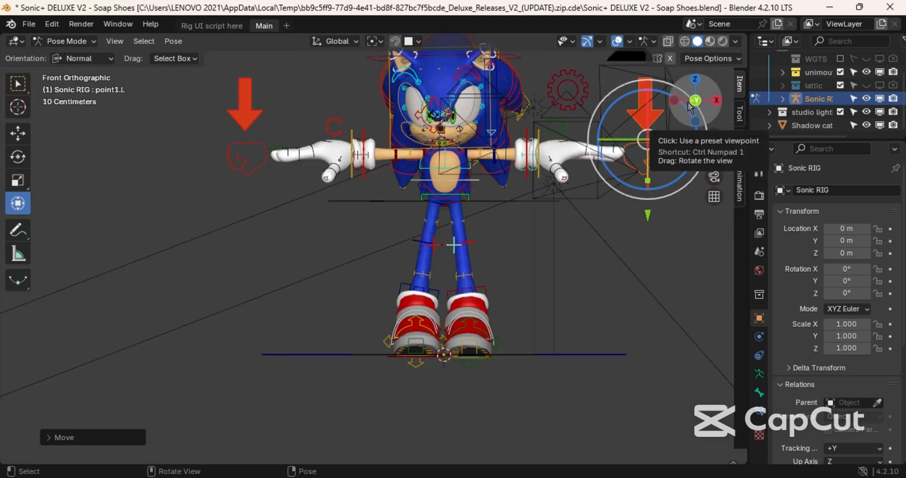
{"action": "left_click", "coordinate": [714, 195]}
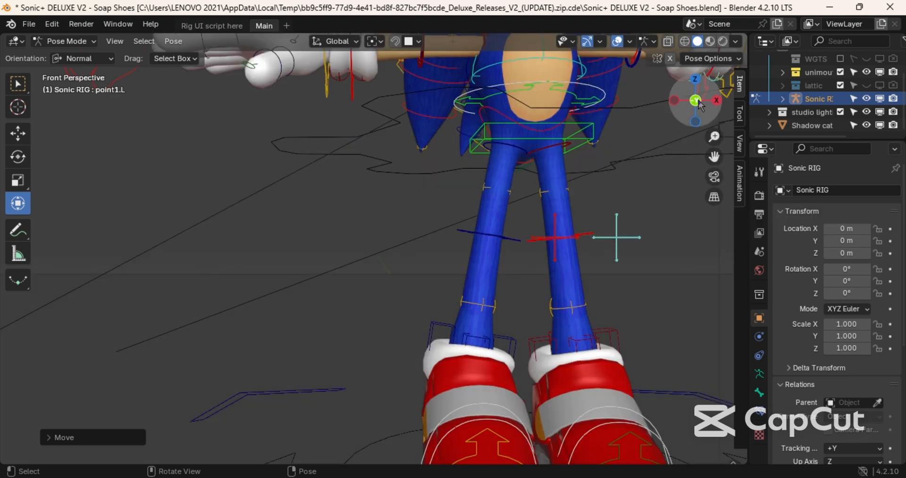
{"action": "mouse_move", "coordinate": [698, 101]}
{"action": "left_mouse_down"}
{"action": "mouse_move", "coordinate": [689, 123]}
{"action": "mouse_move", "coordinate": [675, 108]}
{"action": "mouse_move", "coordinate": [734, 109]}
{"action": "mouse_move", "coordinate": [686, 107]}
{"action": "left_mouse_up"}
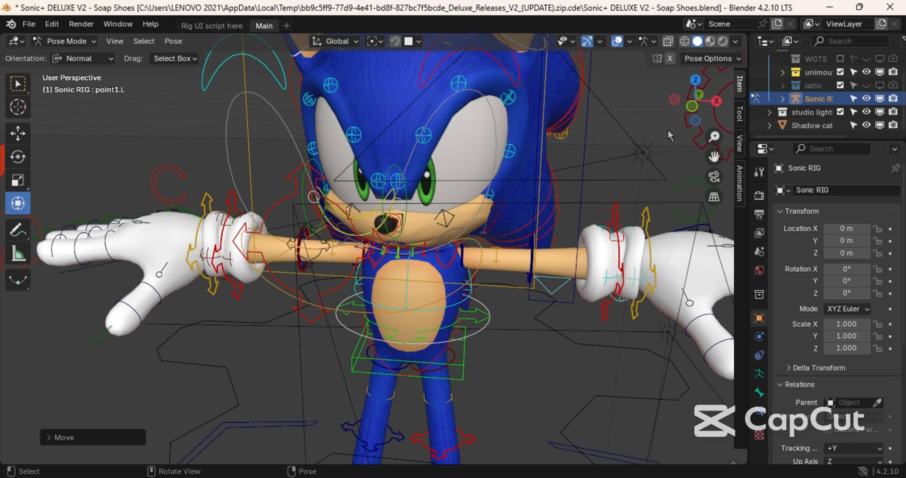
{"action": "left_click_drag", "start_coordinate": [683, 114], "coordinate": [587, 143]}
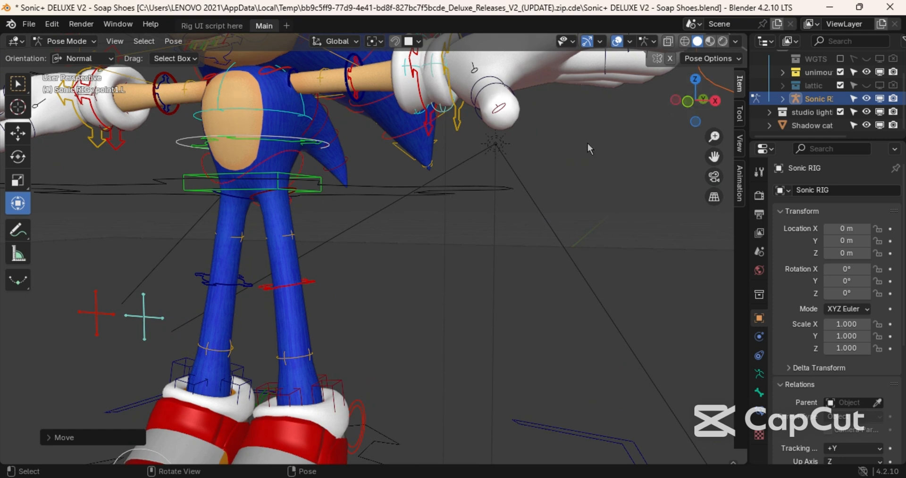
- Move the CTRL_Root control slightly downward so the whole rig shifts with it
{"action": "left_click", "coordinate": [356, 188]}
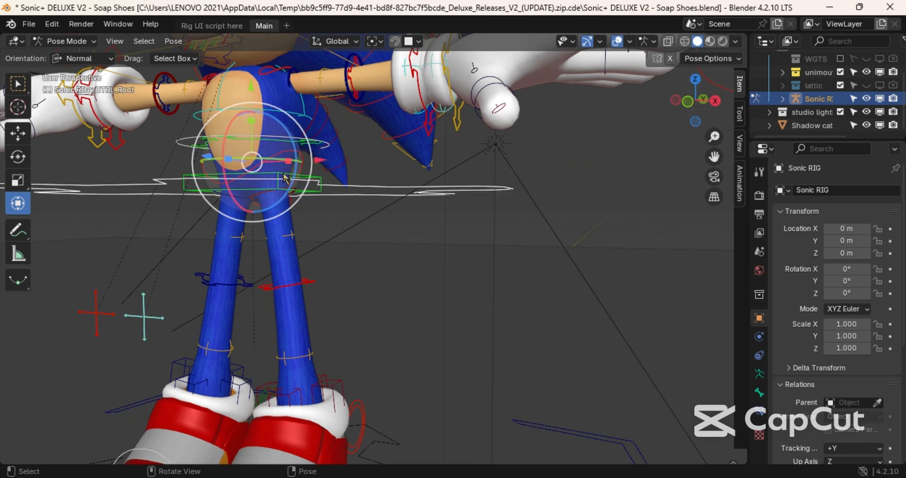
{"action": "key", "text": "g"}
{"action": "left_click_drag", "start_coordinate": [255, 221], "coordinate": [254, 202]}
{"action": "left_click", "coordinate": [254, 202]}
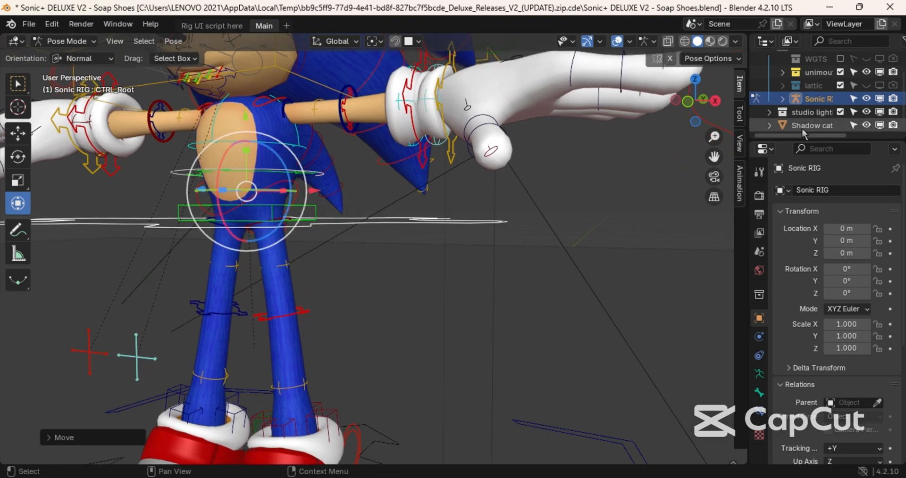
{"action": "scroll", "coordinate": [448, 283], "scroll_direction": "down", "scroll_amount": 5}
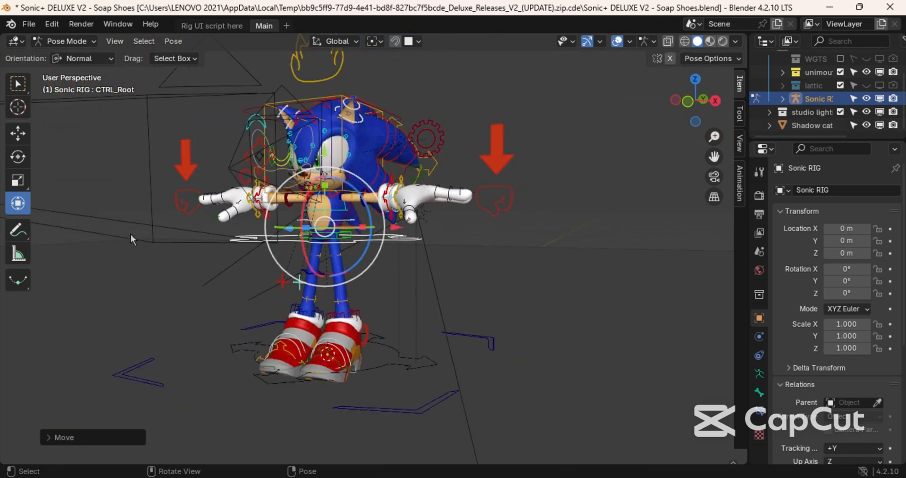
- Move the CTRL_Root.002 arrow ring around the feet slightly upward so the rig shifts with it
{"action": "left_click", "coordinate": [397, 364]}
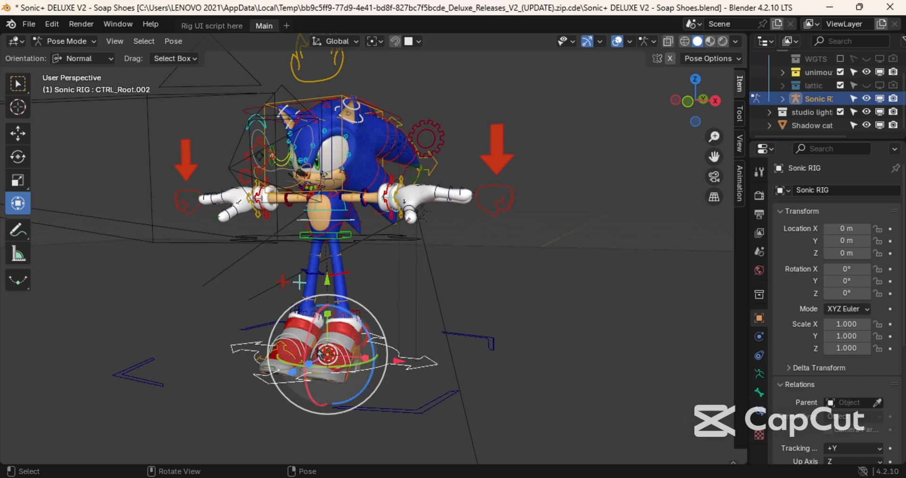
{"action": "key", "text": "g"}
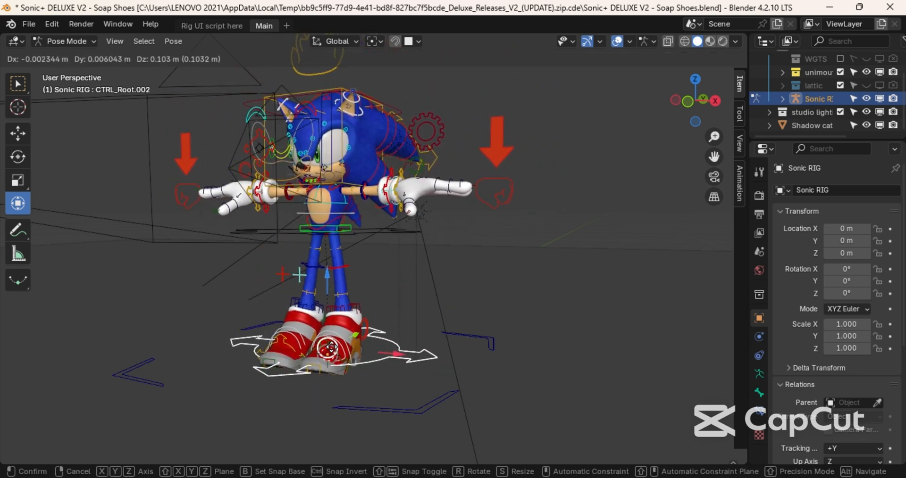
{"action": "left_click", "coordinate": [332, 349]}
- Move the outer bracket-shaped CTRL_Root.01 control on the ground slightly downward
{"action": "left_click", "coordinate": [377, 409]}
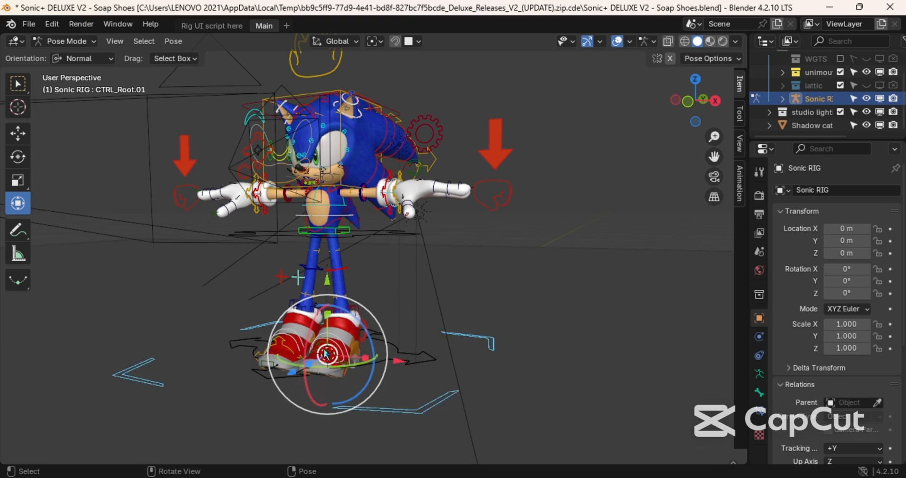
{"action": "key", "text": "g"}
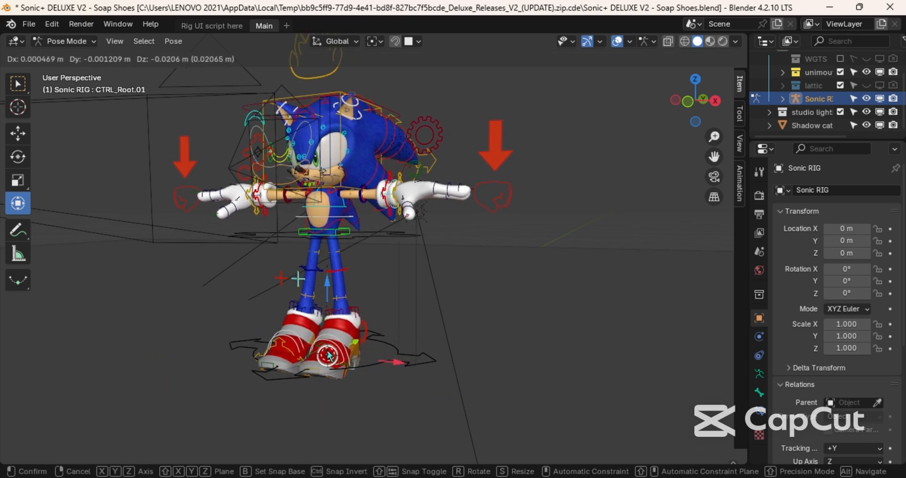
{"action": "left_click", "coordinate": [403, 389]}
{"action": "left_click", "coordinate": [404, 390]}
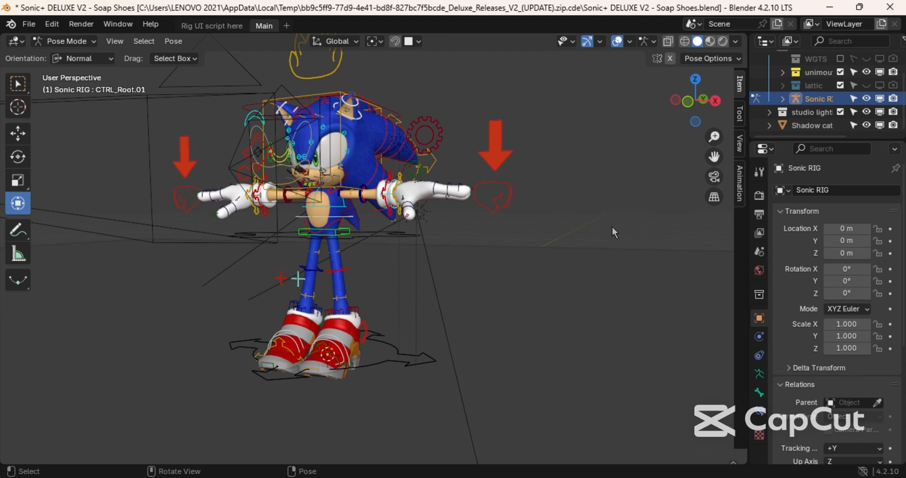
- Examine the Shadow rig's controls in the Shadow+ DELUXE V2 file from the front, then from the rear side
{"action": "mouse_move", "coordinate": [693, 101]}
{"action": "left_mouse_down"}
{"action": "mouse_move", "coordinate": [677, 96]}
{"action": "mouse_move", "coordinate": [699, 101]}
{"action": "left_mouse_up"}
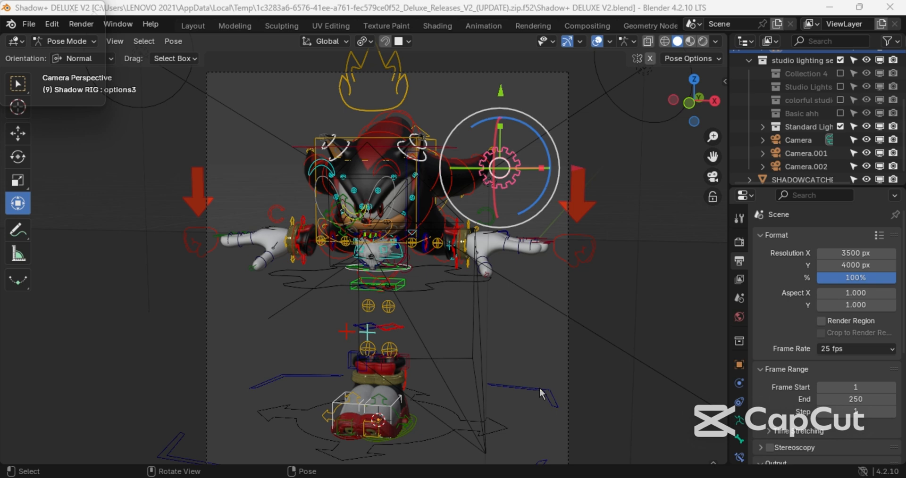
{"action": "mouse_move", "coordinate": [713, 118]}
{"action": "left_mouse_down"}
{"action": "mouse_move", "coordinate": [730, 120]}
{"action": "mouse_move", "coordinate": [713, 118]}
{"action": "left_mouse_up"}
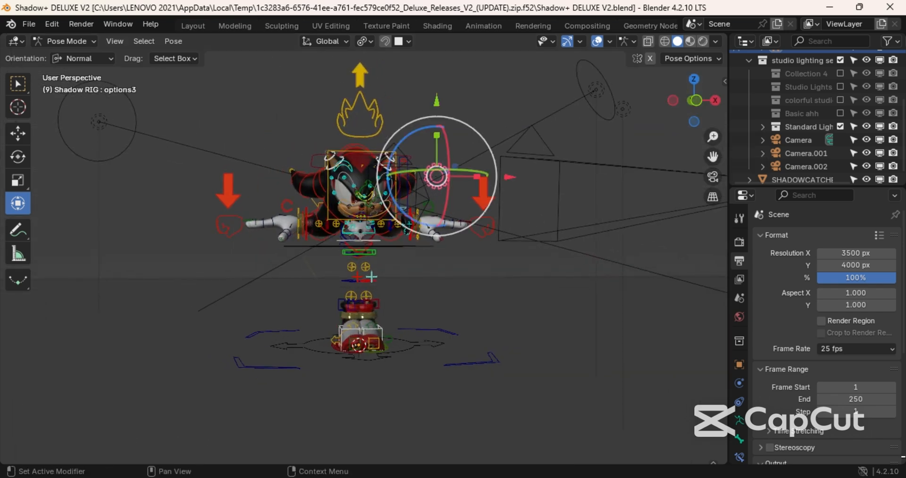
{"action": "scroll", "coordinate": [247, 251], "scroll_direction": "up", "scroll_amount": 5}
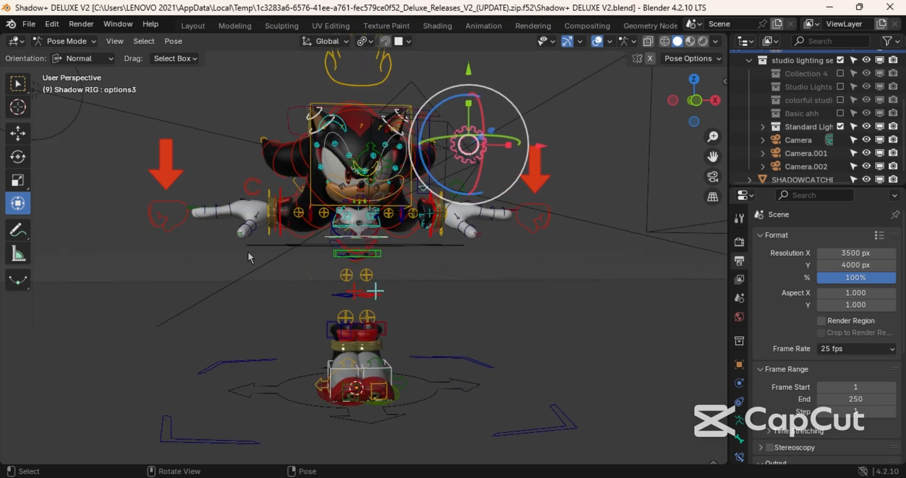
{"action": "scroll", "coordinate": [248, 251], "scroll_direction": "up", "scroll_amount": 5}
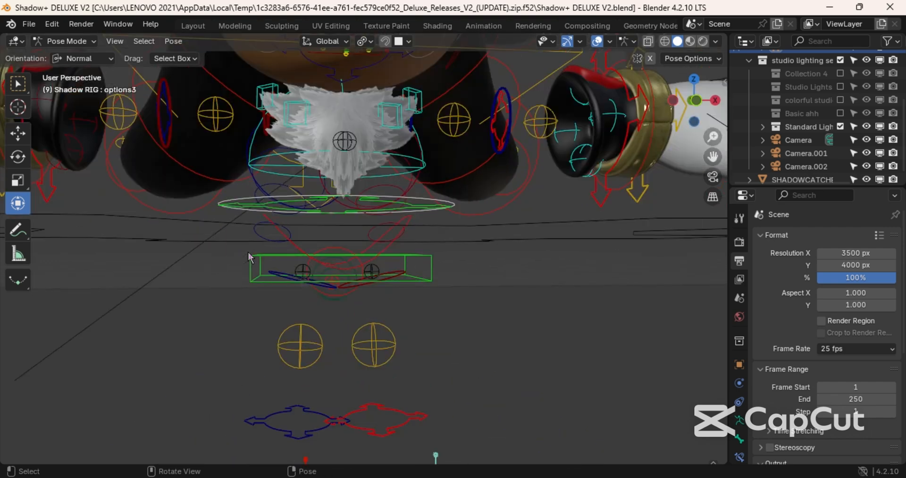
{"action": "scroll", "coordinate": [249, 255], "scroll_direction": "down", "scroll_amount": 5}
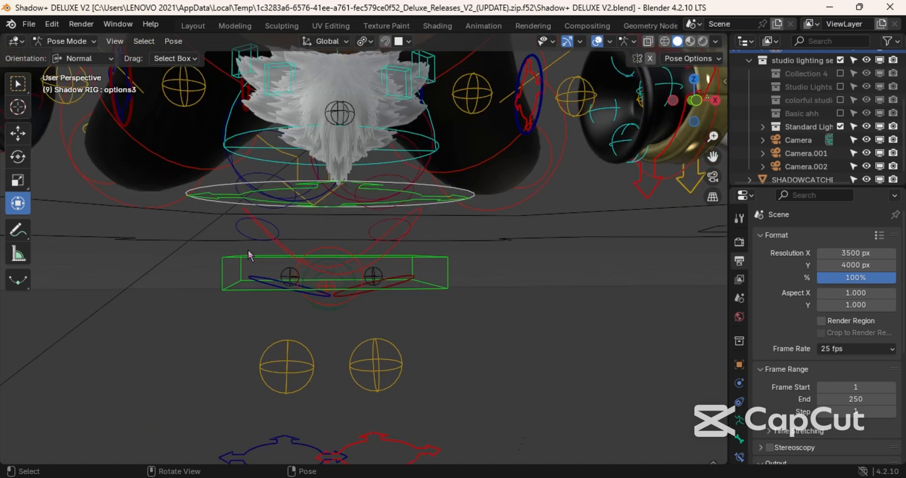
{"action": "scroll", "coordinate": [248, 251], "scroll_direction": "down", "scroll_amount": 2}
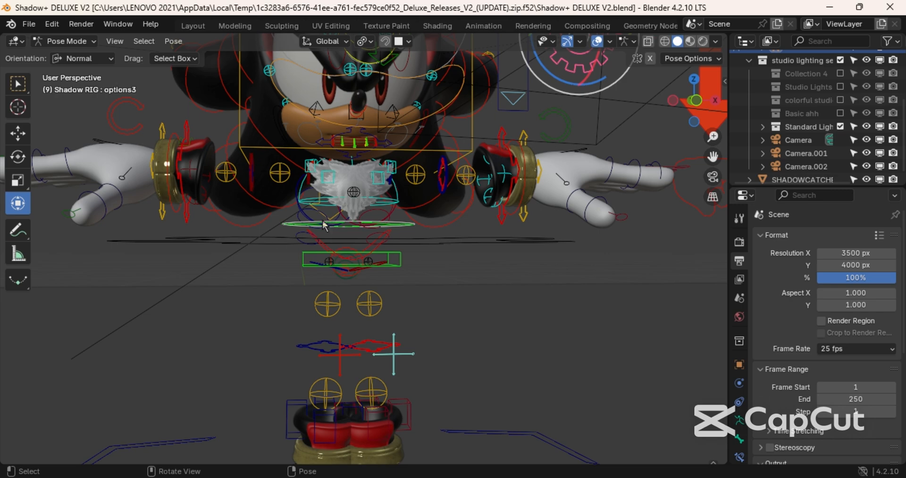
{"action": "left_click_drag", "start_coordinate": [714, 95], "coordinate": [668, 111]}
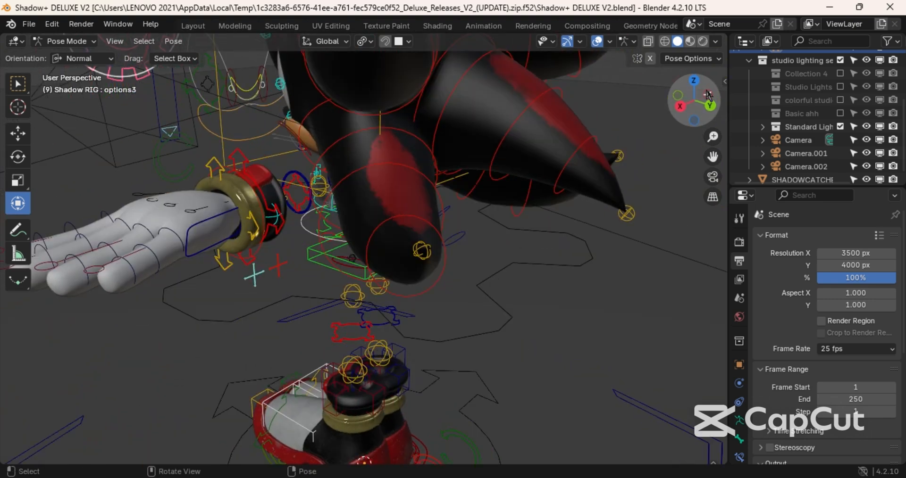
- Enable the colorful studio, Studio Lights, Collection 4 and Basic ahh collections in the studio lighting setup
{"action": "left_click", "coordinate": [840, 114]}
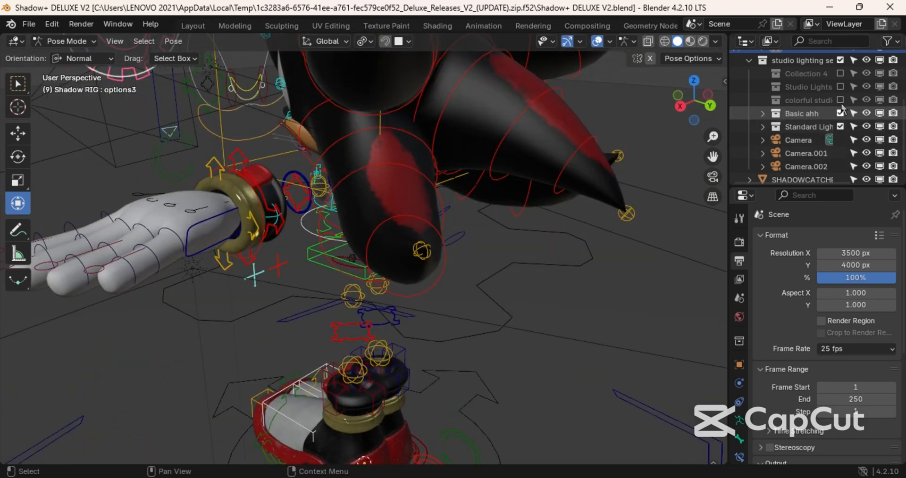
{"action": "left_click", "coordinate": [841, 112]}
{"action": "left_click", "coordinate": [840, 100]}
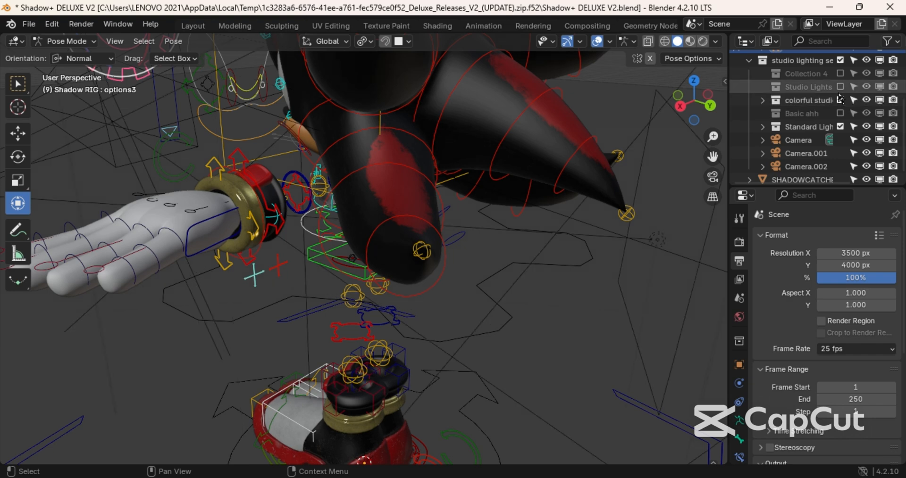
{"action": "left_click", "coordinate": [841, 87]}
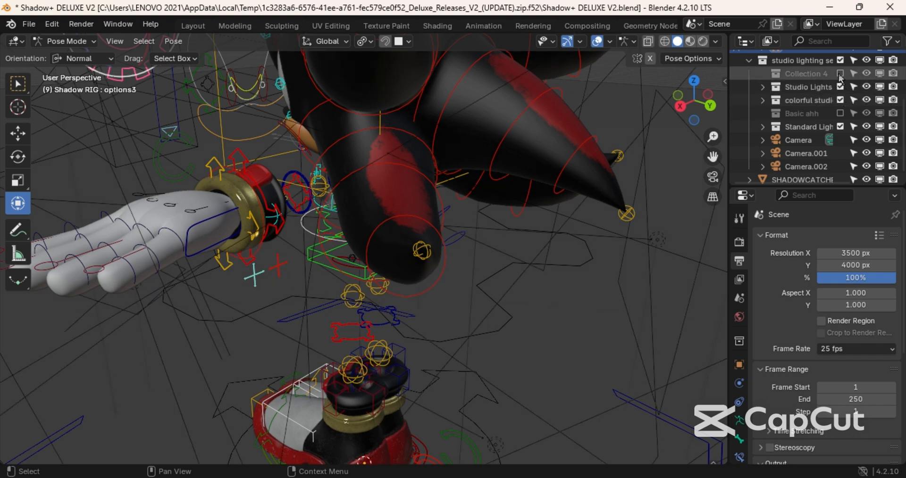
{"action": "left_click", "coordinate": [839, 74]}
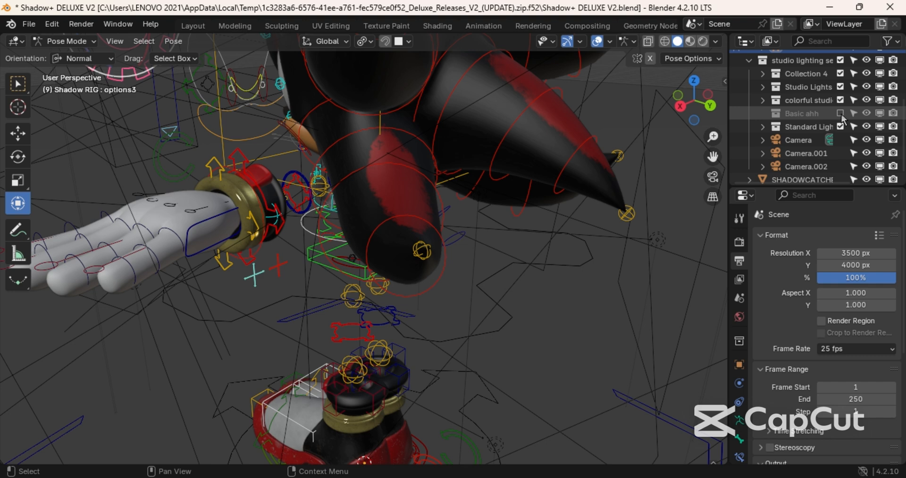
{"action": "left_click", "coordinate": [840, 113]}
{"action": "scroll", "coordinate": [816, 118], "scroll_direction": "down", "scroll_amount": 1}
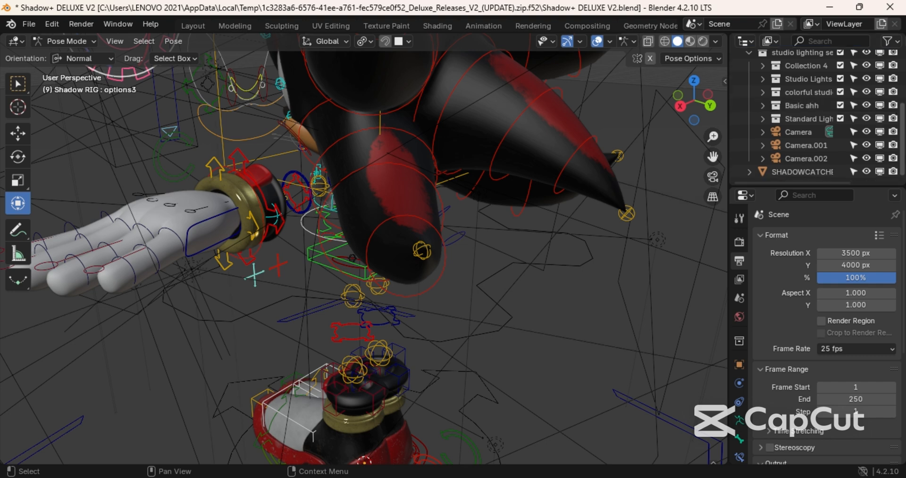
- Exclude all five light collections in the studio lighting setup, from Collection 4 through the Standard Light collection
{"action": "scroll", "coordinate": [816, 115], "scroll_direction": "up", "scroll_amount": 5}
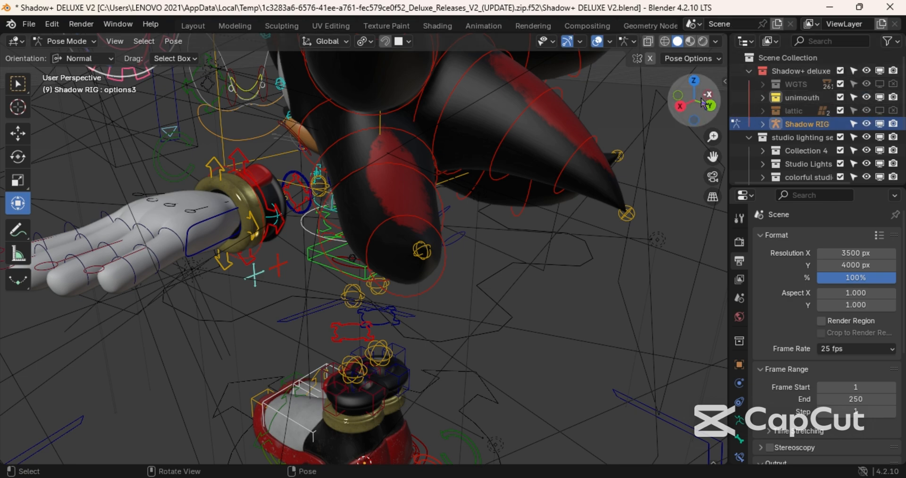
{"action": "left_click_drag", "start_coordinate": [703, 103], "coordinate": [861, 106]}
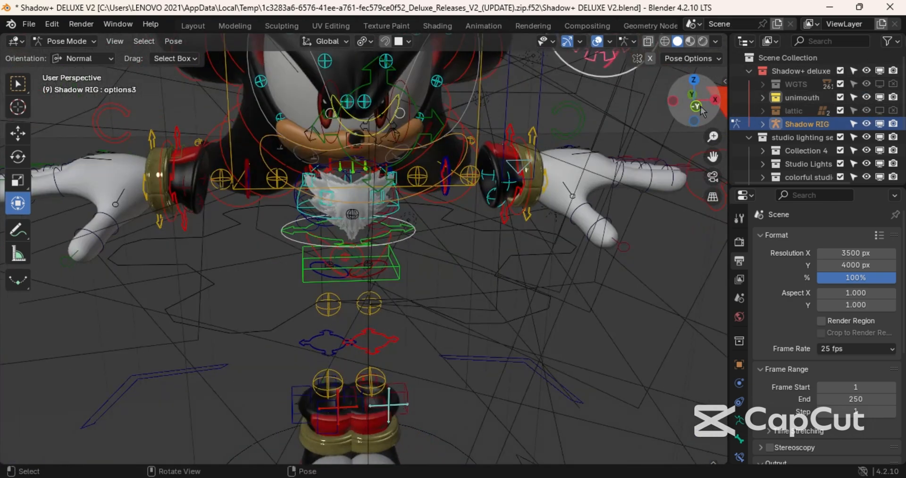
{"action": "scroll", "coordinate": [701, 111], "scroll_direction": "down", "scroll_amount": 3}
{"action": "scroll", "coordinate": [701, 111], "scroll_direction": "down", "scroll_amount": 8}
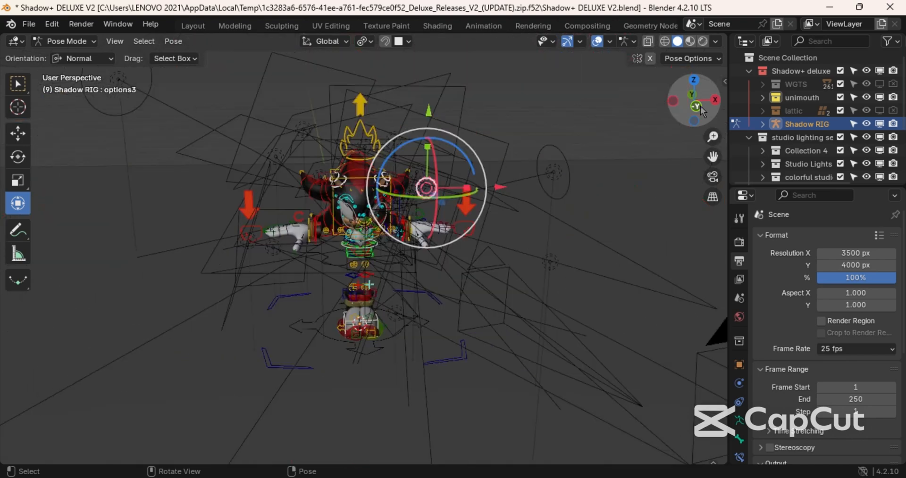
{"action": "scroll", "coordinate": [701, 111], "scroll_direction": "up", "scroll_amount": 2}
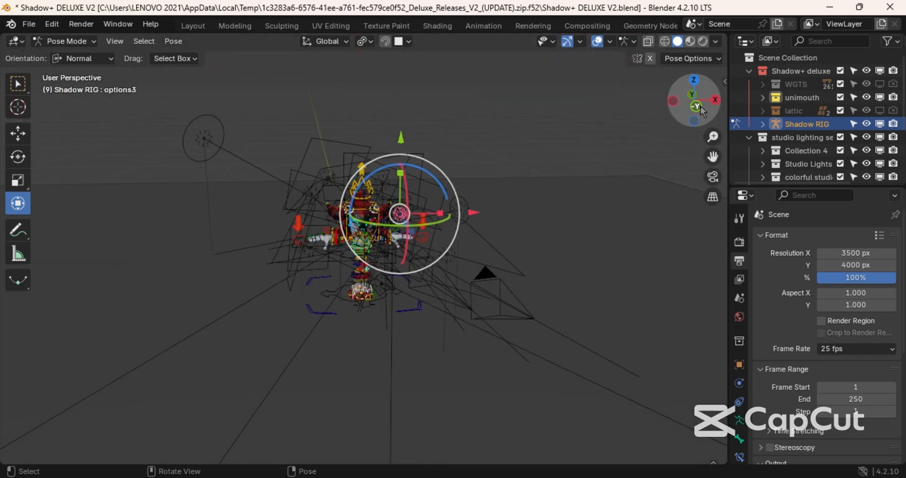
{"action": "left_click", "coordinate": [840, 151]}
{"action": "left_click", "coordinate": [840, 164]}
{"action": "left_click", "coordinate": [840, 176]}
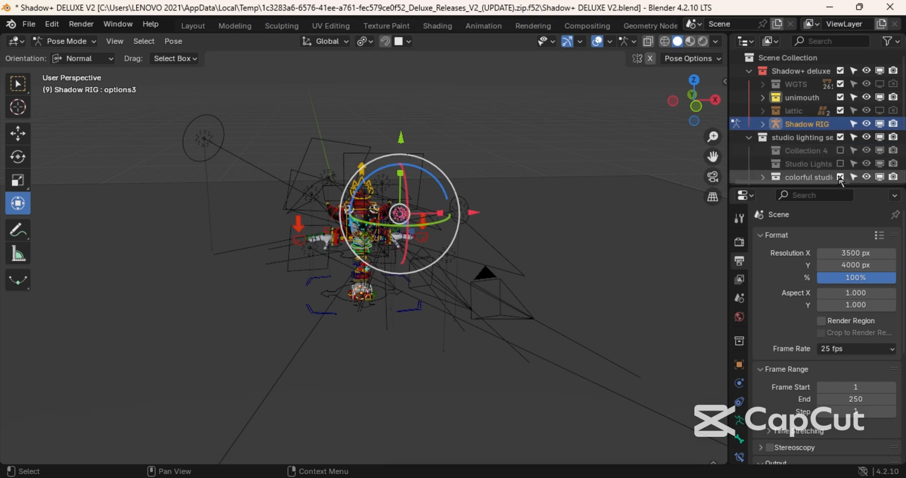
{"action": "scroll", "coordinate": [873, 175], "scroll_direction": "down", "scroll_amount": 5}
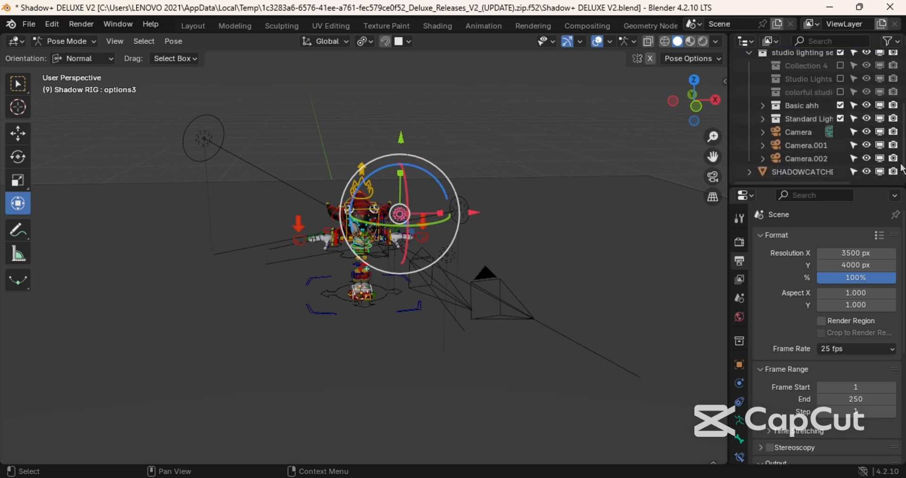
{"action": "left_click", "coordinate": [840, 106]}
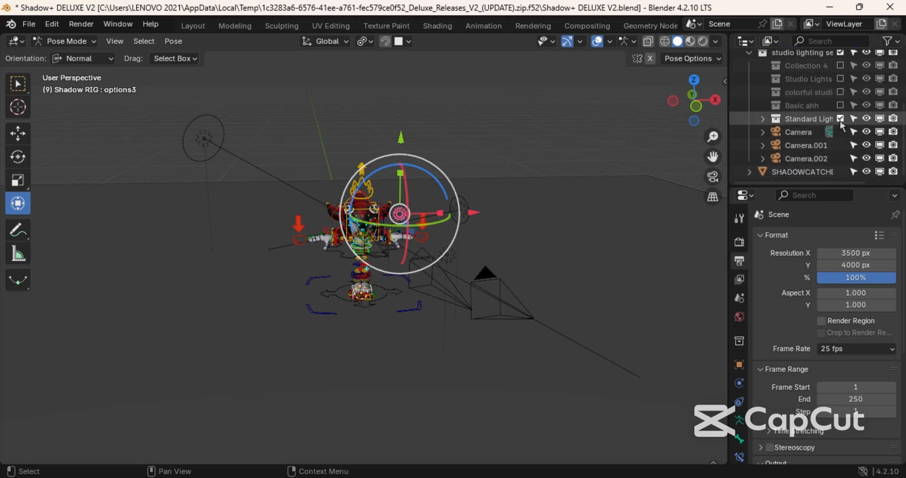
{"action": "left_click", "coordinate": [840, 119]}
- Try to scale the flame-shaped superbone4 control above Shadow's head by about 3.29
{"action": "left_click_drag", "start_coordinate": [689, 99], "coordinate": [695, 102]}
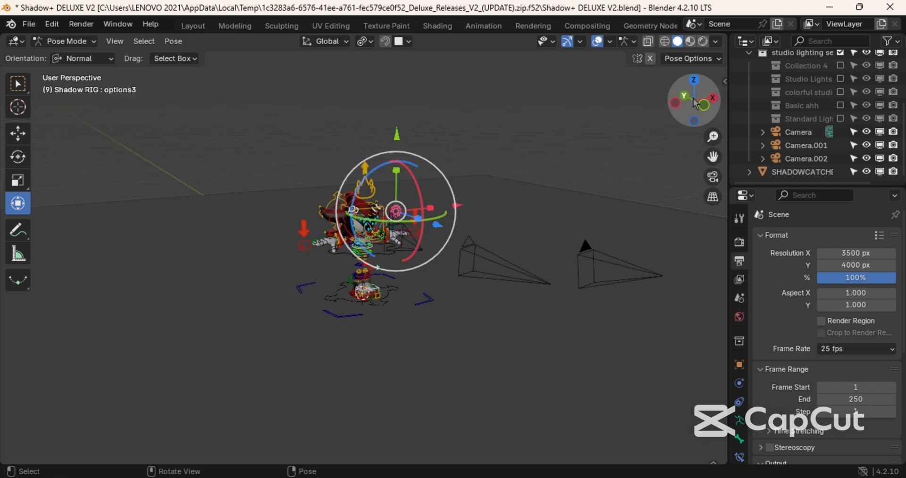
{"action": "scroll", "coordinate": [694, 102], "scroll_direction": "up", "scroll_amount": 4}
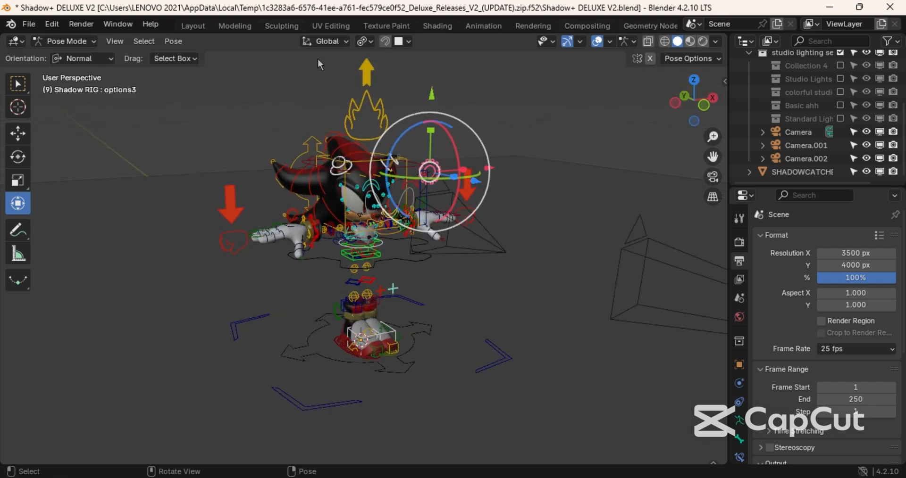
{"action": "left_click", "coordinate": [363, 92]}
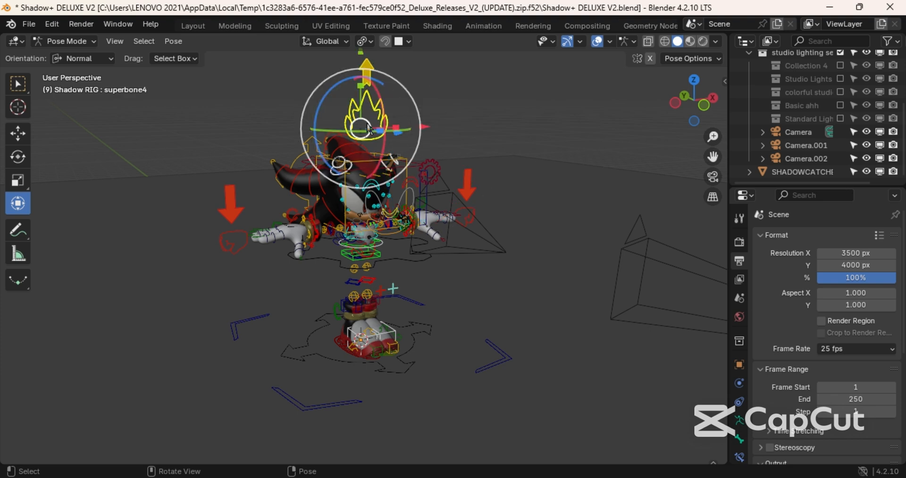
{"action": "key", "text": "s"}
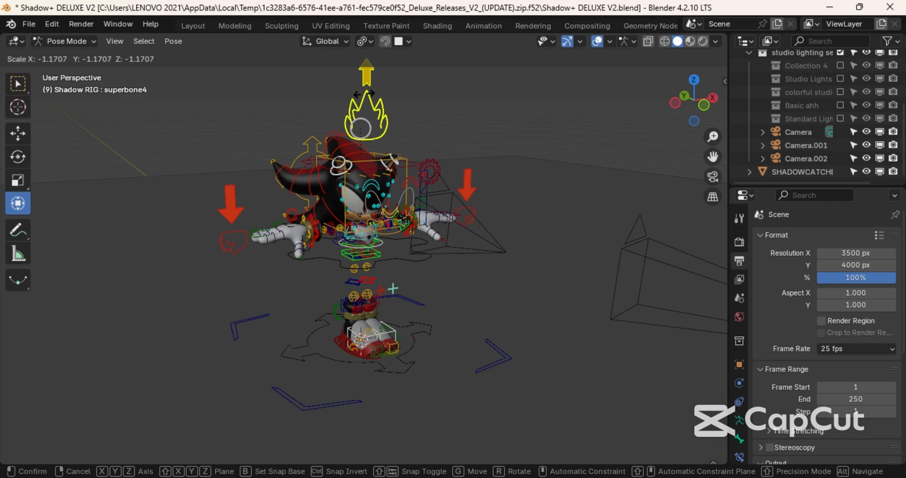
{"action": "left_click", "coordinate": [459, 251]}
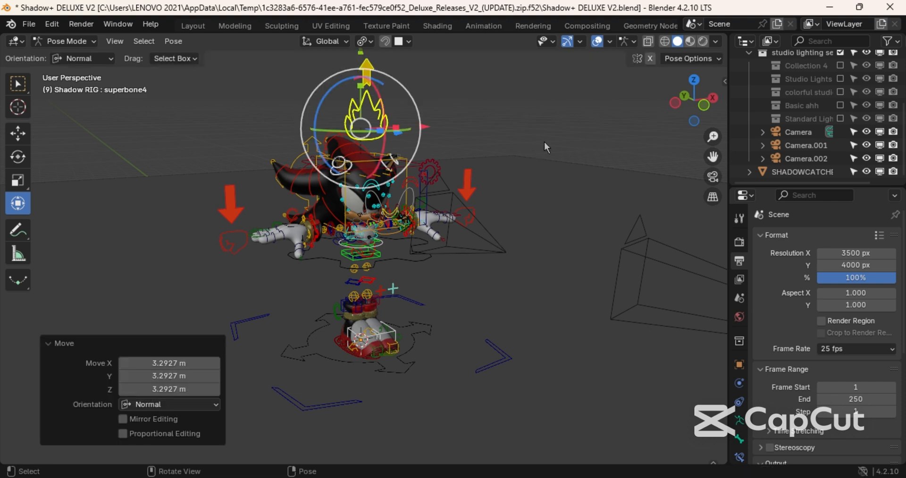
- Examine Shadow's shoes and foot controls up close from the front, finishing in a side view
{"action": "scroll", "coordinate": [545, 140], "scroll_direction": "up", "scroll_amount": 5}
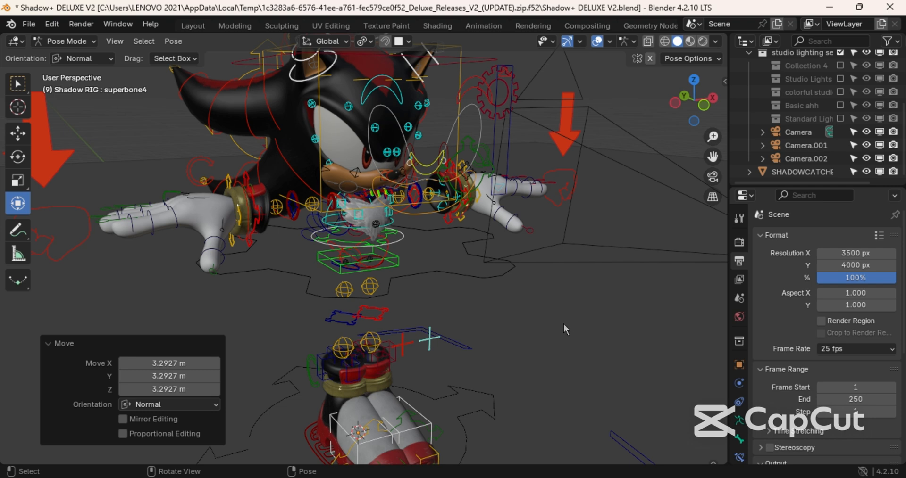
{"action": "scroll", "coordinate": [536, 347], "scroll_direction": "down", "scroll_amount": 2}
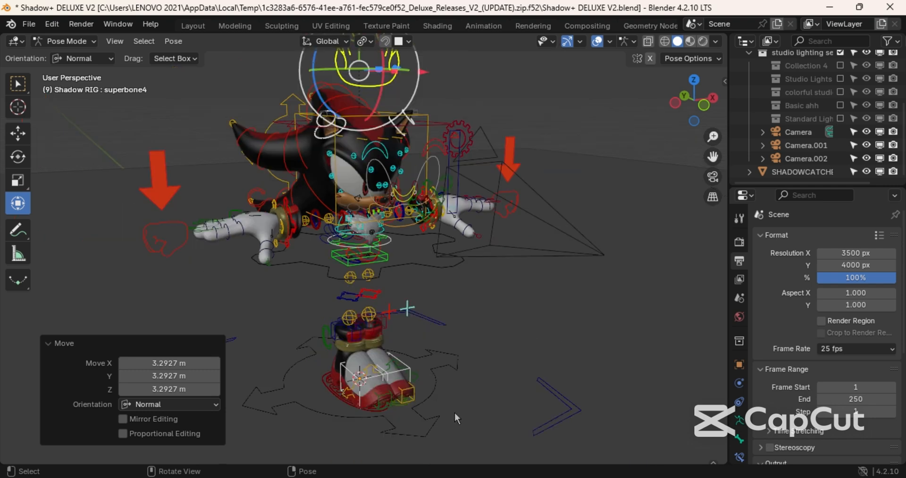
{"action": "left_click_drag", "start_coordinate": [712, 156], "coordinate": [719, 80]}
{"action": "scroll", "coordinate": [713, 156], "scroll_direction": "up", "scroll_amount": 5}
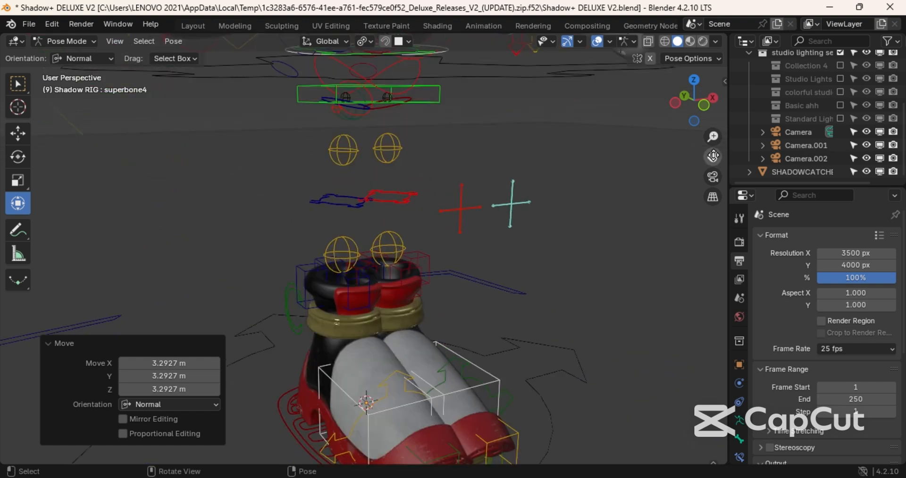
{"action": "key", "text": "s"}
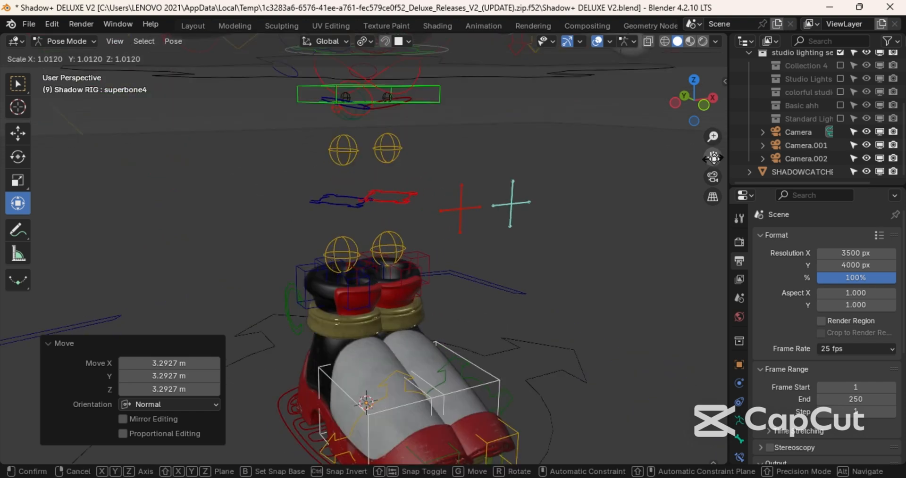
{"action": "left_click", "coordinate": [713, 157]}
{"action": "left_click_drag", "start_coordinate": [713, 157], "coordinate": [731, 87]}
{"action": "scroll", "coordinate": [714, 159], "scroll_direction": "up", "scroll_amount": 1}
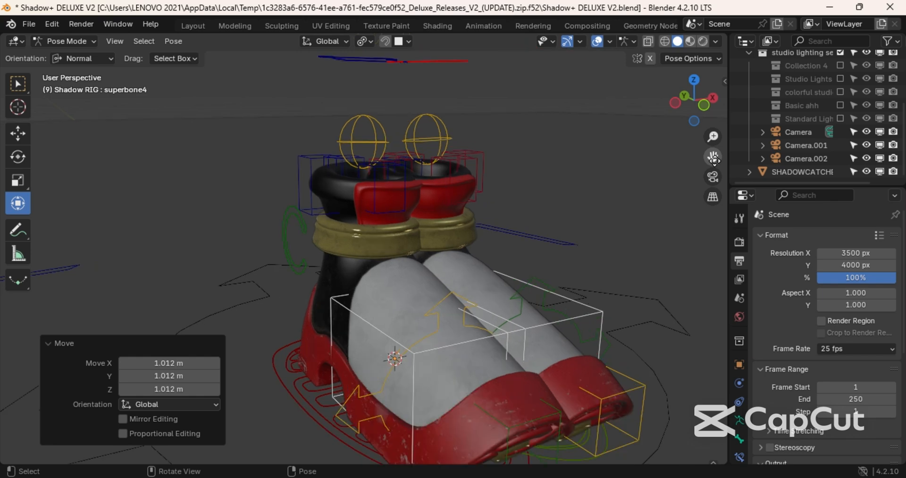
{"action": "key", "text": "s"}
{"action": "left_click", "coordinate": [696, 122]}
{"action": "left_click_drag", "start_coordinate": [696, 121], "coordinate": [801, 111]}
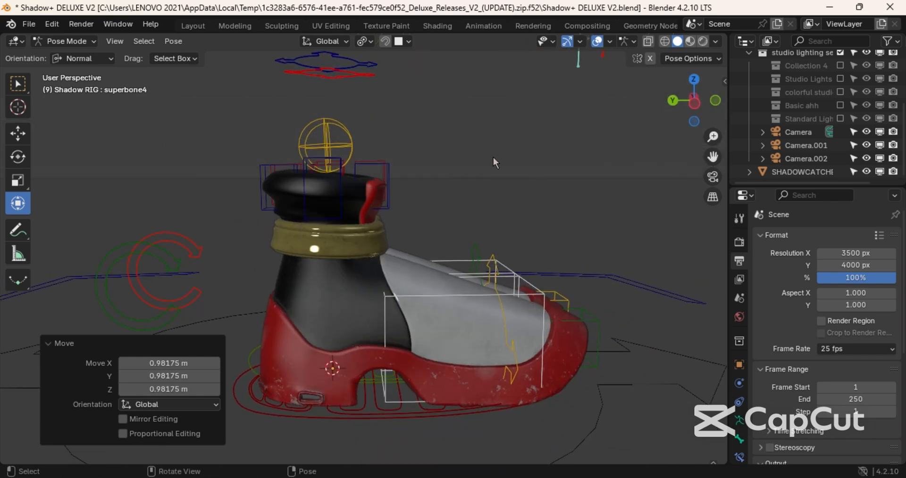
- Reposition the IKfeet2.R control of Shadow's right foot, spreading the shoe outward from the left one
{"action": "left_click", "coordinate": [321, 415]}
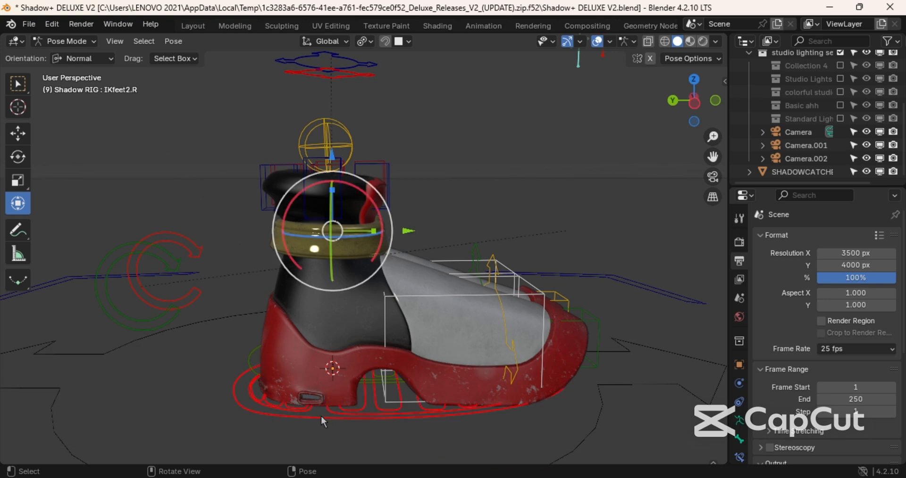
{"action": "mouse_move", "coordinate": [337, 230]}
{"action": "left_mouse_down"}
{"action": "mouse_move", "coordinate": [289, 234]}
{"action": "mouse_move", "coordinate": [329, 239]}
{"action": "mouse_move", "coordinate": [331, 232]}
{"action": "left_mouse_up"}
{"action": "left_click_drag", "start_coordinate": [690, 99], "coordinate": [684, 100]}
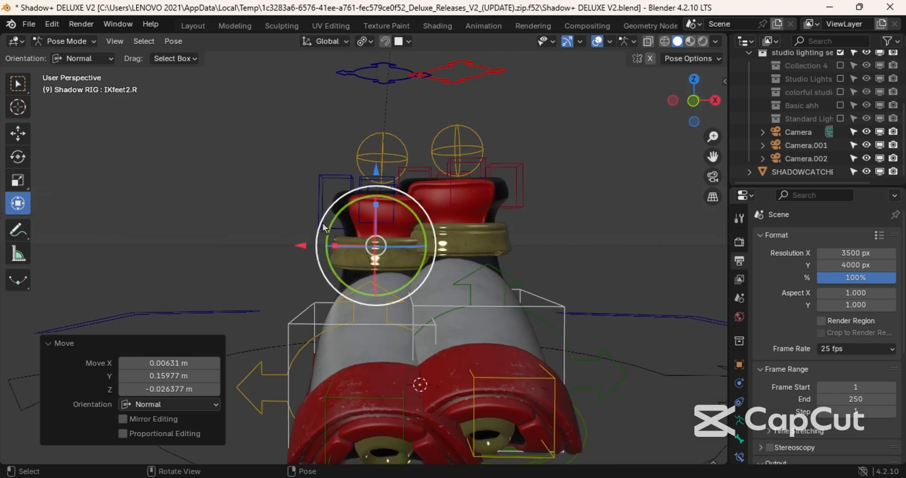
{"action": "left_click_drag", "start_coordinate": [375, 245], "coordinate": [309, 274]}
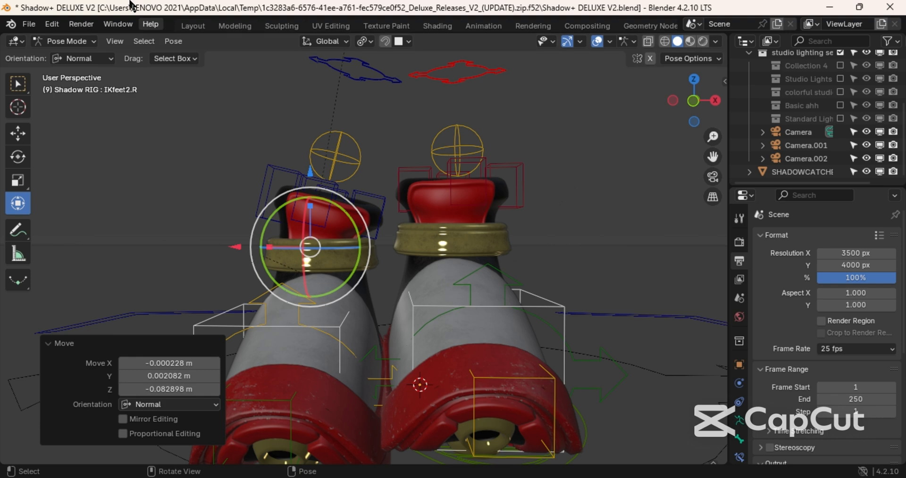
- Move the quilrotationbone control behind Shadow's head to swing the quills, ending with a move of about -0.354, 0.275, -0.741 m in Normal orientation
{"action": "scroll", "coordinate": [130, 160], "scroll_direction": "down", "scroll_amount": 3}
{"action": "scroll", "coordinate": [131, 160], "scroll_direction": "down", "scroll_amount": 4}
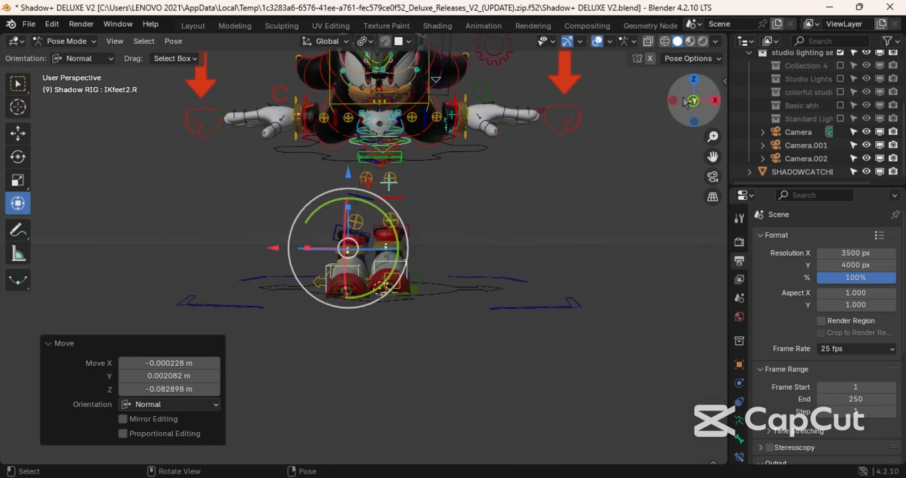
{"action": "left_click_drag", "start_coordinate": [683, 98], "coordinate": [596, 110]}
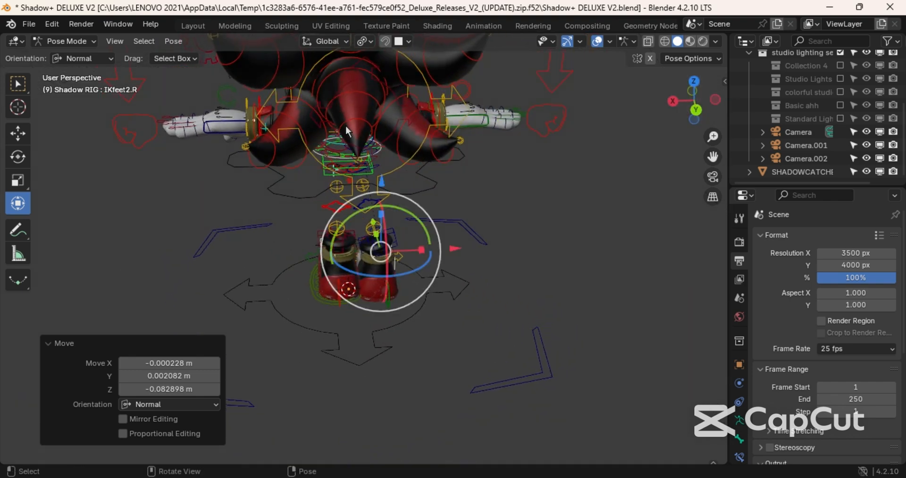
{"action": "left_click", "coordinate": [17, 136]}
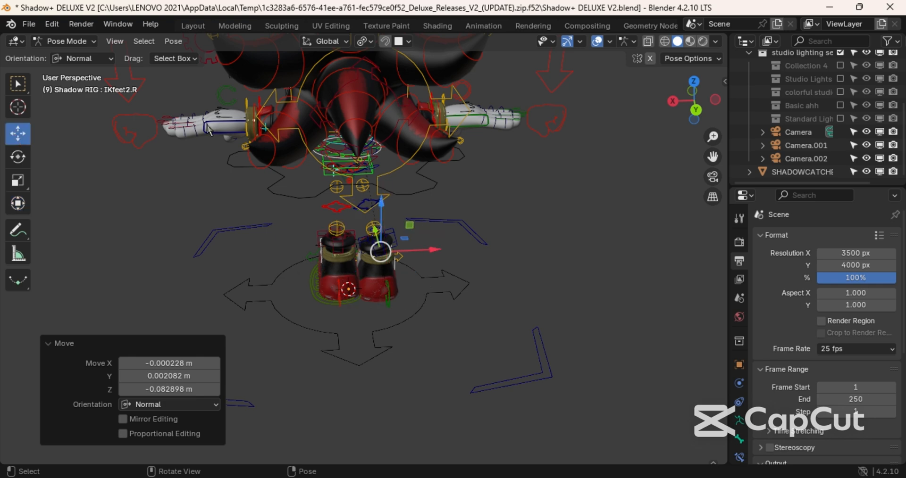
{"action": "left_click", "coordinate": [298, 136]}
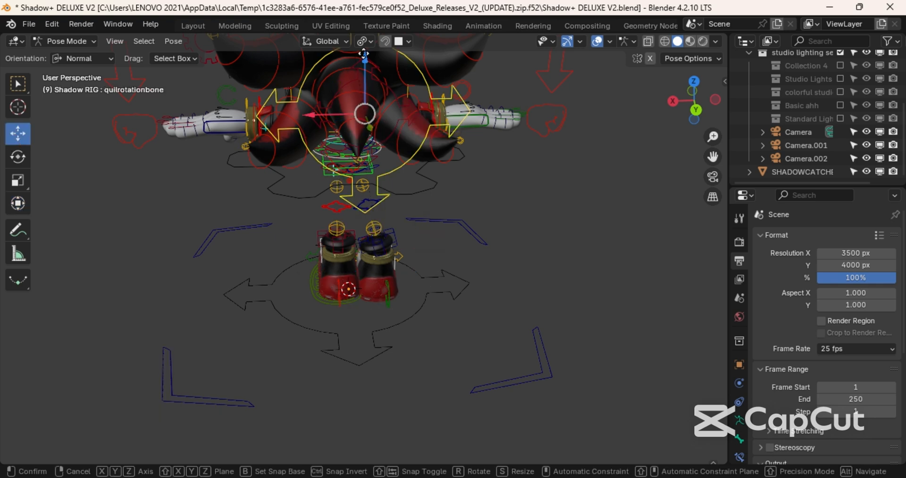
{"action": "left_click_drag", "start_coordinate": [368, 110], "coordinate": [363, 387]}
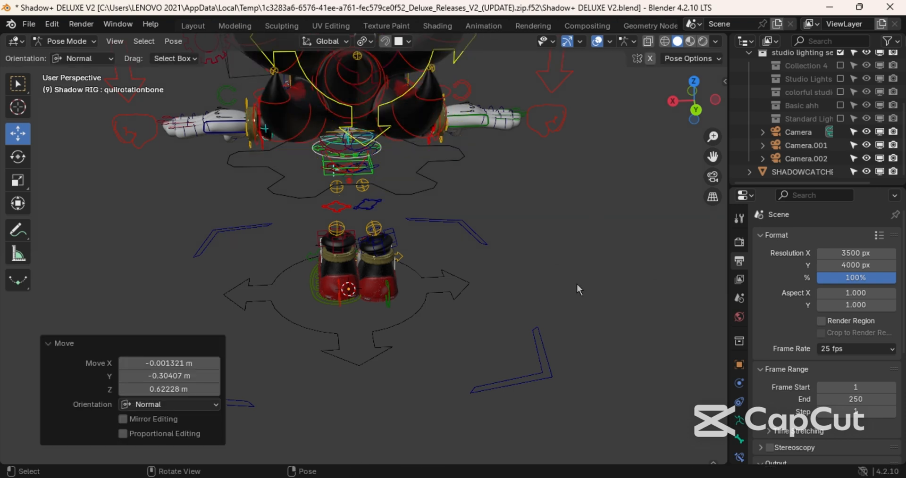
{"action": "left_click_drag", "start_coordinate": [677, 92], "coordinate": [251, 140]}
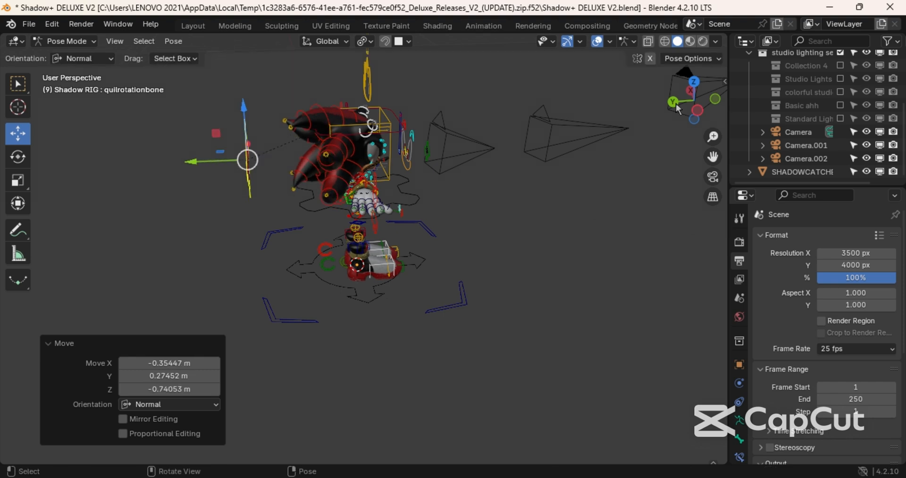
{"action": "left_click_drag", "start_coordinate": [676, 103], "coordinate": [648, 141]}
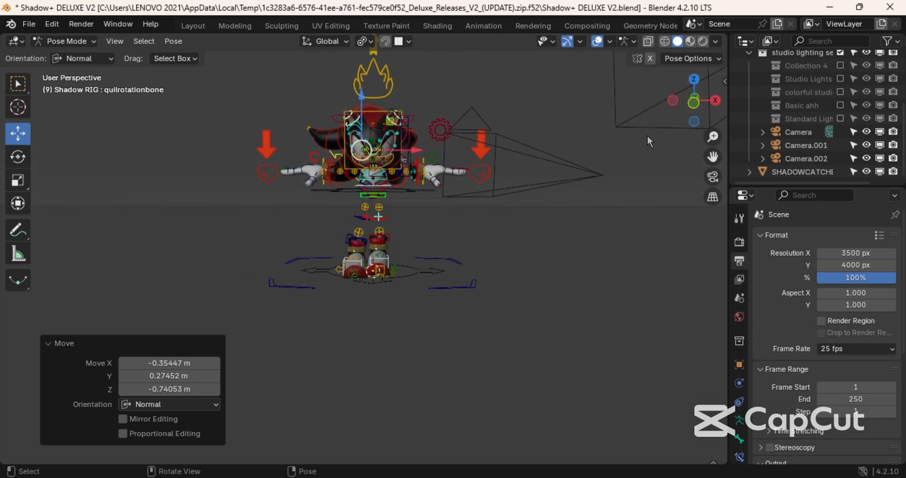